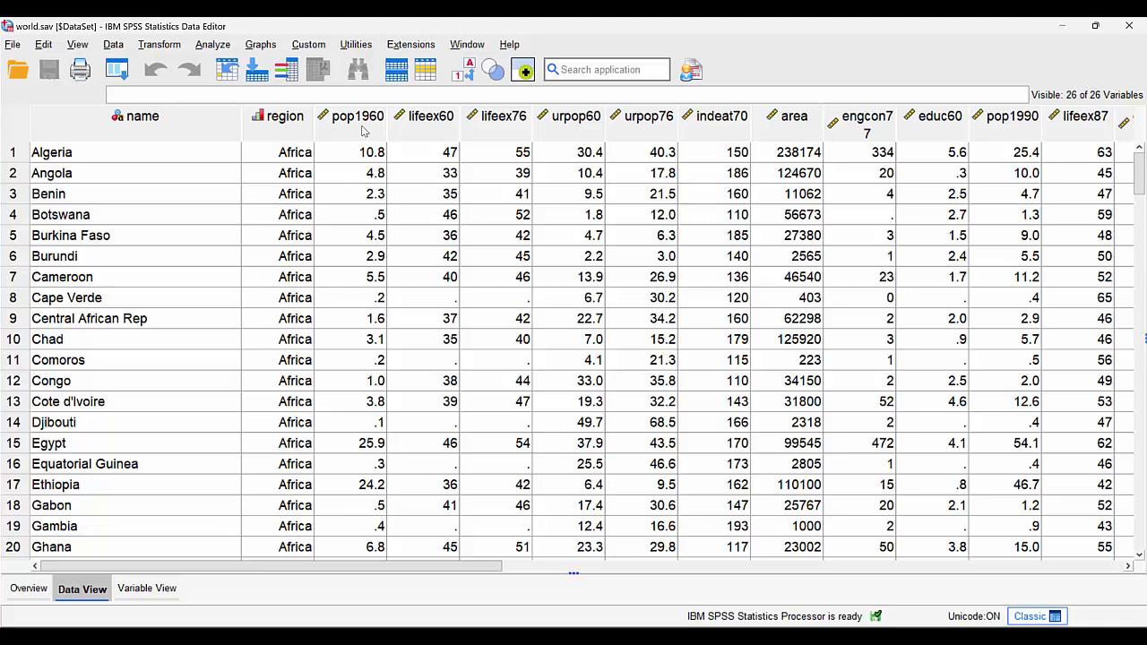
# Examine the variable descriptions of the column headers from pop1960 through educ60.
pyautogui.moveTo(363, 131)
pyautogui.moveTo(425, 133)
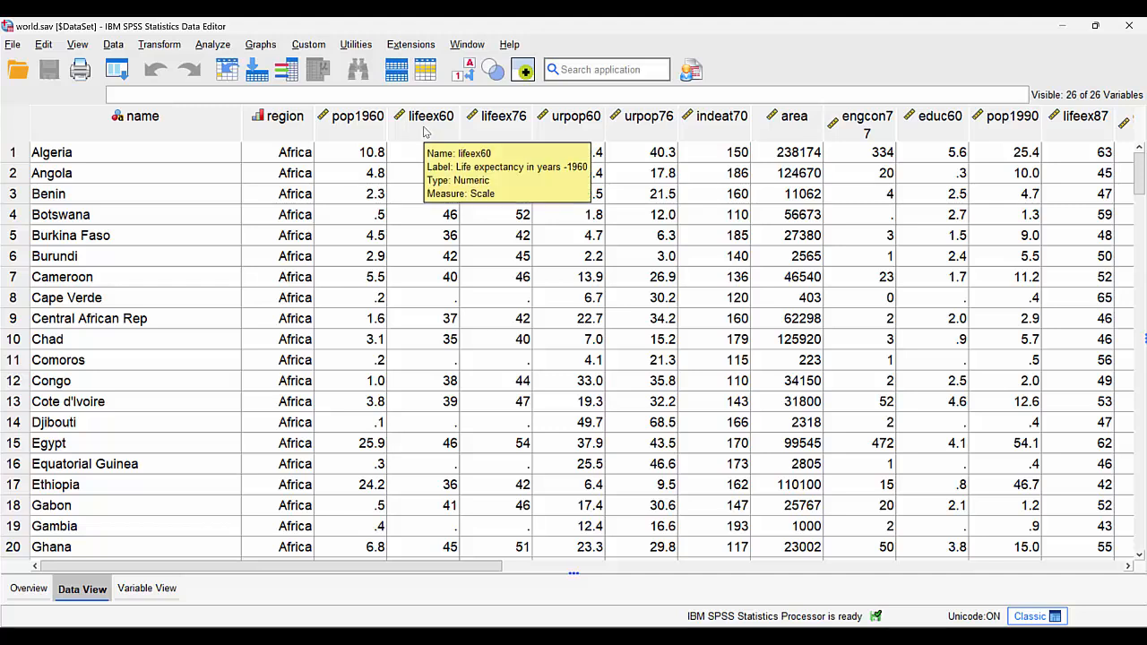
pyautogui.moveTo(495, 126)
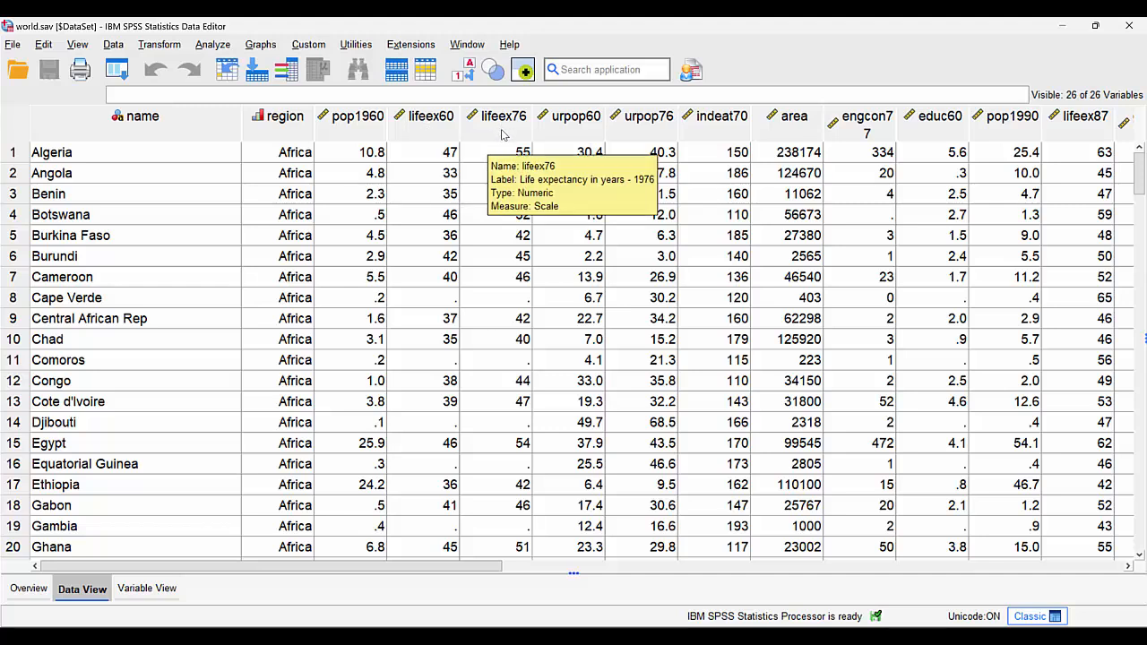
pyautogui.moveTo(553, 133)
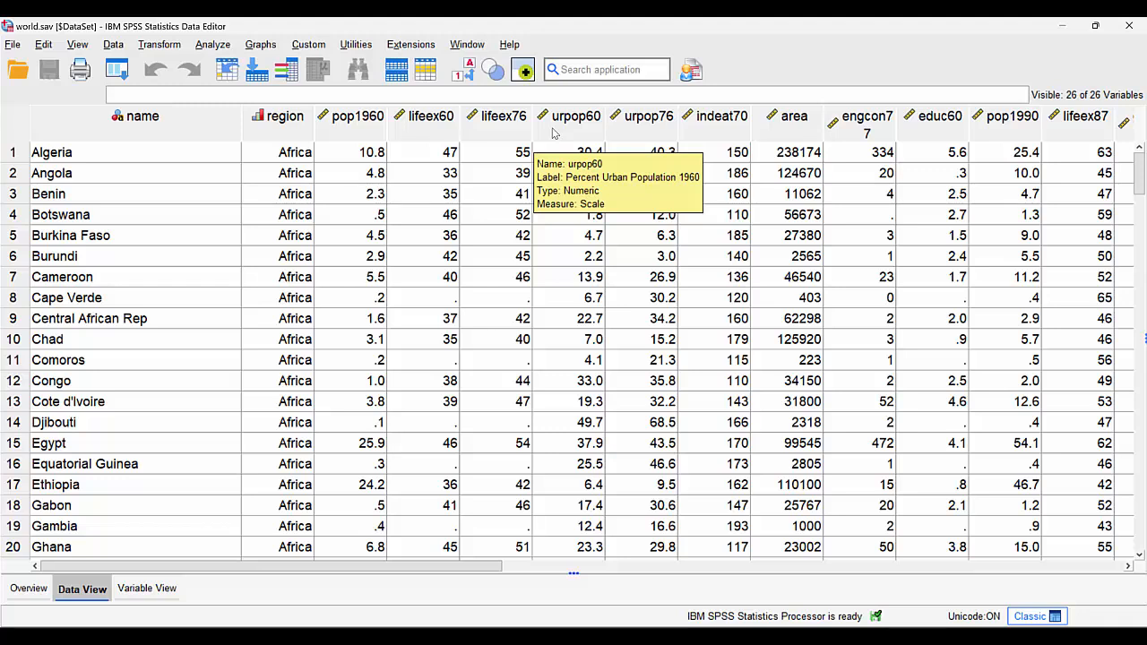
pyautogui.moveTo(779, 144)
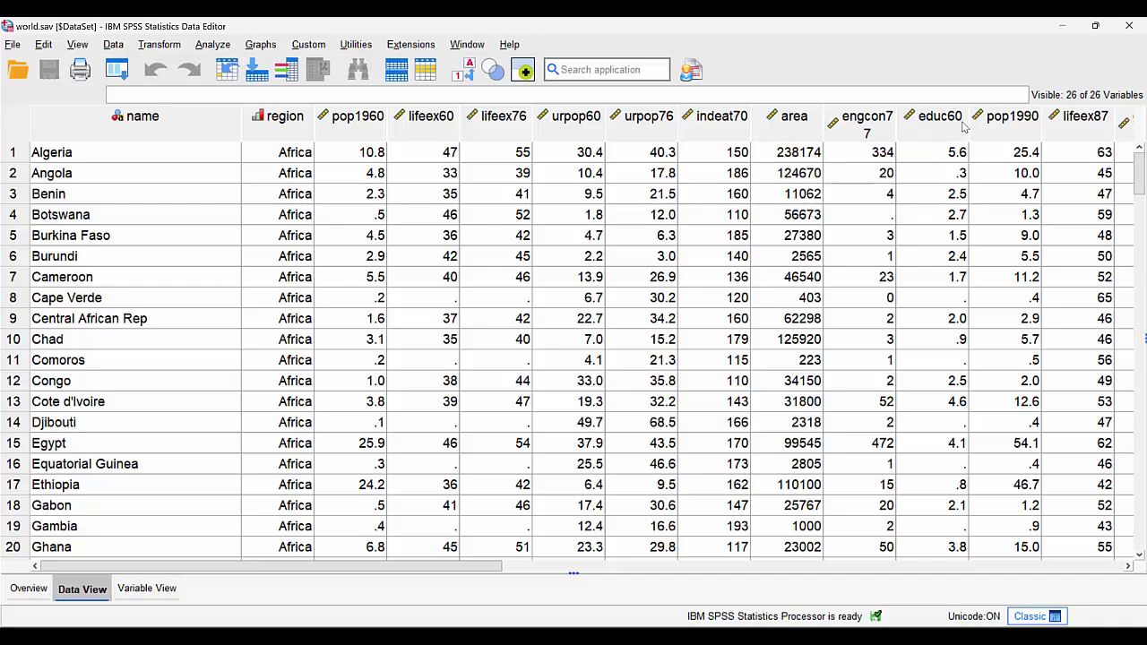
pyautogui.moveTo(943, 125)
# Start a factor analysis and include all variables from Population 1960 [pop1960] through Annual rate of inflation 80-87 [inf8087].
pyautogui.click(216, 47)
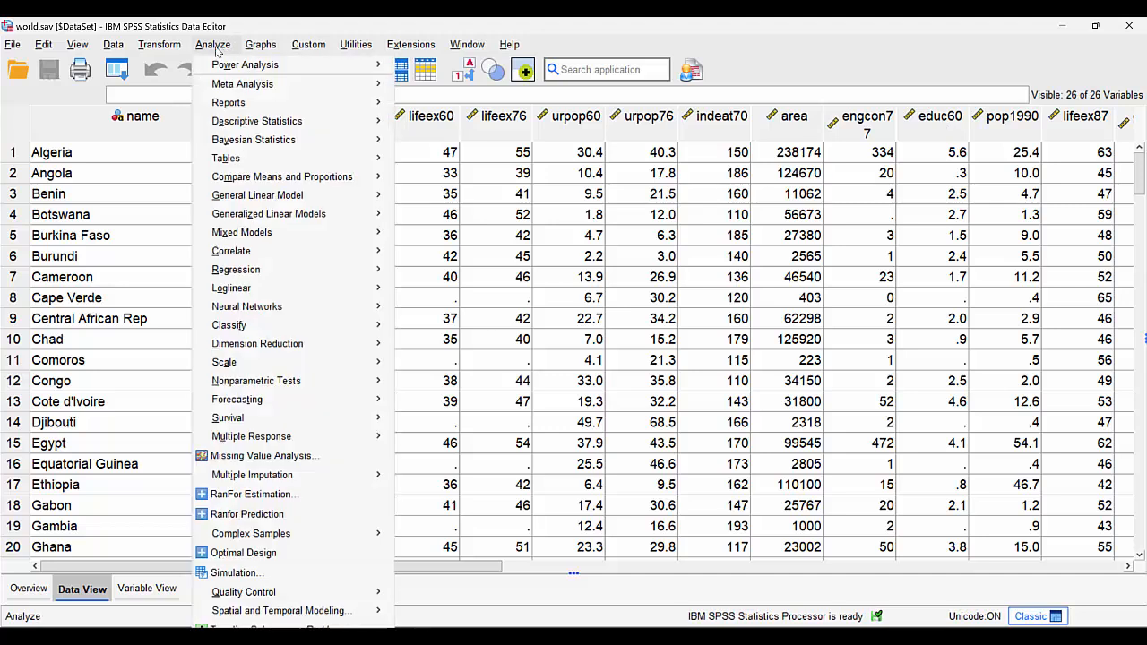
pyautogui.moveTo(256, 345)
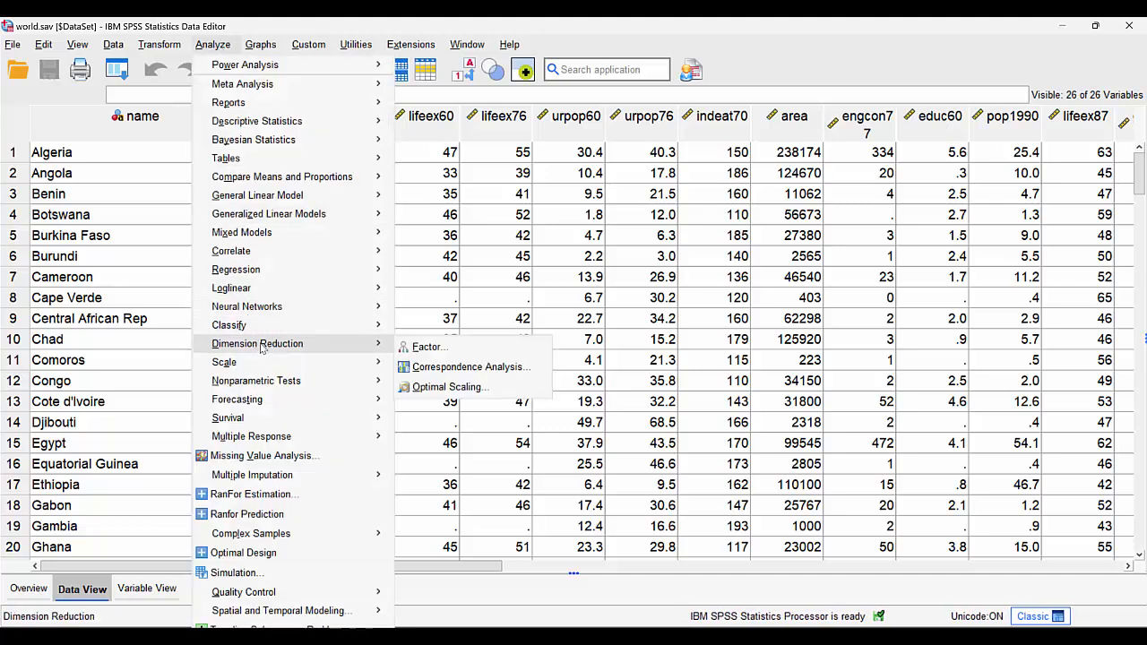
pyautogui.click(417, 346)
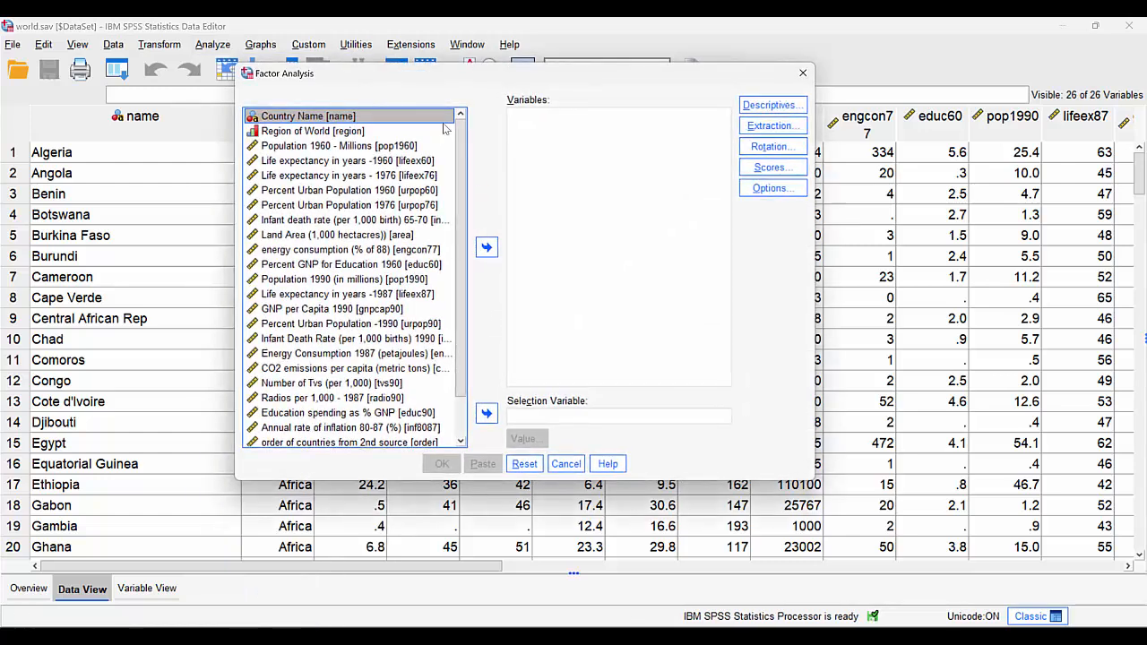
pyautogui.click(355, 149)
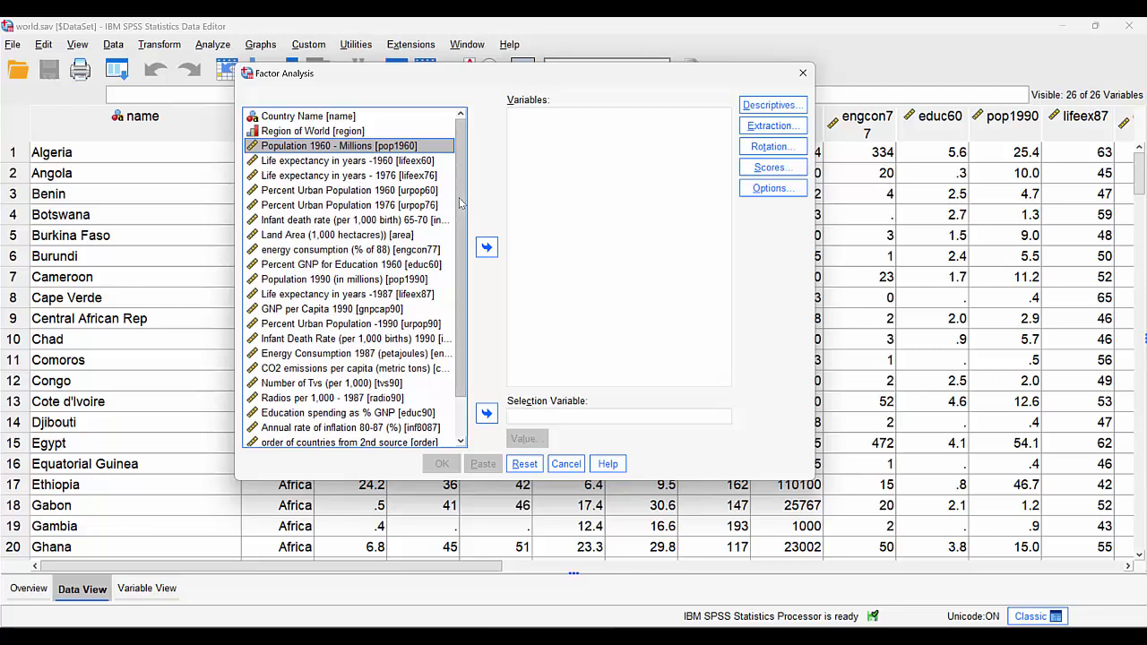
pyautogui.scroll(-1, 455, 288)
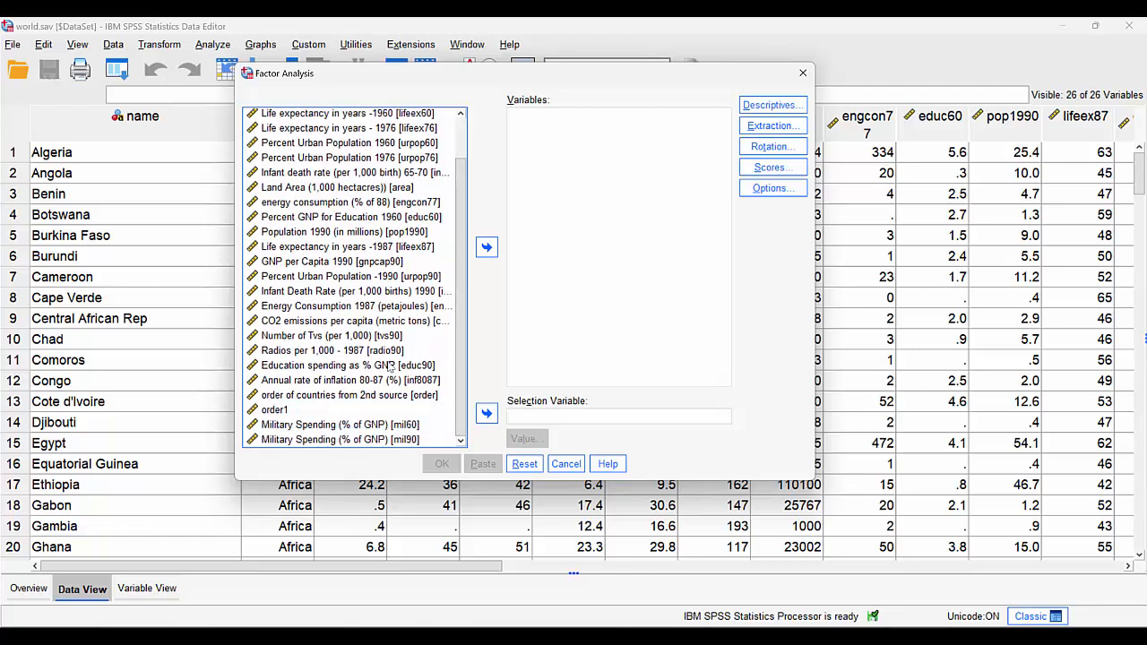
pyautogui.click(347, 381)
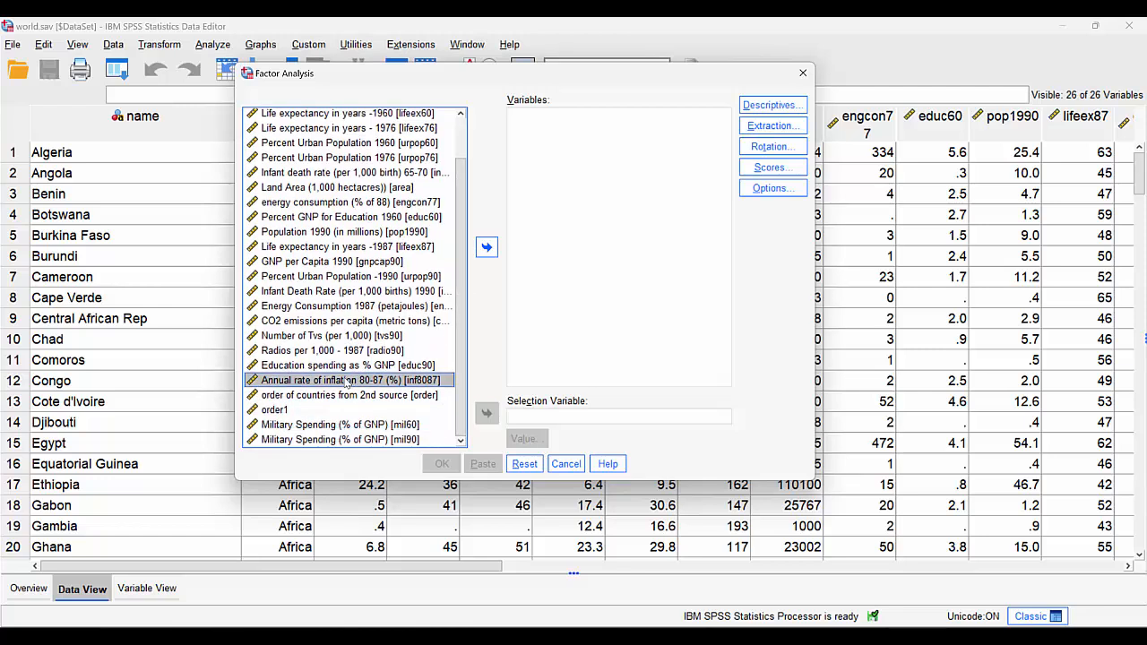
pyautogui.scroll(2, 357, 338)
pyautogui.keyDown('shift'); pyautogui.click(331, 146); pyautogui.keyUp('shift')
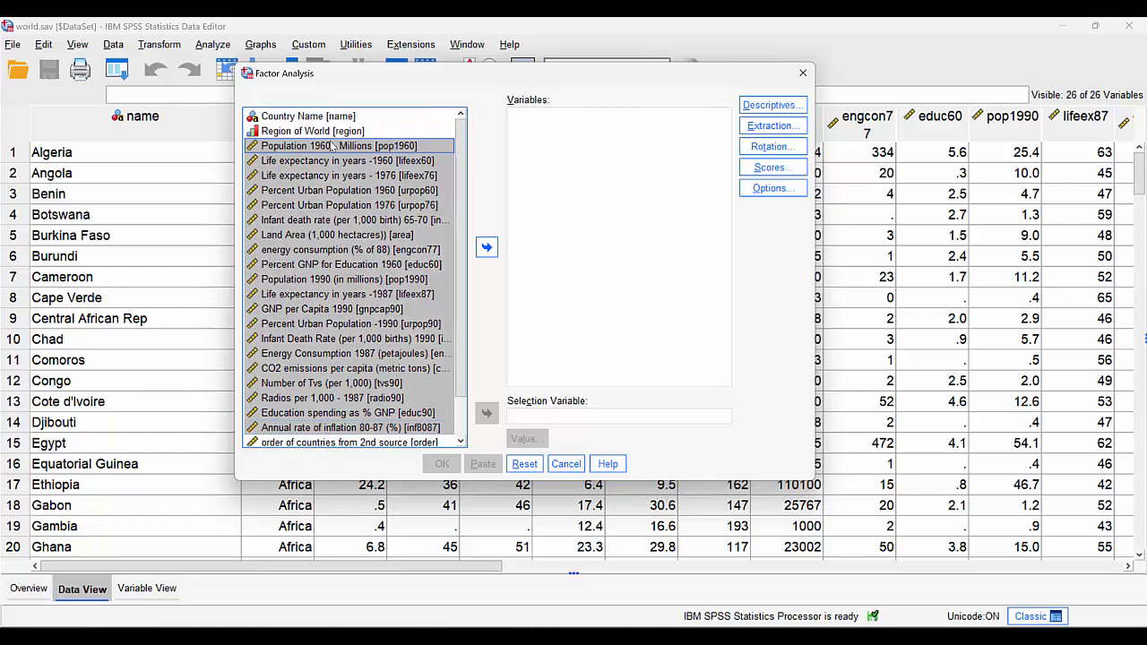
pyautogui.click(486, 247)
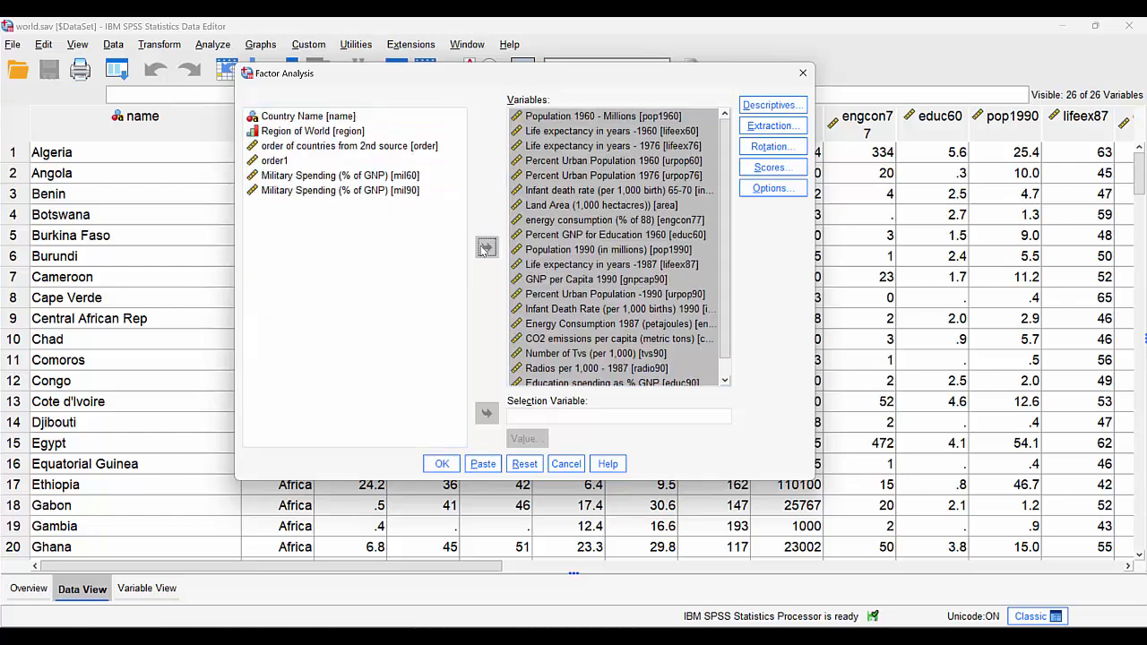
# Add both military spending variables, mil60 and mil90, to the factor analysis variables.
pyautogui.click(310, 176)
pyautogui.keyDown('shift'); pyautogui.click(308, 190); pyautogui.keyUp('shift')
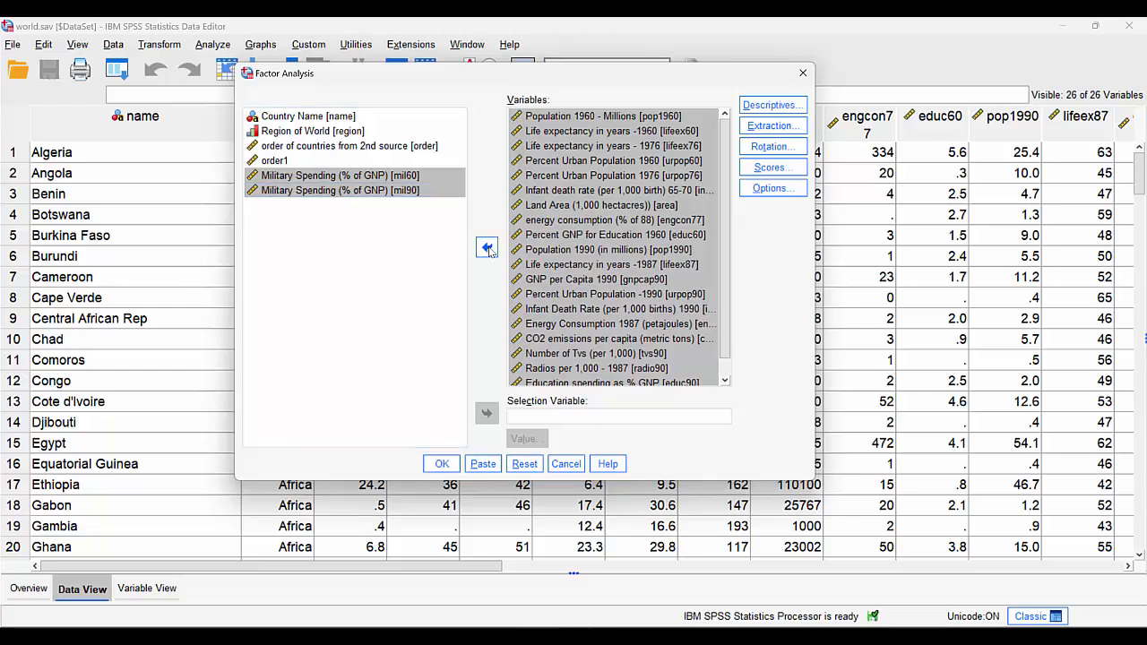
pyautogui.click(487, 248)
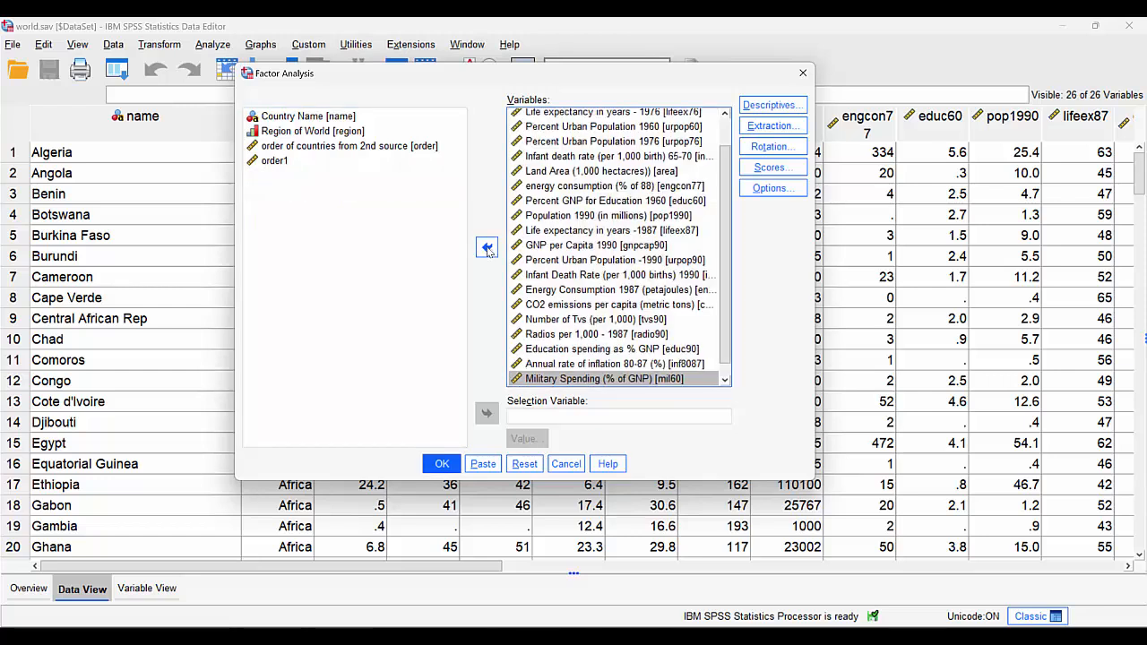
pyautogui.scroll(1, 582, 273)
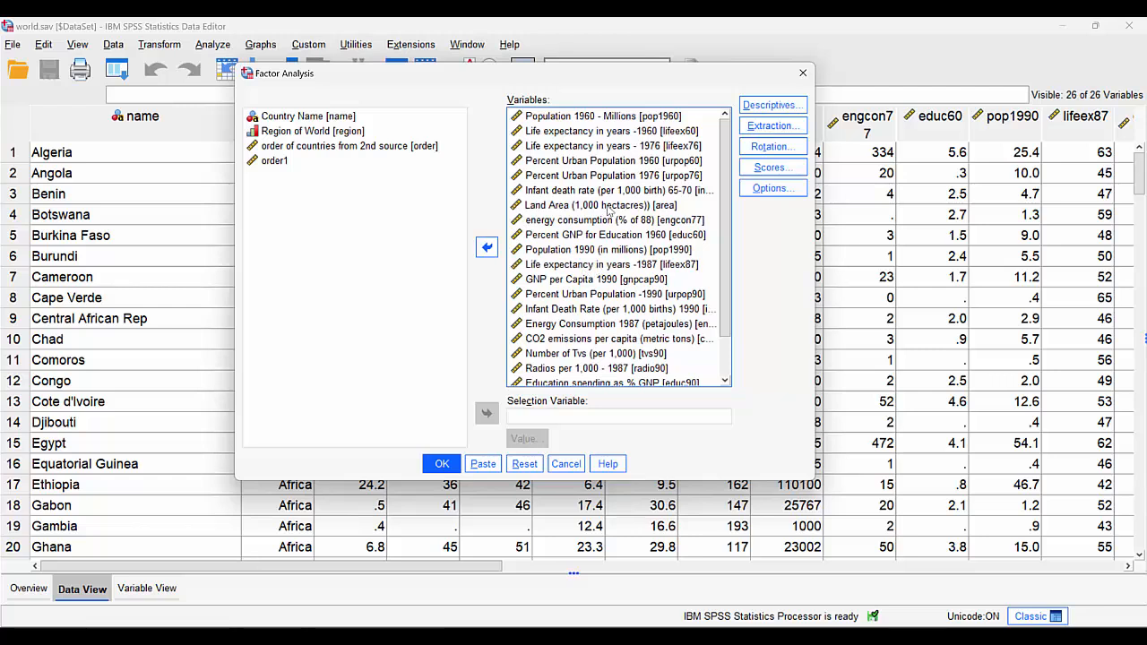
pyautogui.scroll(-1, 608, 208)
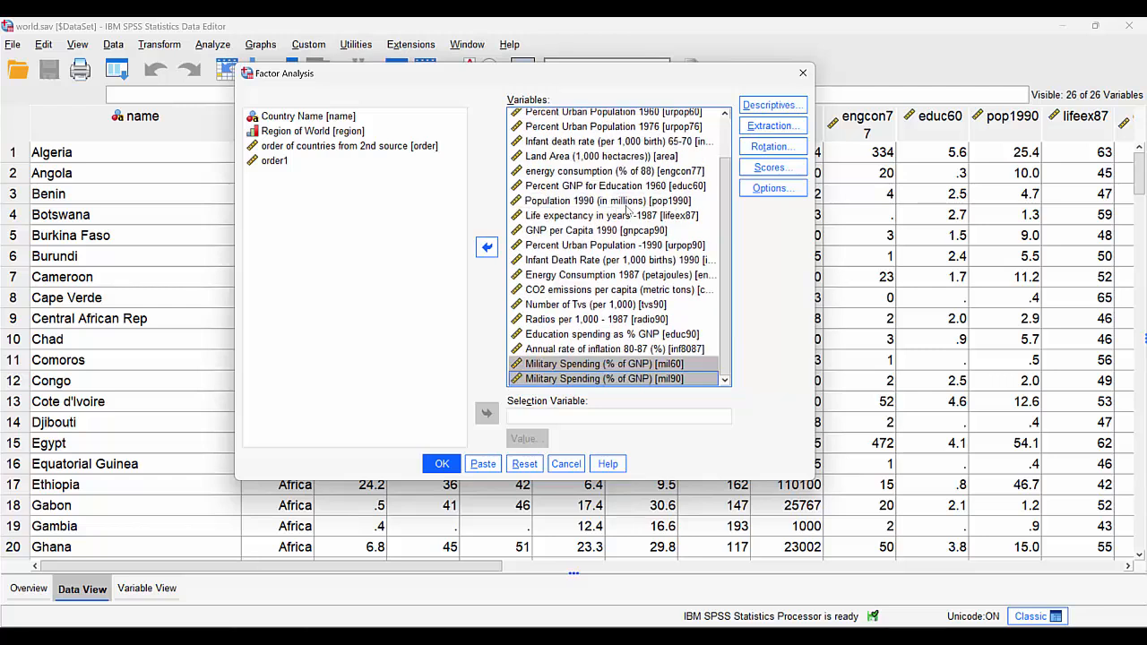
# Set the factor rotation method to Equamax.
pyautogui.click(762, 150)
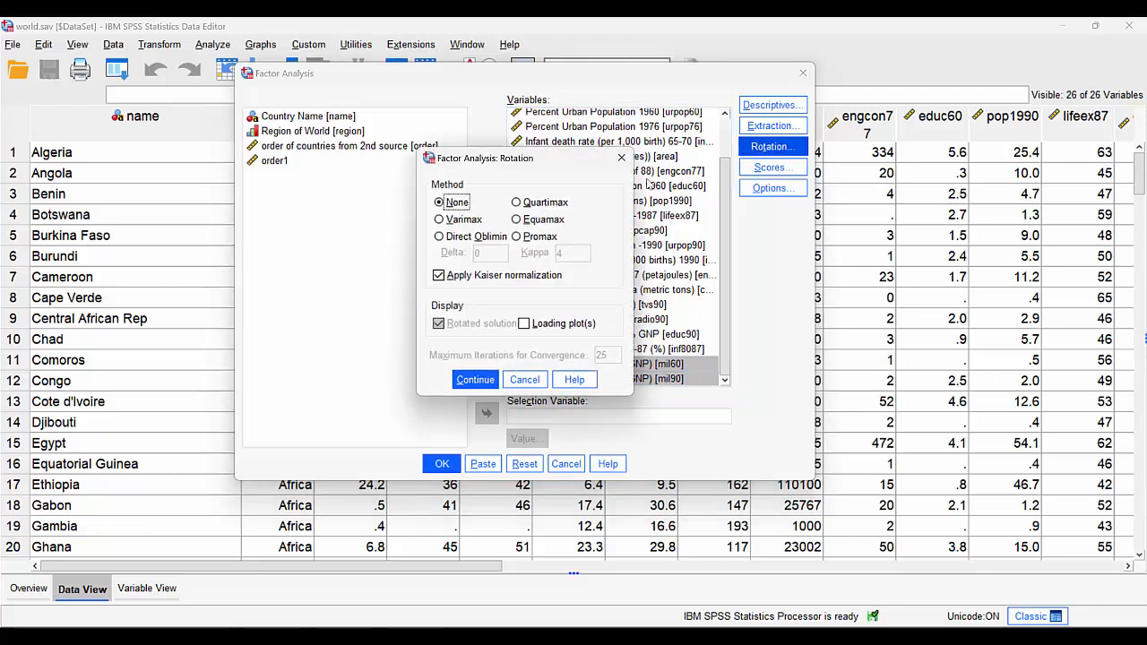
pyautogui.click(448, 221)
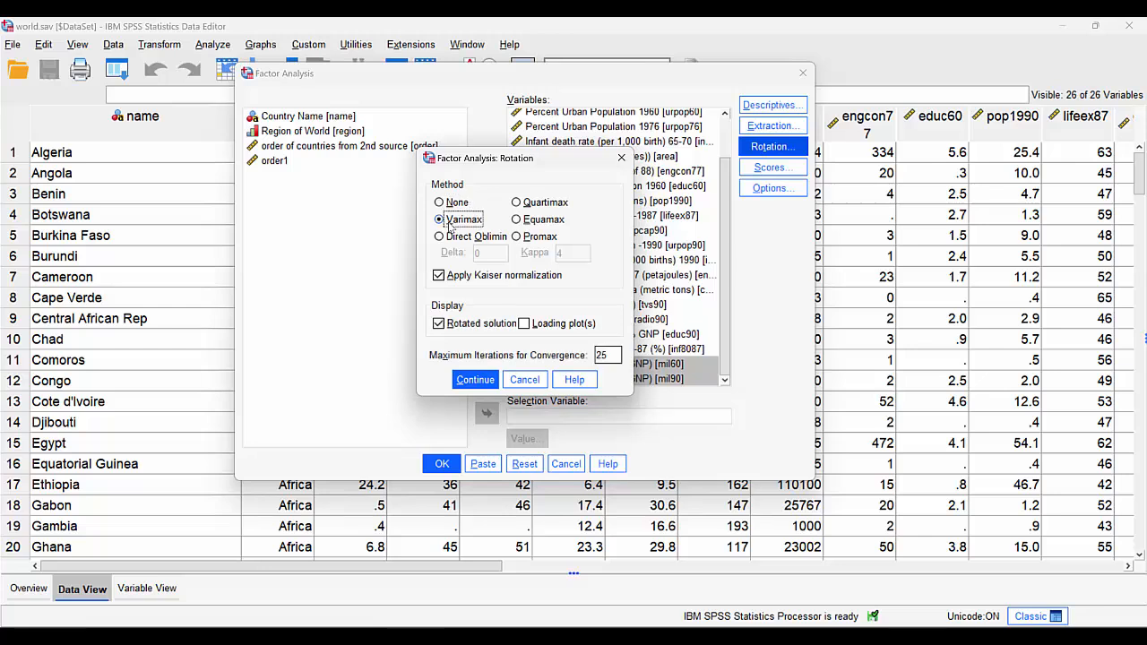
pyautogui.click(521, 223)
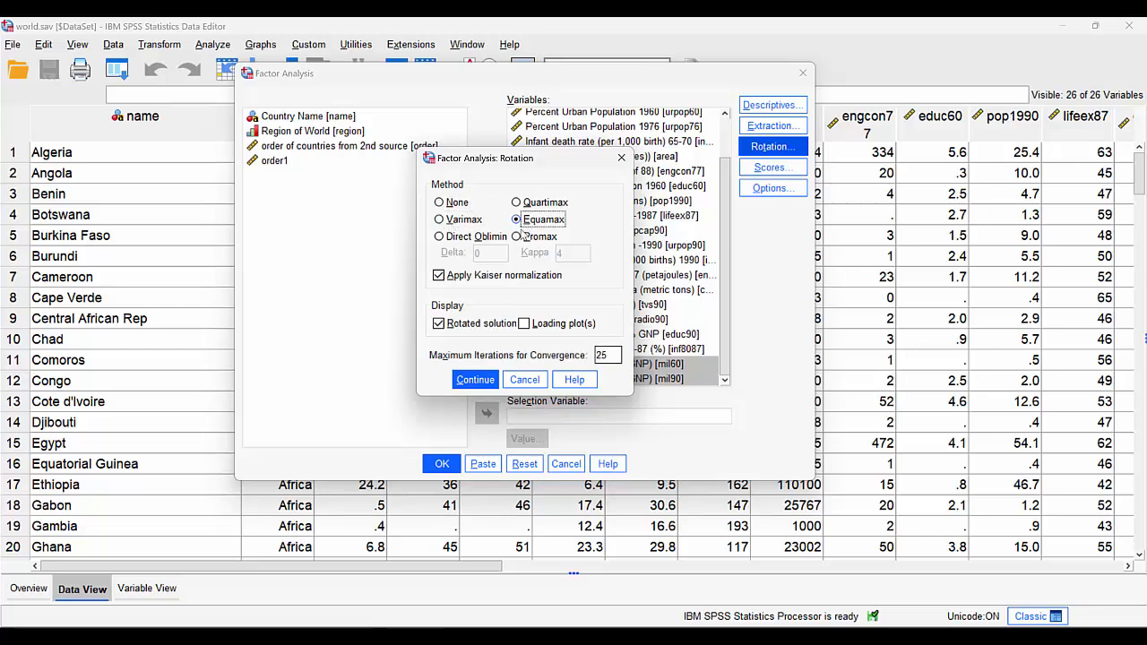
pyautogui.click(475, 380)
# Choose Principal components as the factor extraction method.
pyautogui.click(751, 128)
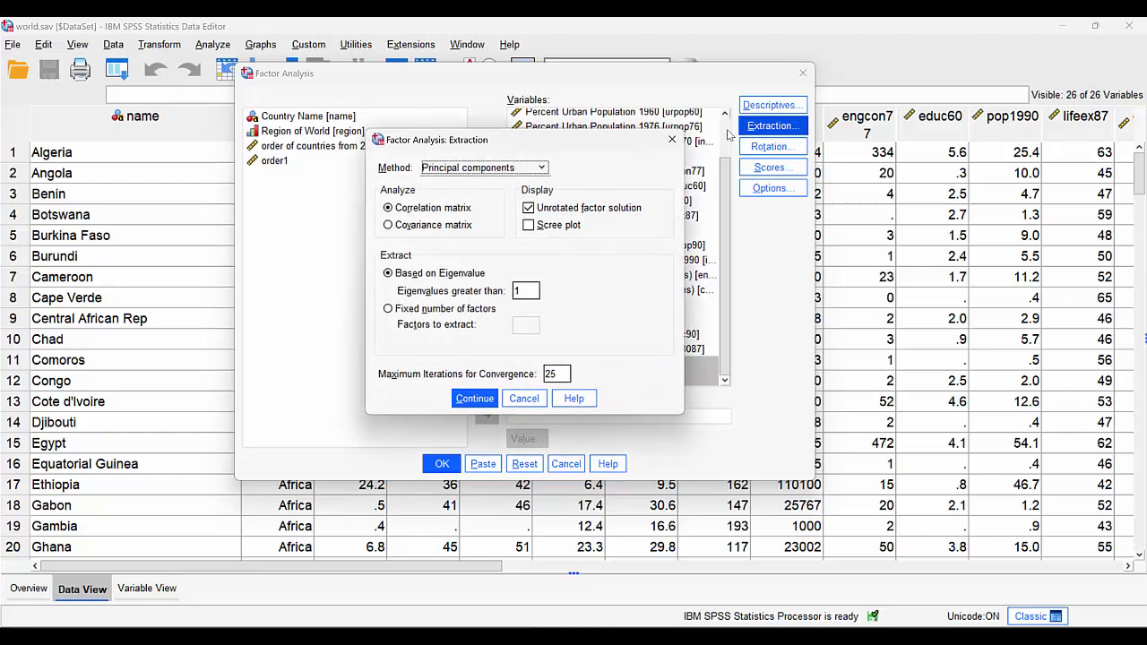
pyautogui.click(482, 167)
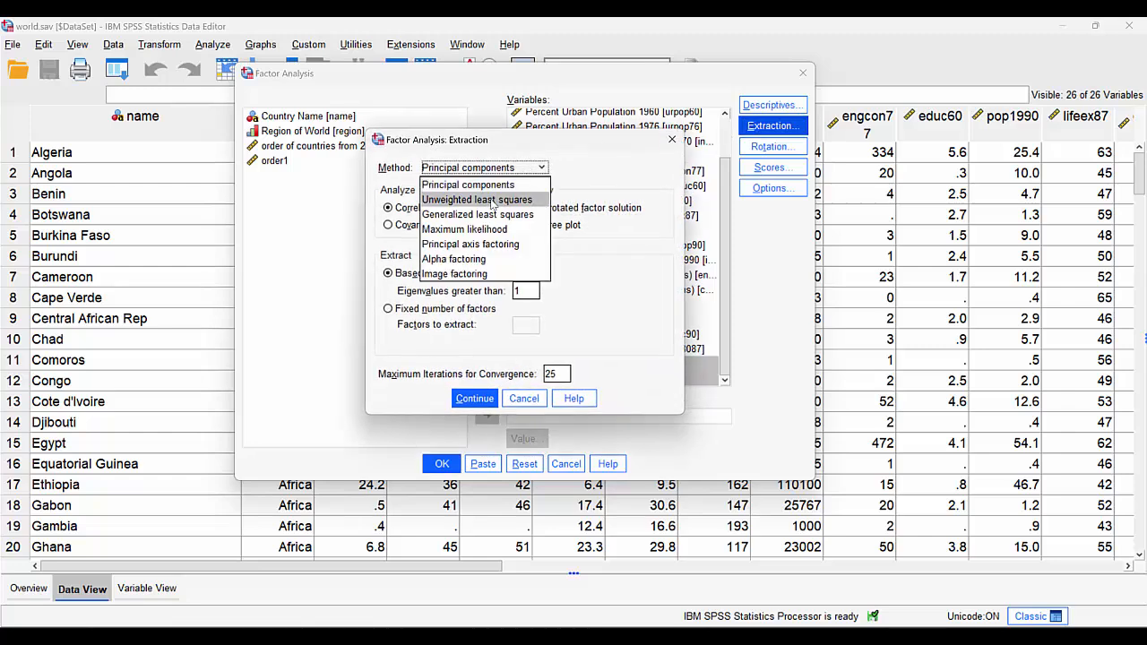
pyautogui.click(465, 187)
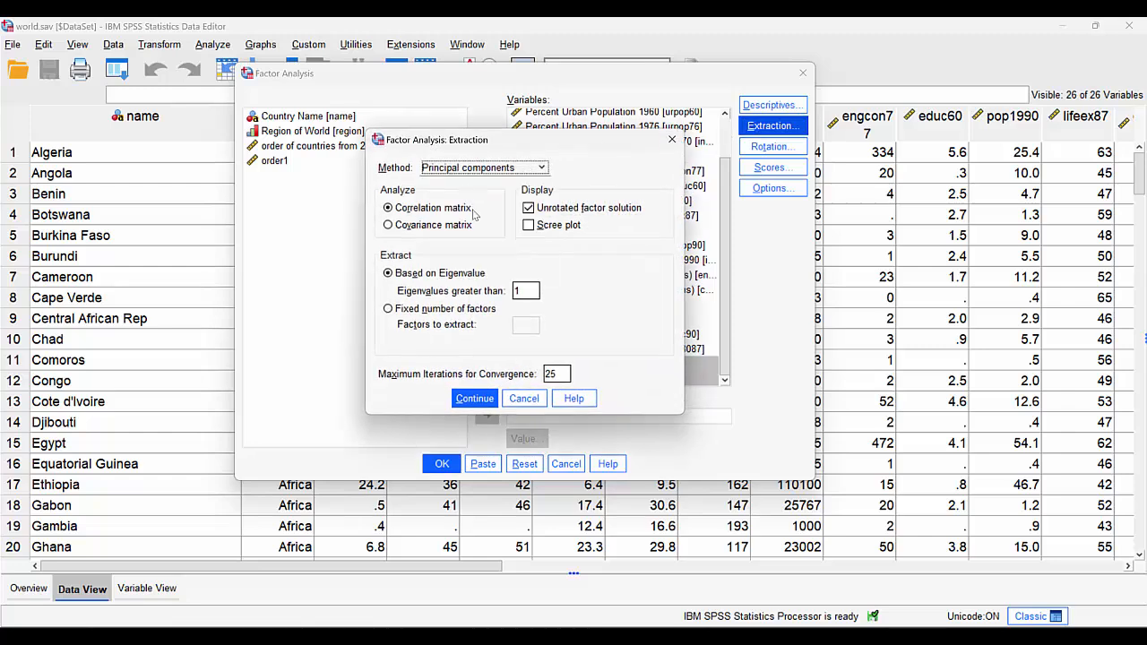
pyautogui.click(466, 399)
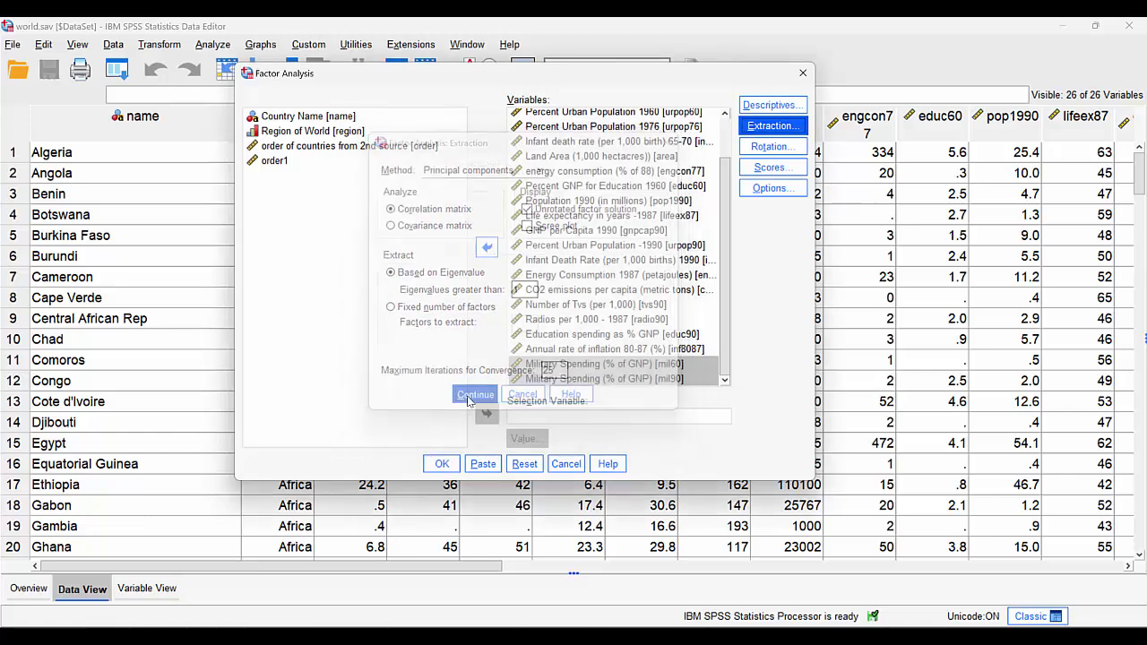
# Set the factor analysis coefficient display format to sorted by size.
pyautogui.click(751, 190)
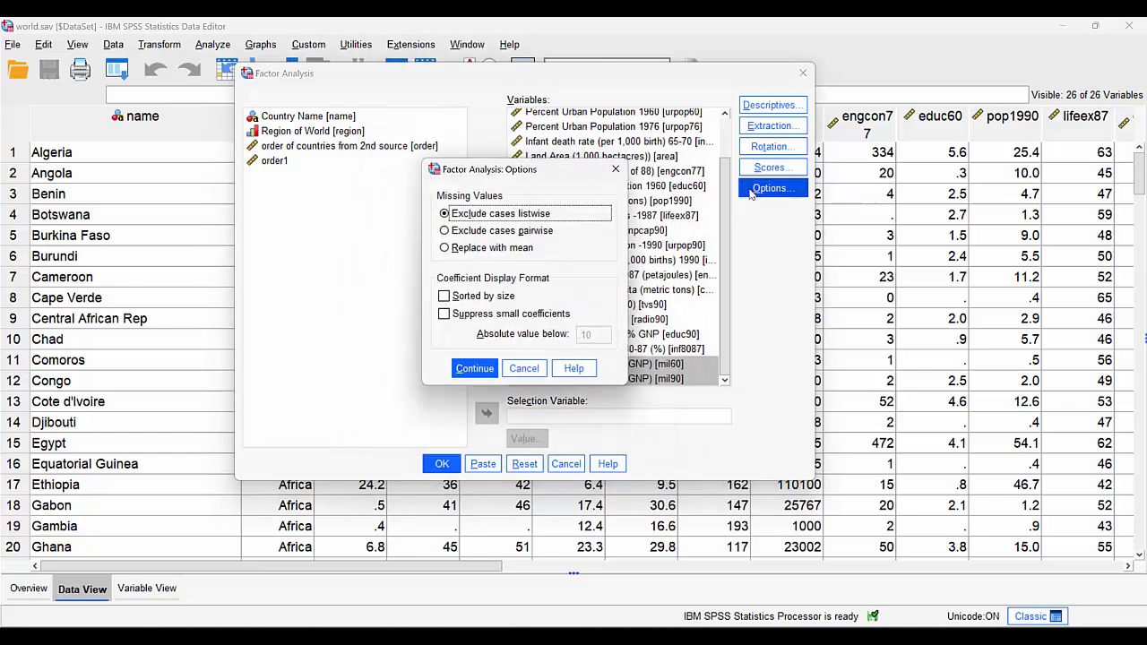
pyautogui.click(459, 305)
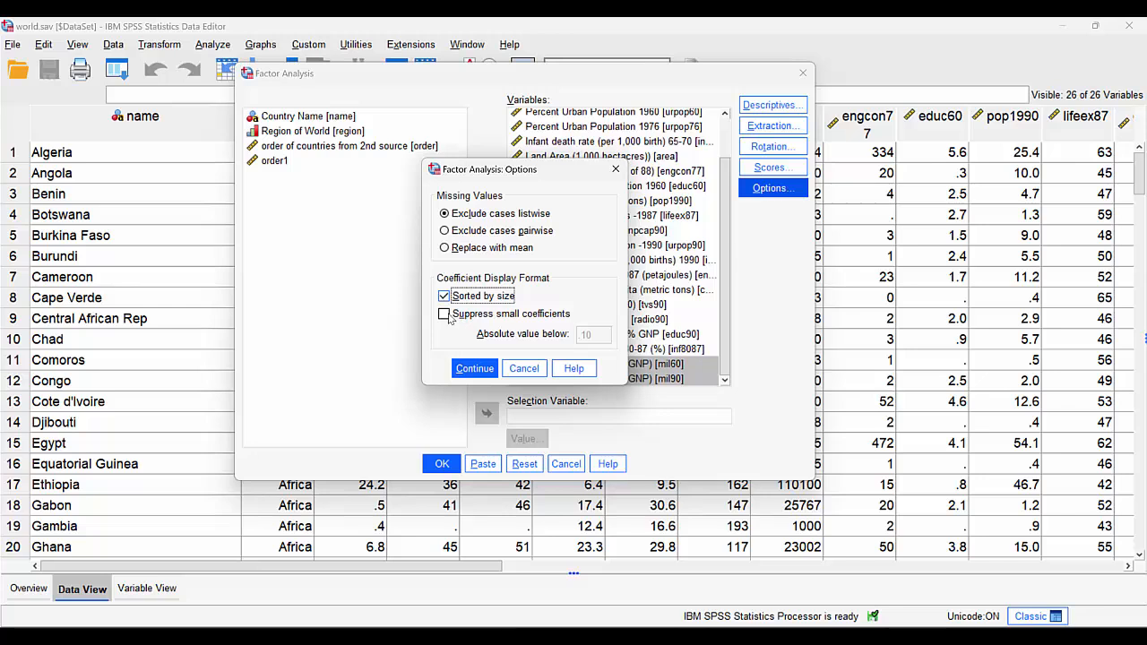
pyautogui.click(445, 314)
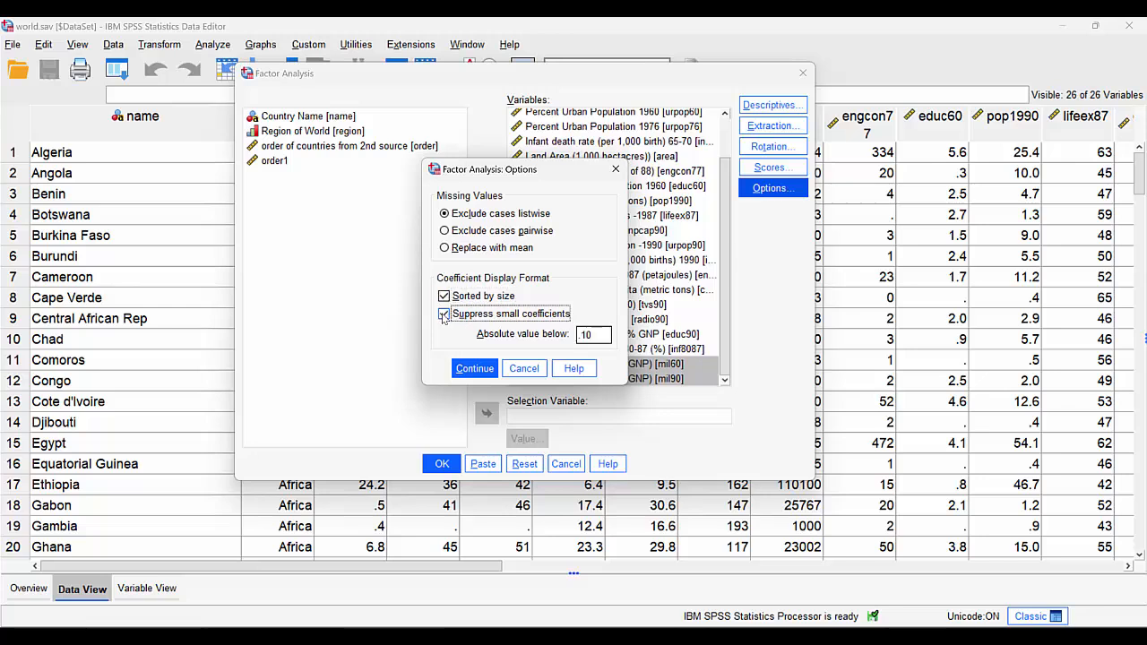
pyautogui.click(582, 334)
pyautogui.moveTo(580, 334); pyautogui.dragTo(593, 335)
pyautogui.write('3')
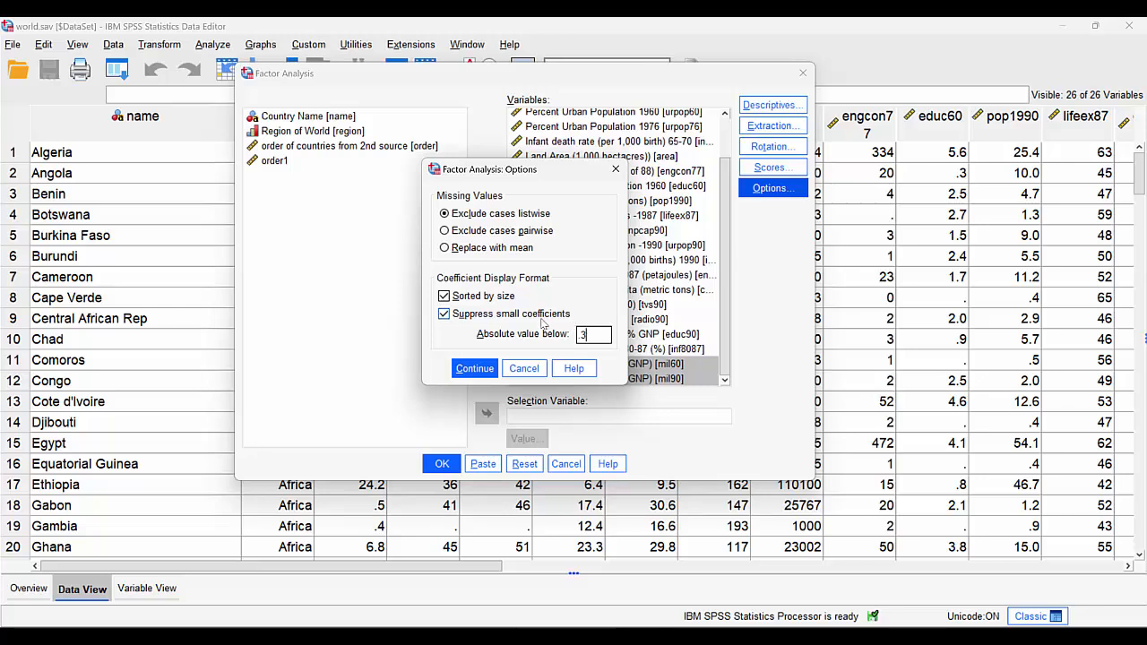
pyautogui.click(466, 315)
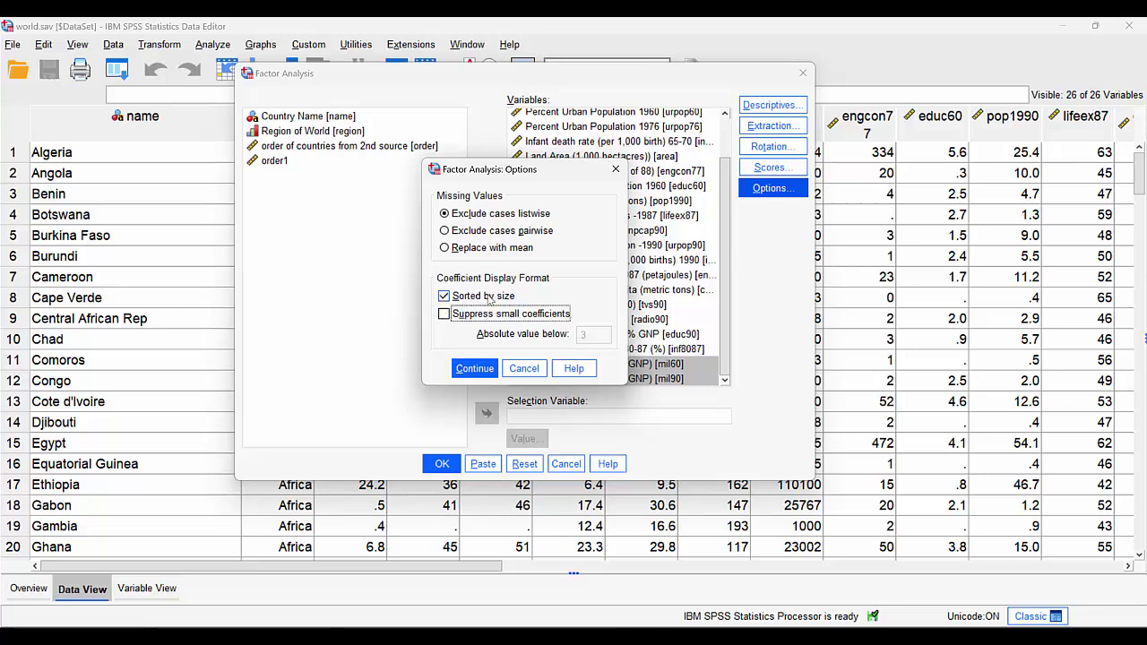
# Accept the missing-value and coefficient display options and run the factor analysis.
pyautogui.click(472, 368)
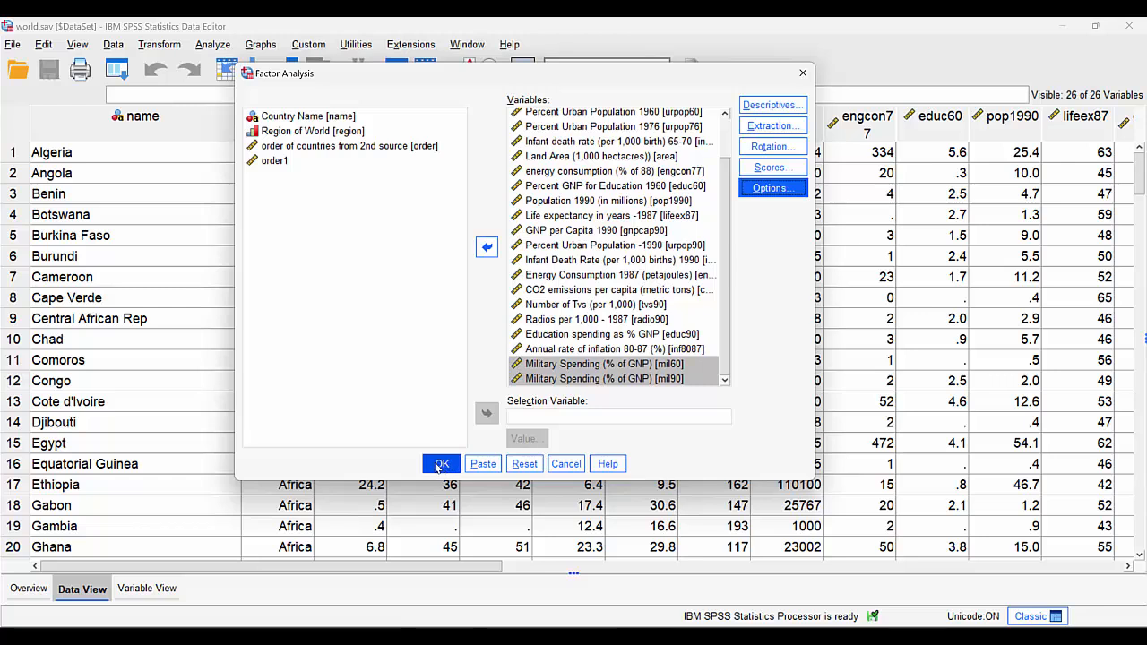
pyautogui.click(441, 464)
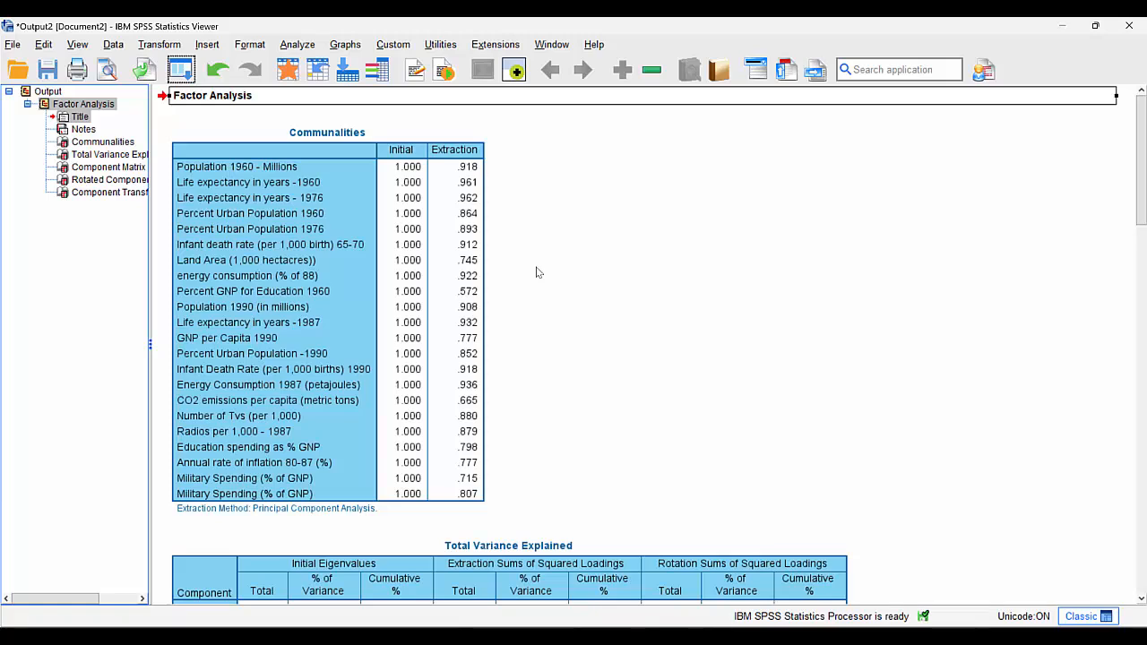
# Examine the extraction communalities, then the eigenvalues and cumulative percentages in the Total Variance Explained table.
pyautogui.click(473, 218)
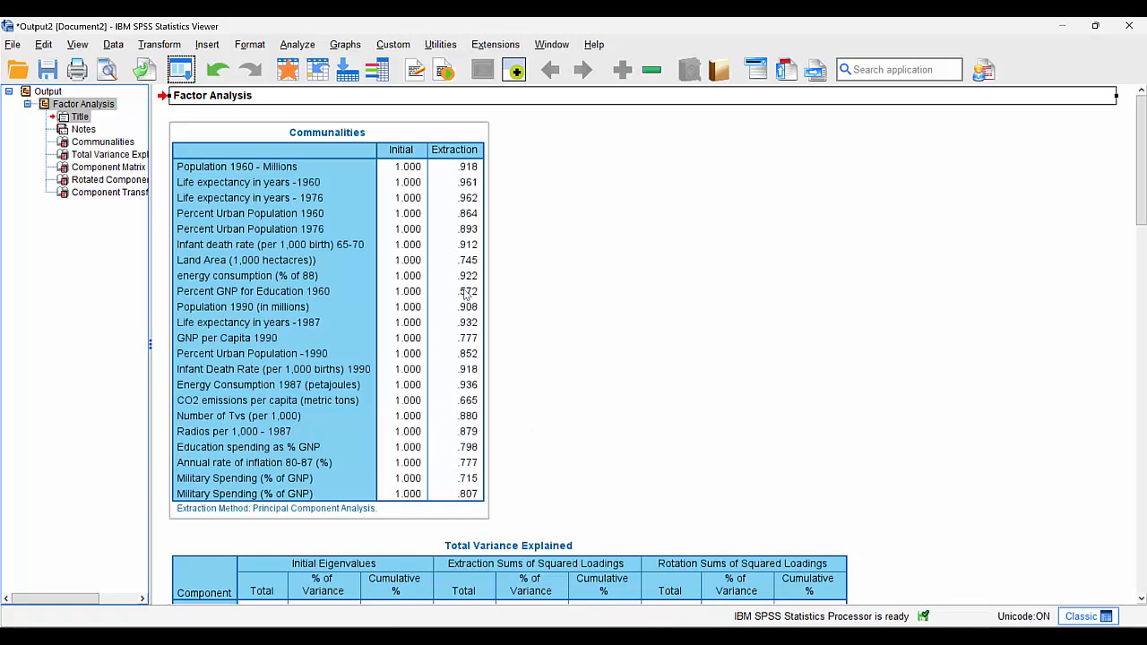
pyautogui.click(735, 278)
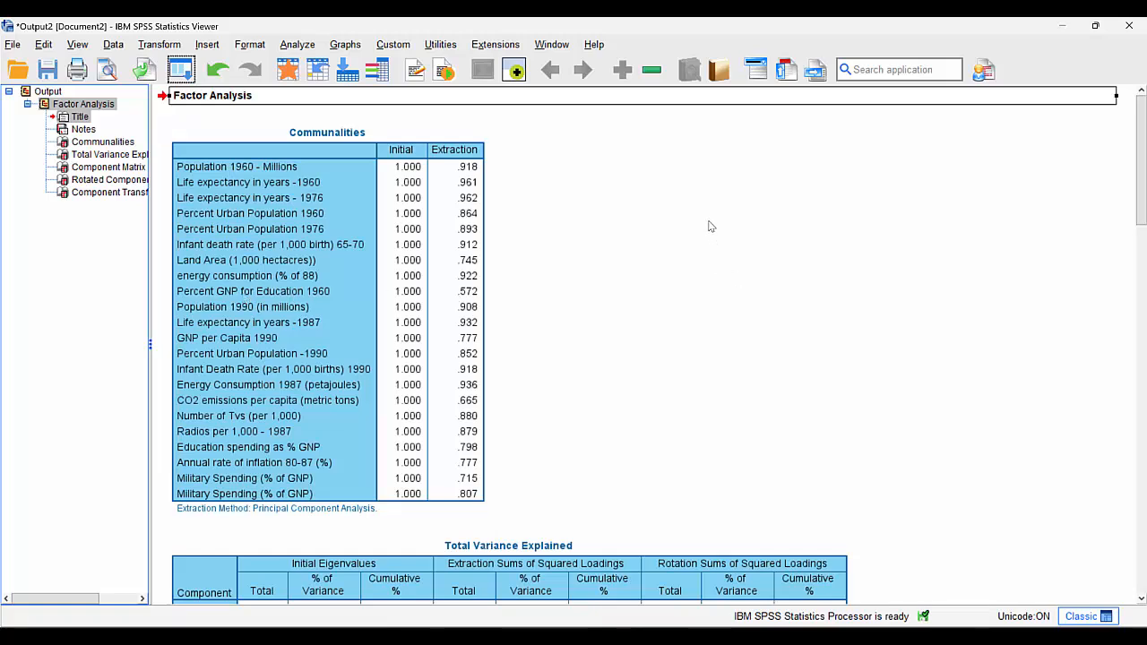
pyautogui.scroll(-5, 709, 226)
pyautogui.click(267, 419)
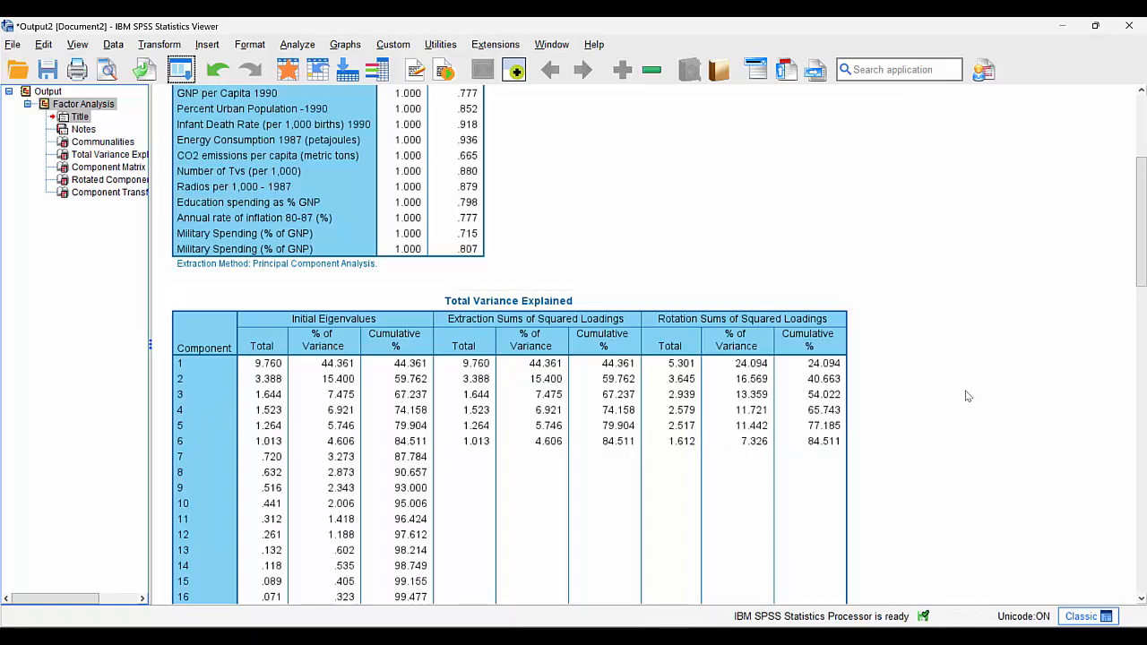
pyautogui.scroll(-5, 969, 396)
pyautogui.scroll(5, 403, 376)
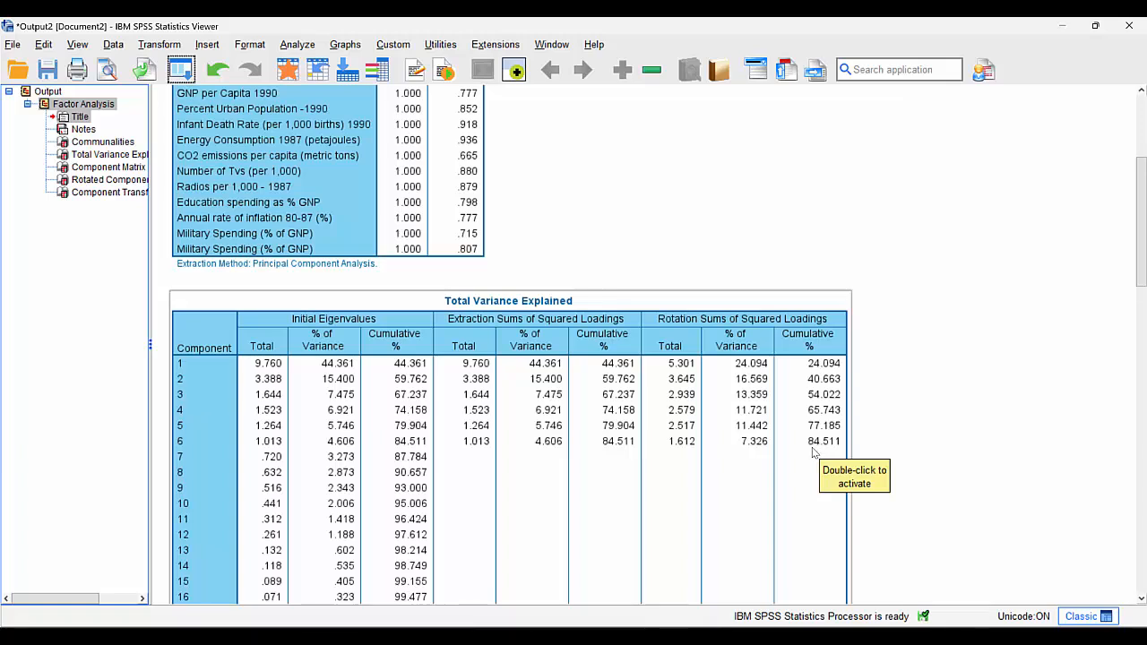
pyautogui.scroll(-5, 811, 453)
pyautogui.scroll(5, 810, 452)
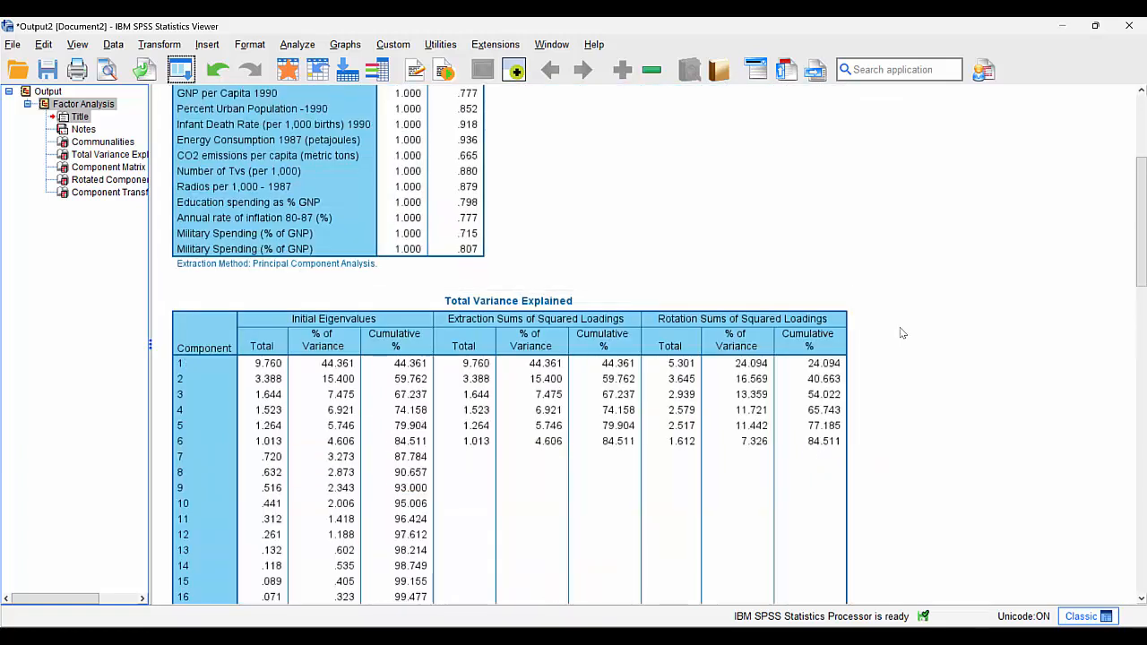
# Review the component matrices and create a bar graph of the Component 1 loadings in the Rotated Component Matrix.
pyautogui.scroll(-10, 913, 314)
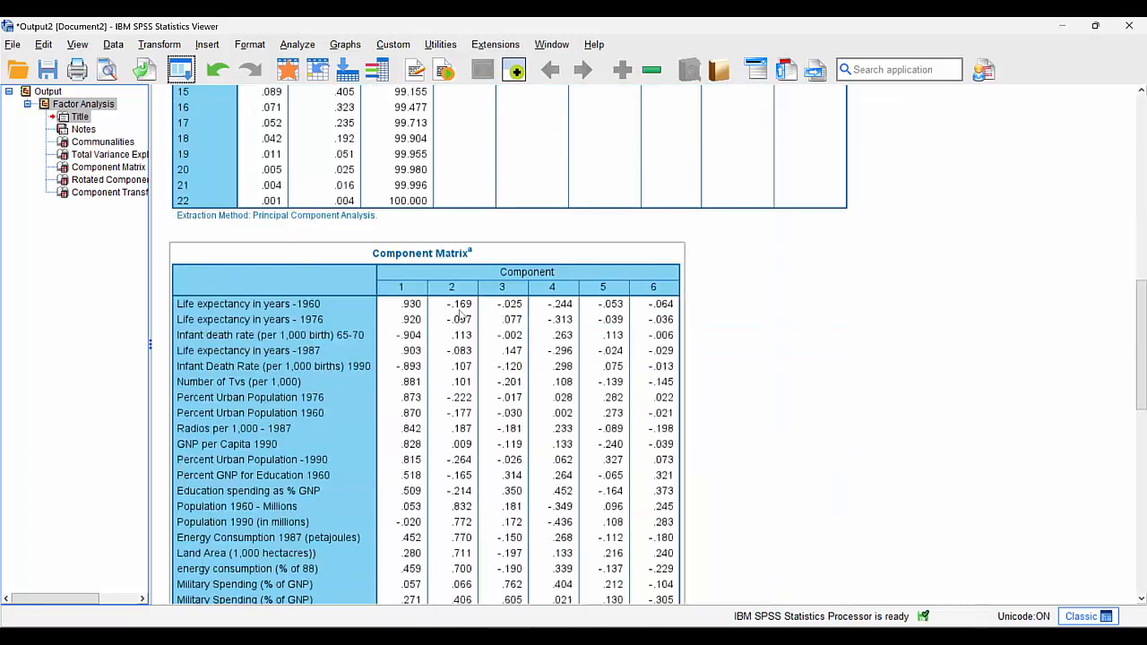
pyautogui.scroll(-15, 531, 275)
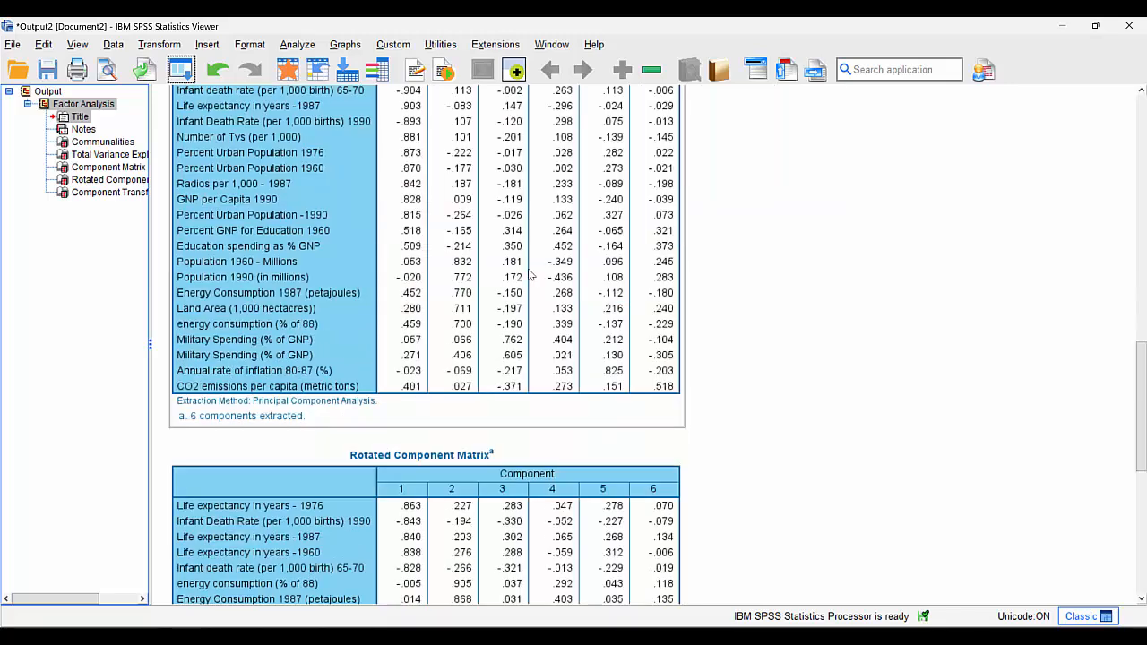
pyautogui.scroll(5, 531, 275)
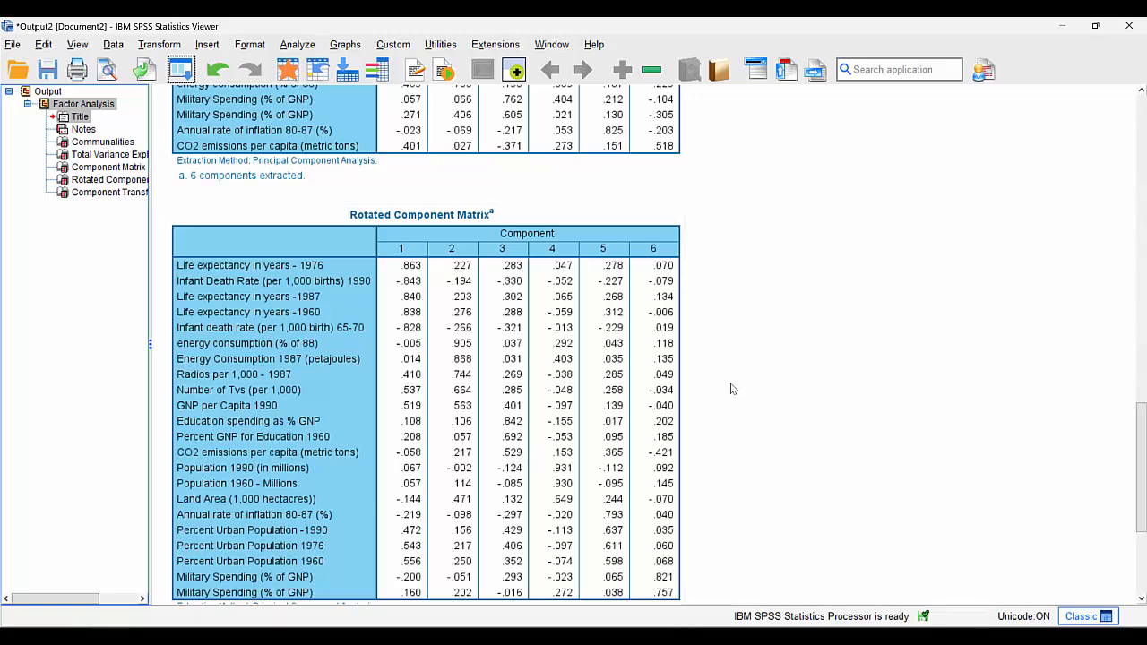
pyautogui.click(493, 384)
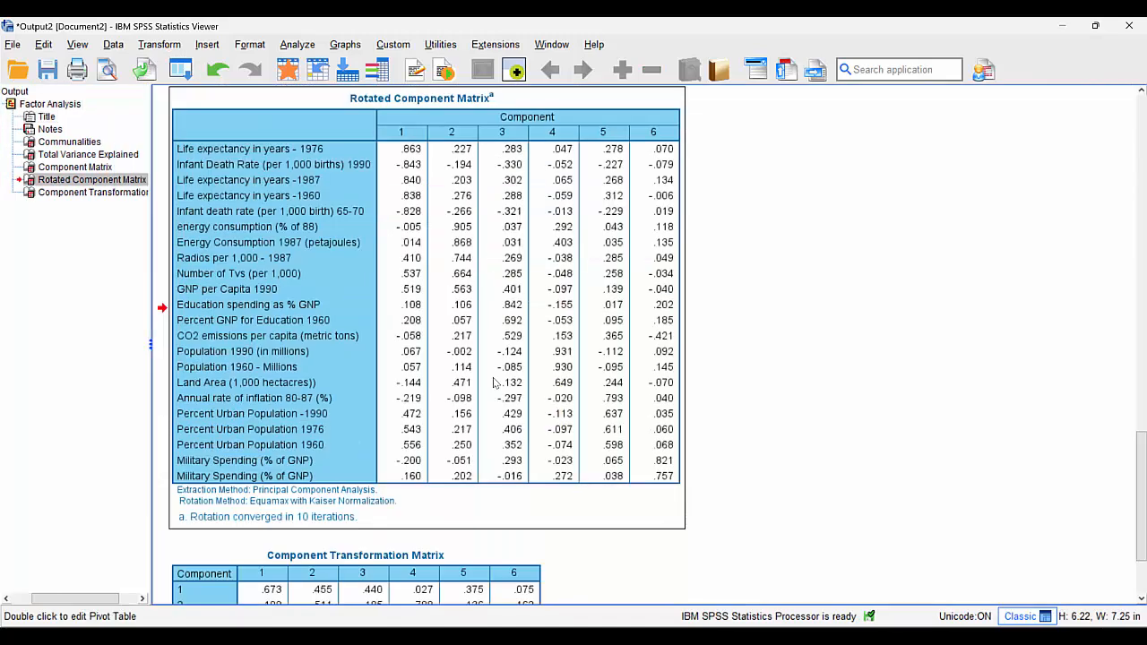
pyautogui.doubleClick(453, 226)
pyautogui.moveTo(443, 222); pyautogui.dragTo(451, 526)
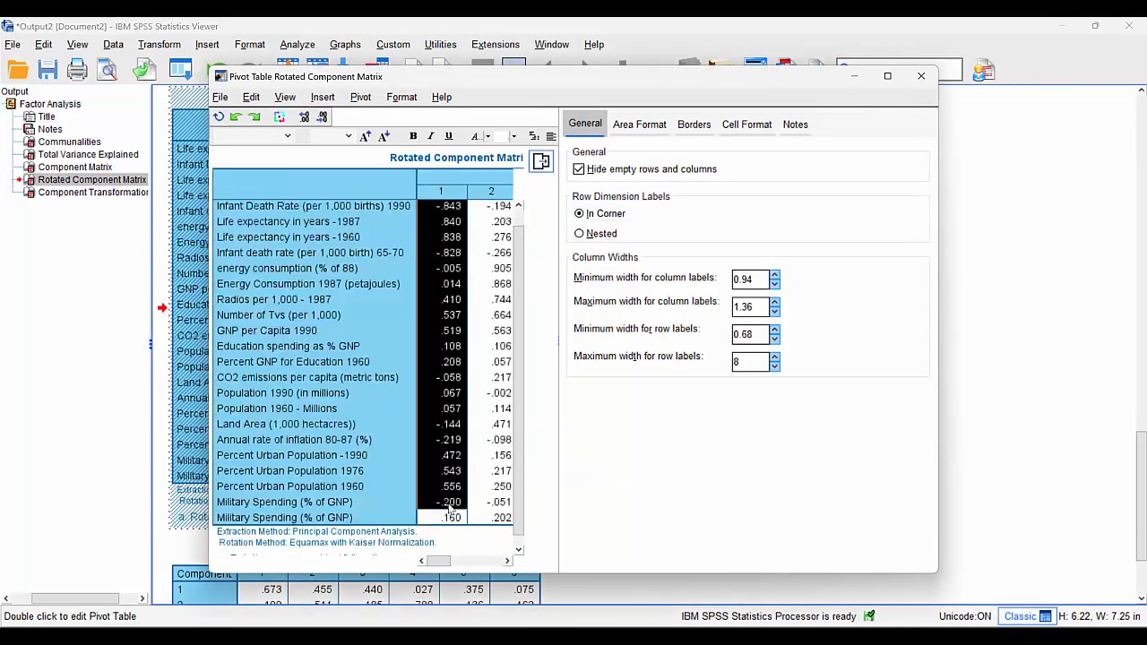
pyautogui.rightClick(451, 398)
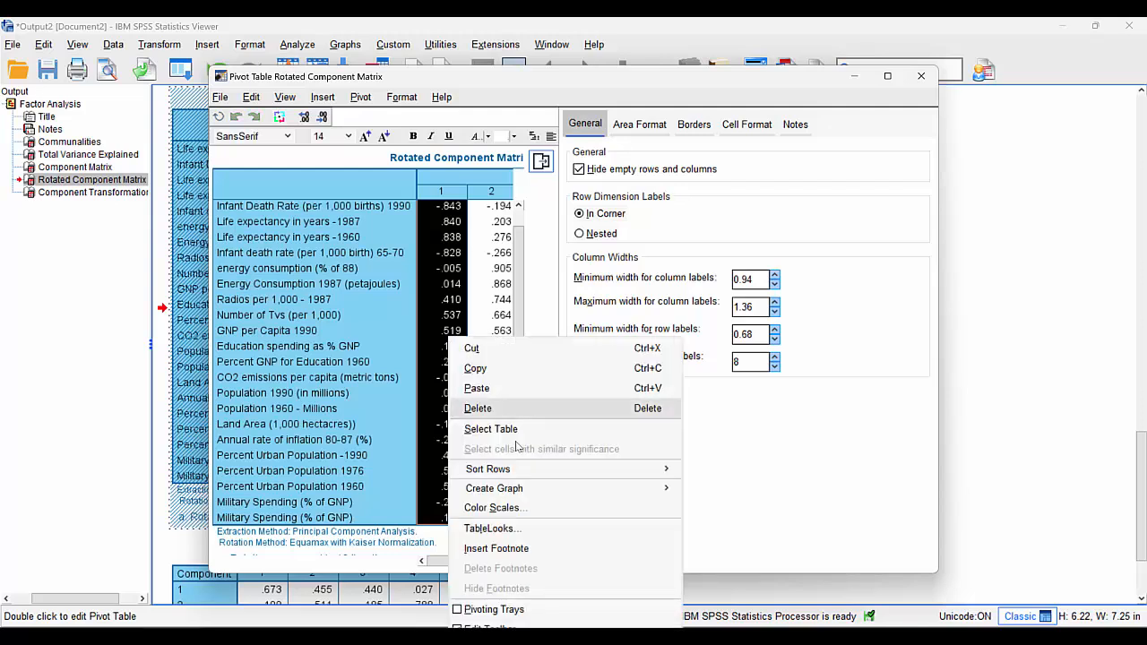
pyautogui.moveTo(546, 487)
pyautogui.click(693, 491)
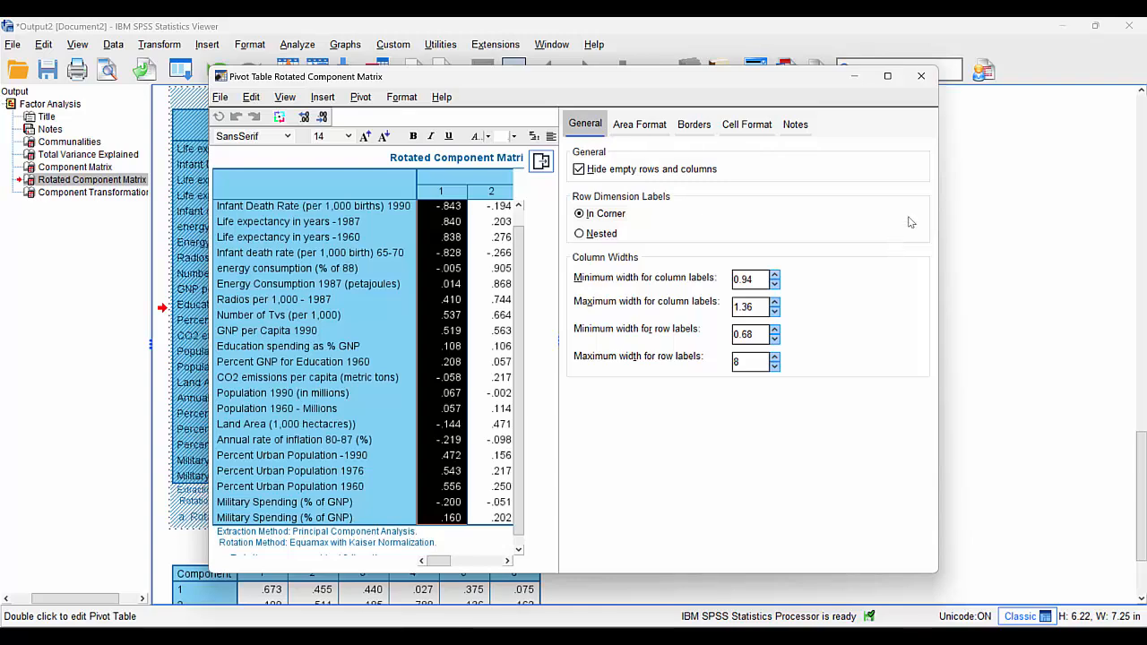
pyautogui.click(920, 76)
pyautogui.scroll(5, 903, 207)
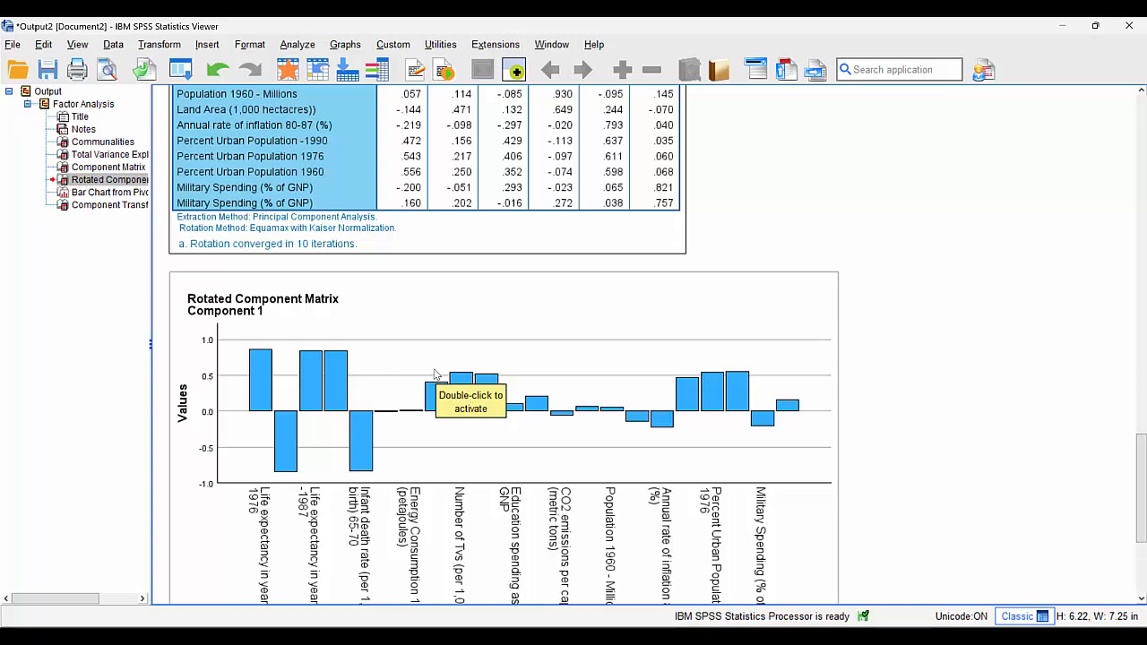
# Sort the rows of the Rotated Component Matrix by the Component 1 loadings in descending order.
pyautogui.scroll(5, 435, 373)
pyautogui.scroll(1, 316, 293)
pyautogui.doubleClick(316, 293)
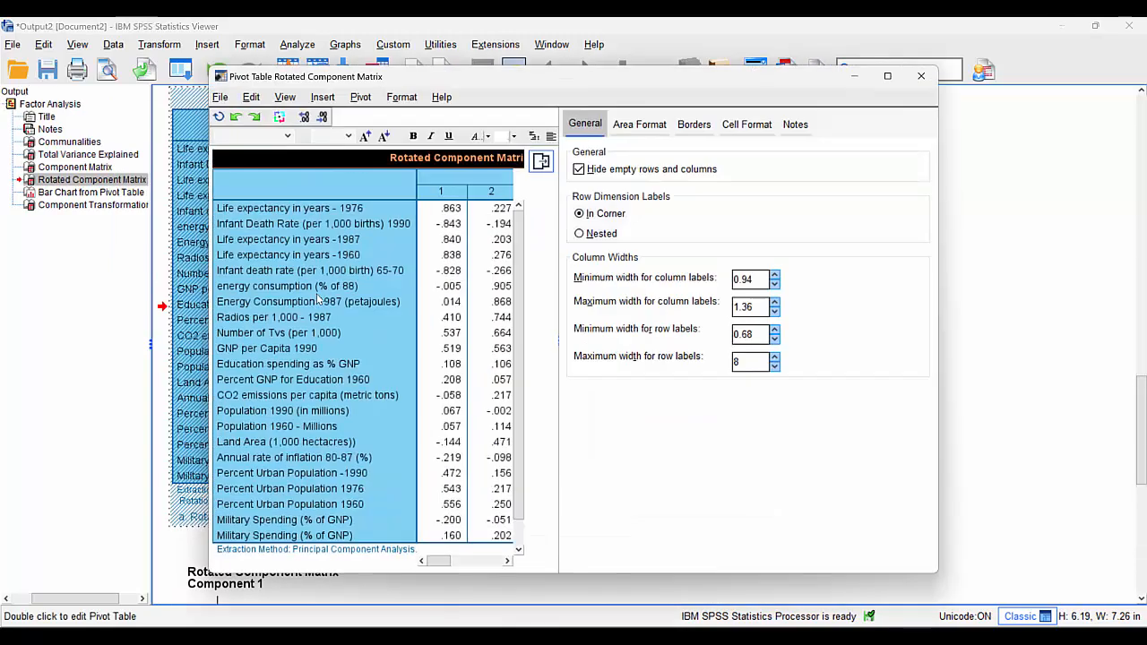
pyautogui.moveTo(451, 212); pyautogui.dragTo(453, 535)
pyautogui.rightClick(445, 385)
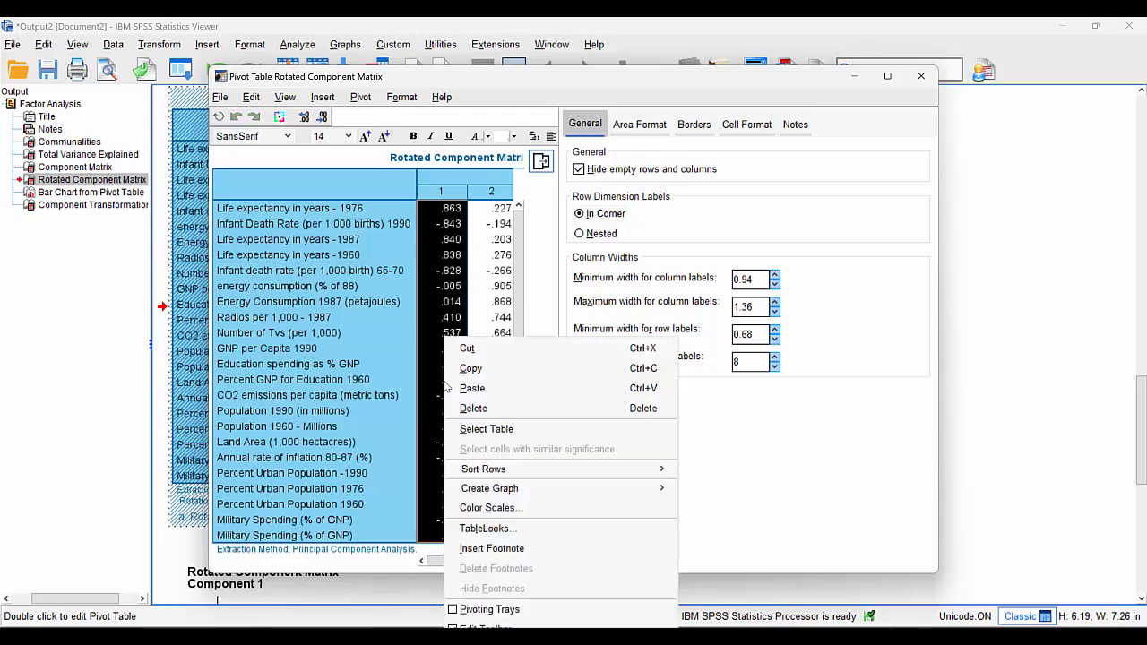
pyautogui.moveTo(531, 475)
pyautogui.click(688, 493)
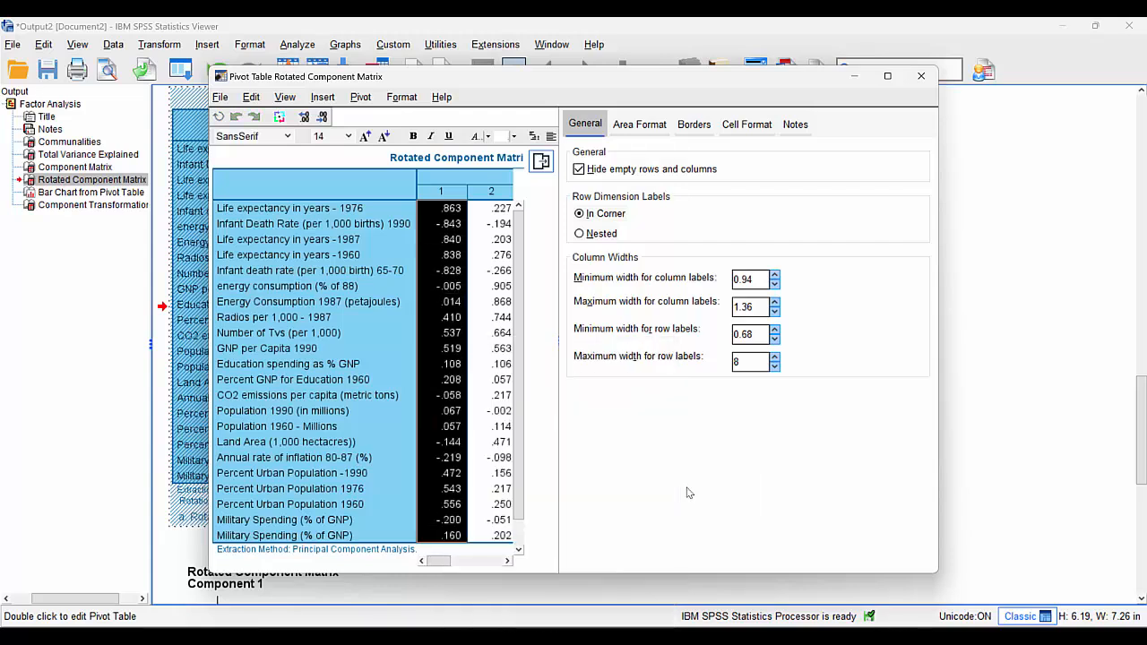
# Create a bar graph from the sorted Component 1 loadings of the Rotated Component Matrix.
pyautogui.rightClick(446, 328)
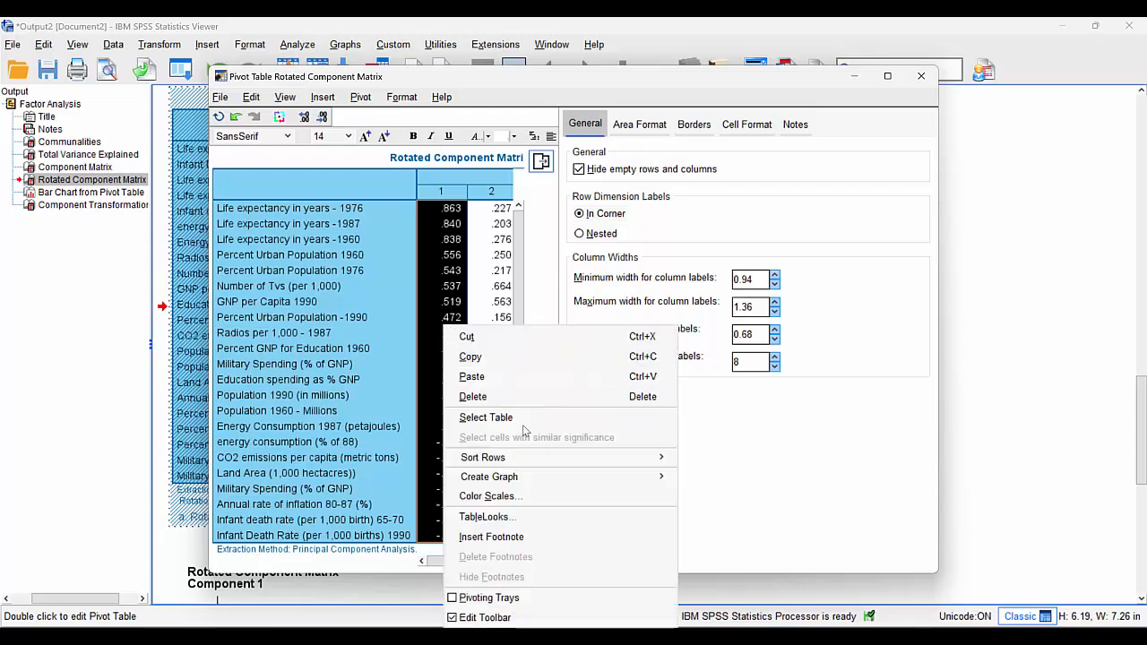
pyautogui.moveTo(640, 475)
pyautogui.click(697, 479)
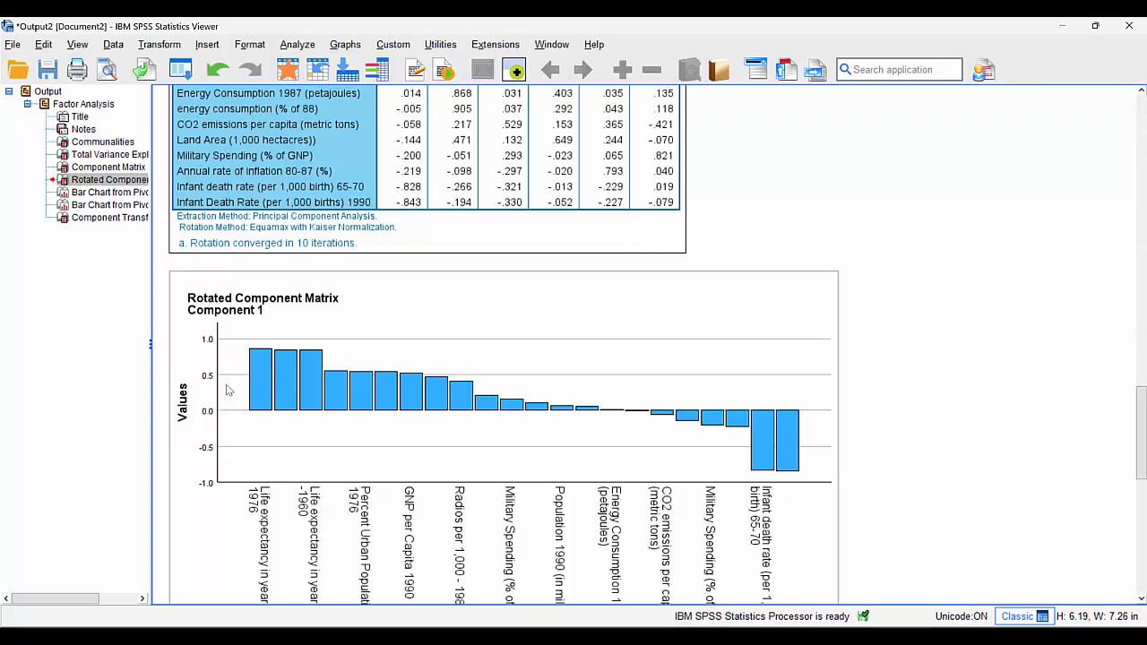
pyautogui.scroll(5, 817, 271)
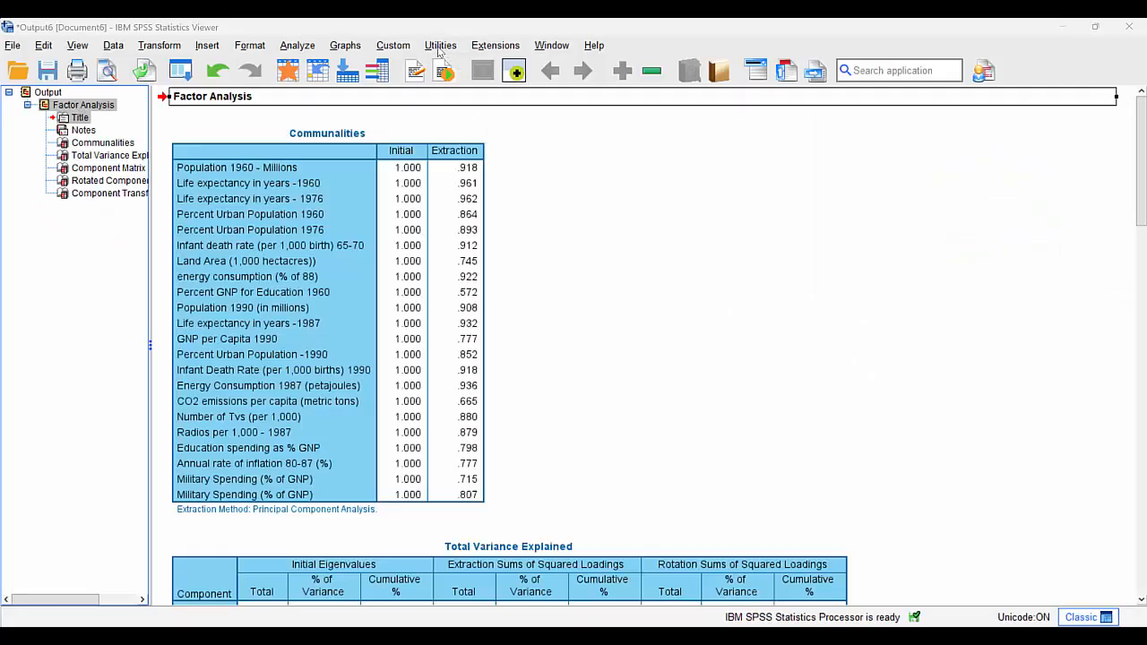
# Open the Output Management System Control Panel and select Tables as the output type for a new request.
pyautogui.click(440, 46)
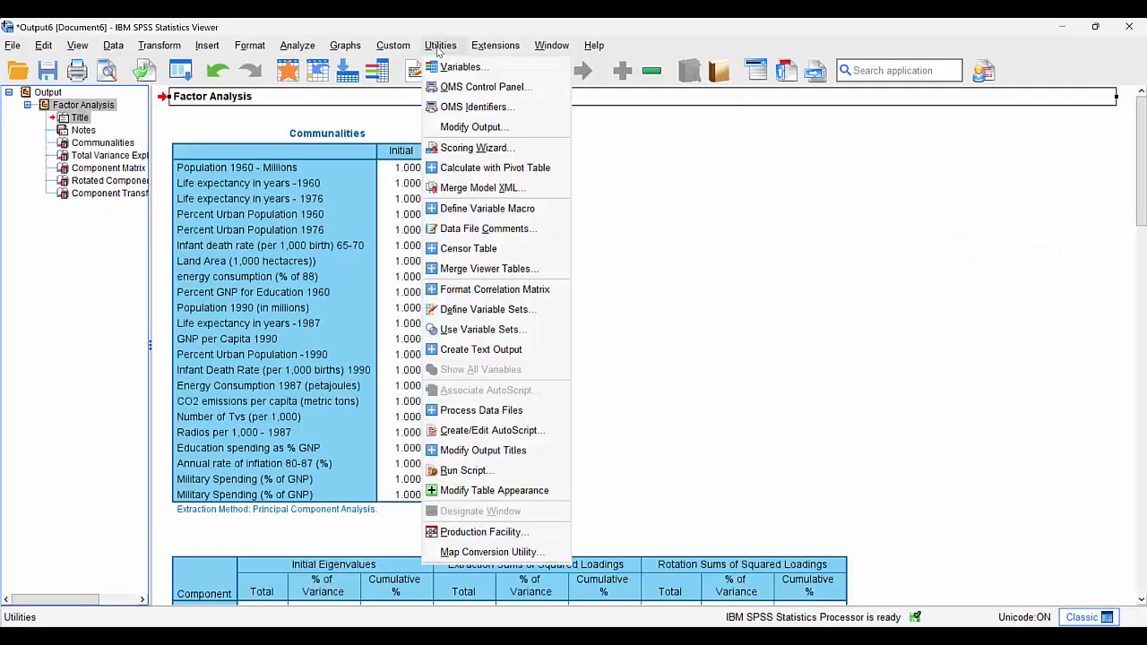
pyautogui.click(462, 90)
pyautogui.moveTo(541, 79); pyautogui.dragTo(607, 108)
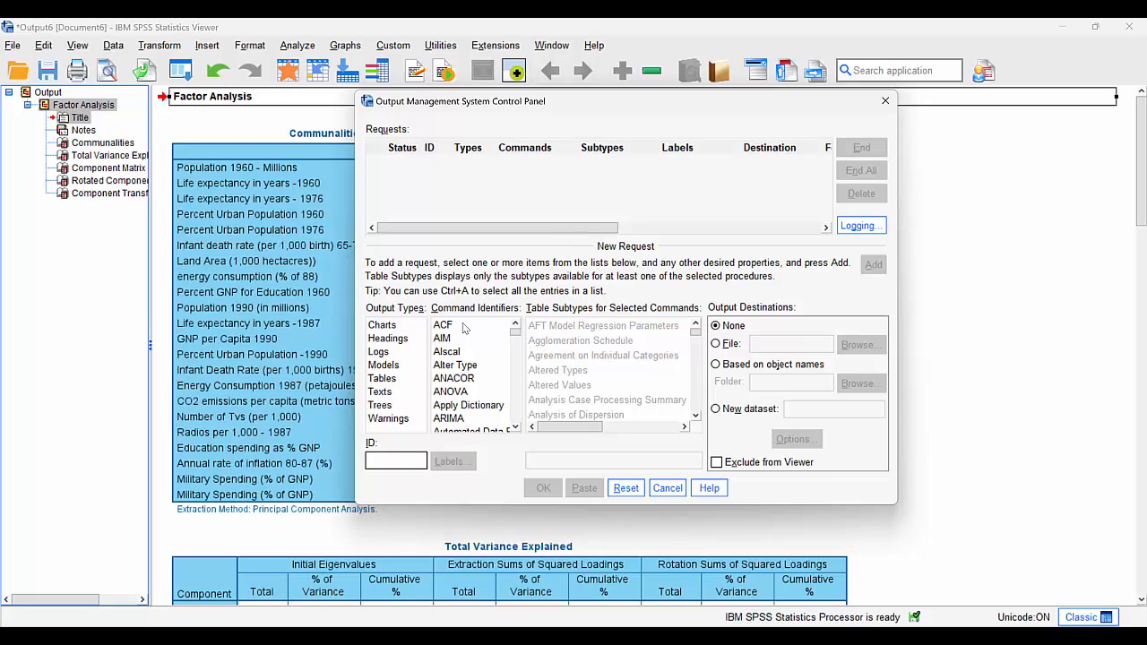
pyautogui.click(385, 328)
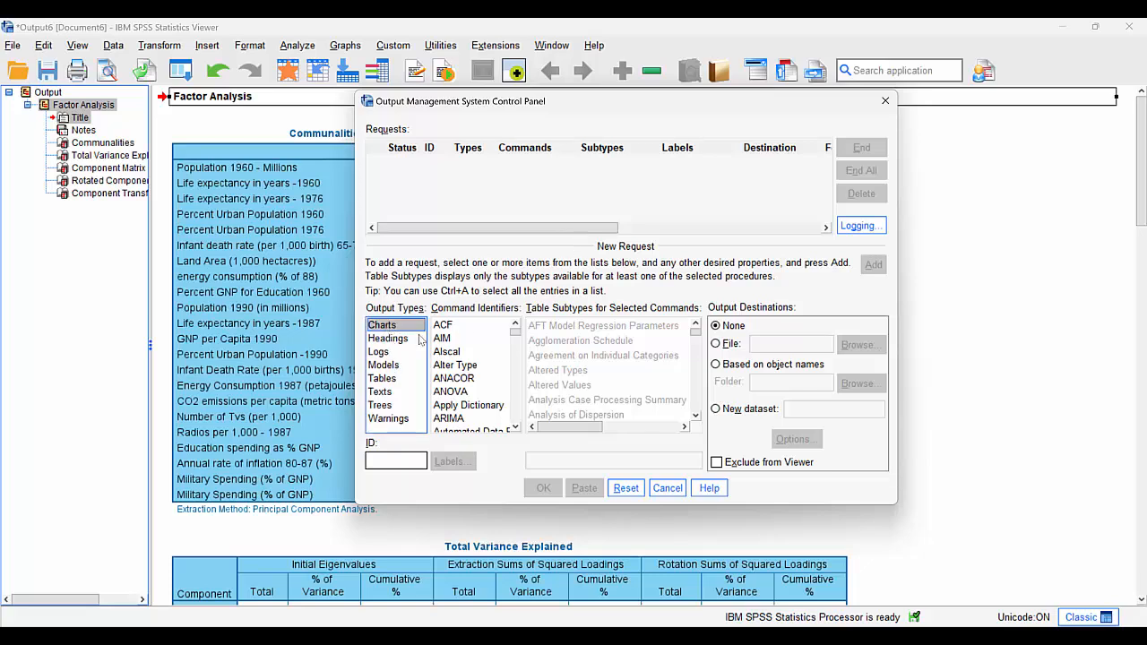
pyautogui.press('Down')
pyautogui.press('Down')
pyautogui.press('Down')
pyautogui.press('Down')
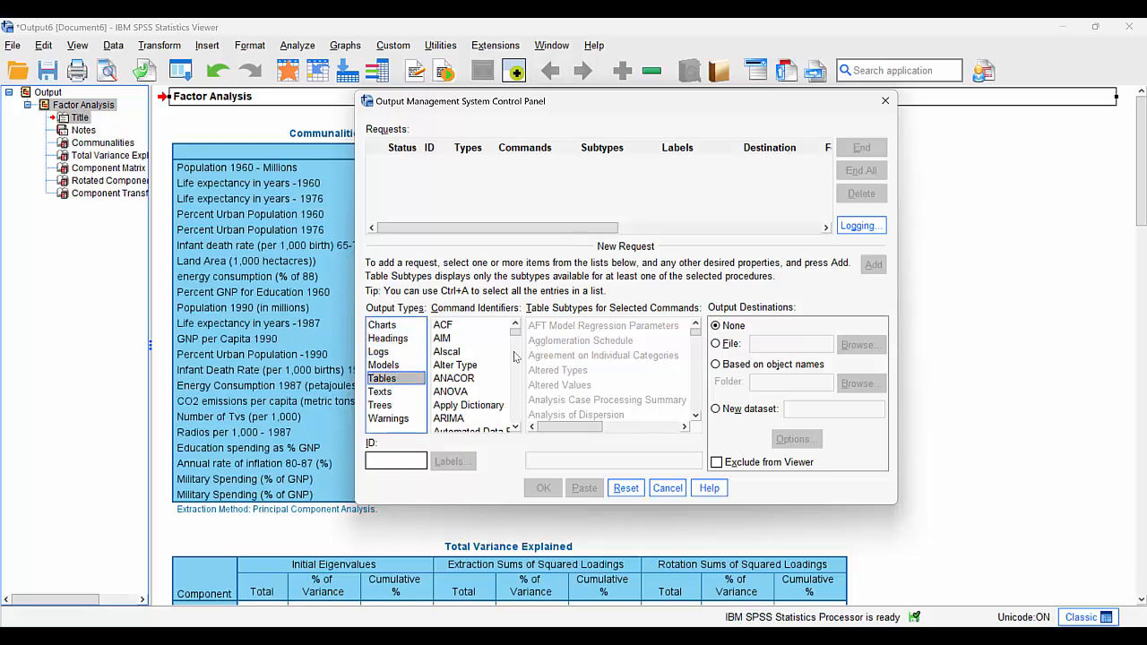
pyautogui.press('Down')
pyautogui.press('Up')
pyautogui.press('Up')
pyautogui.press('Down')
pyautogui.press('Down')
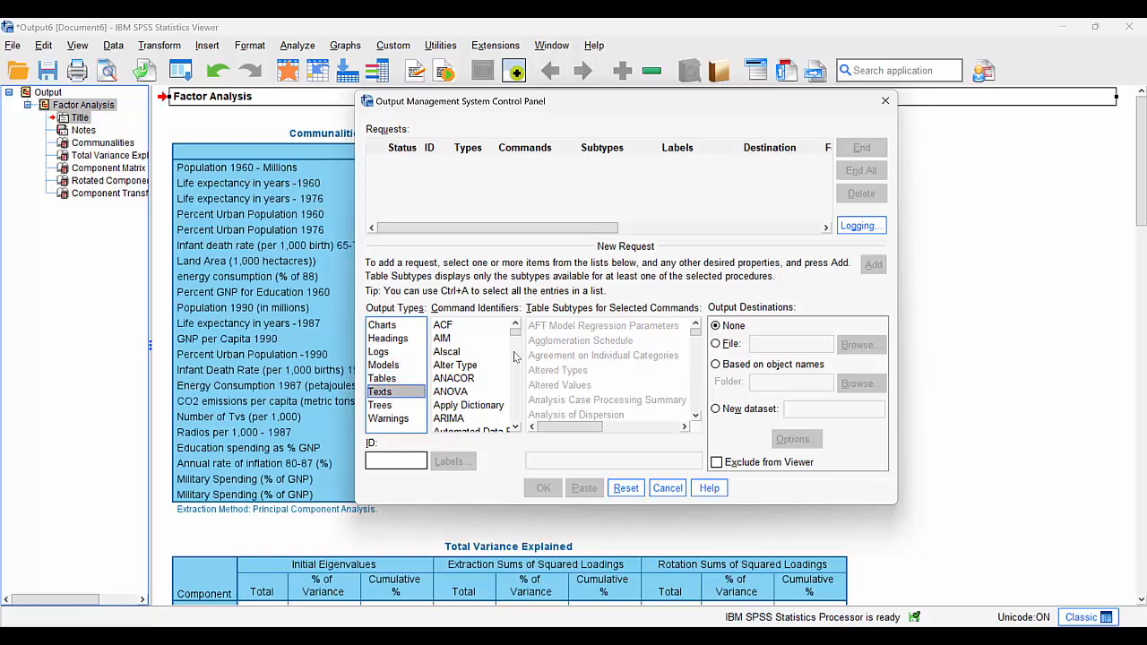
pyautogui.press('Up')
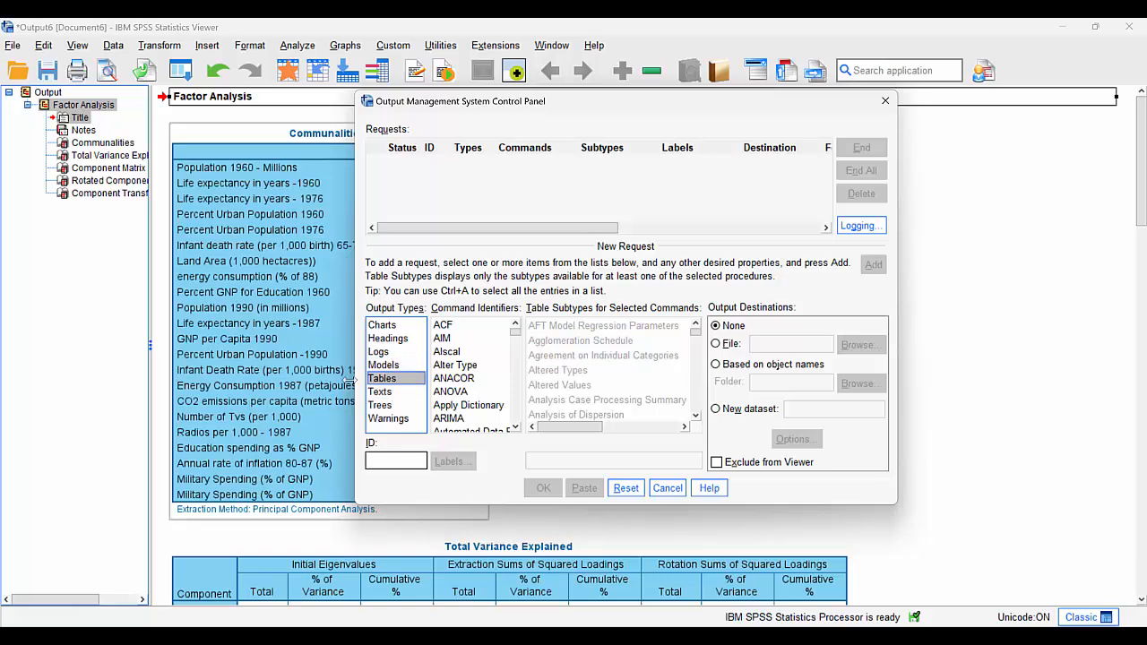
# Select Factor Analysis as the command identifier and Rotated Factor Matrix as the table subtype for the OMS request.
pyautogui.click(448, 366)
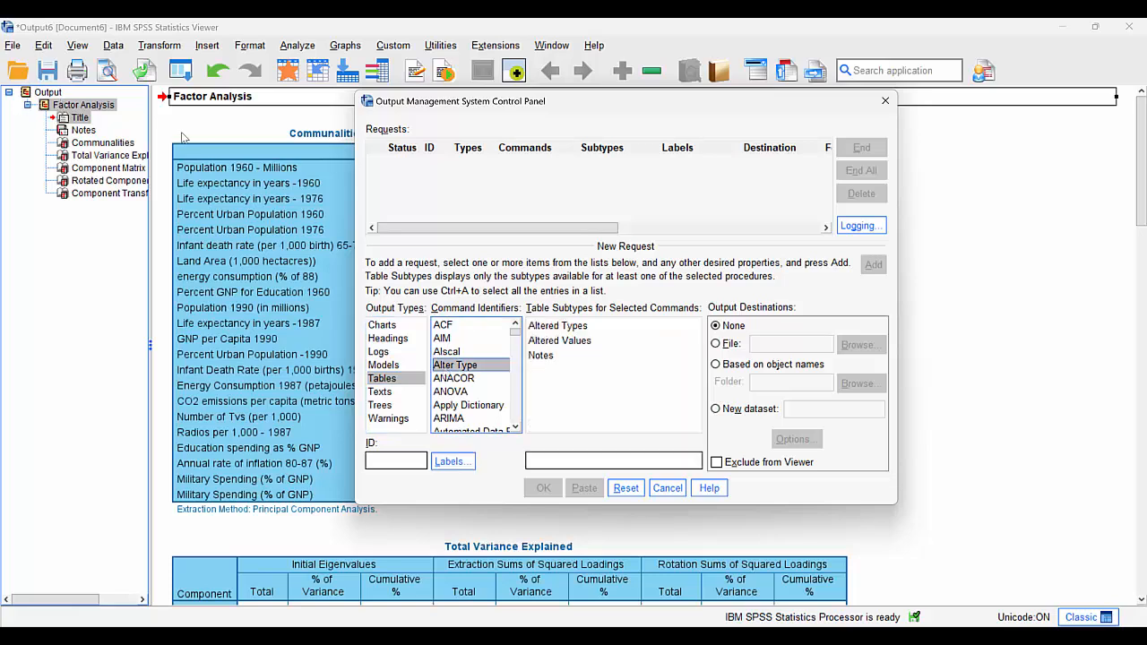
pyautogui.click(214, 146)
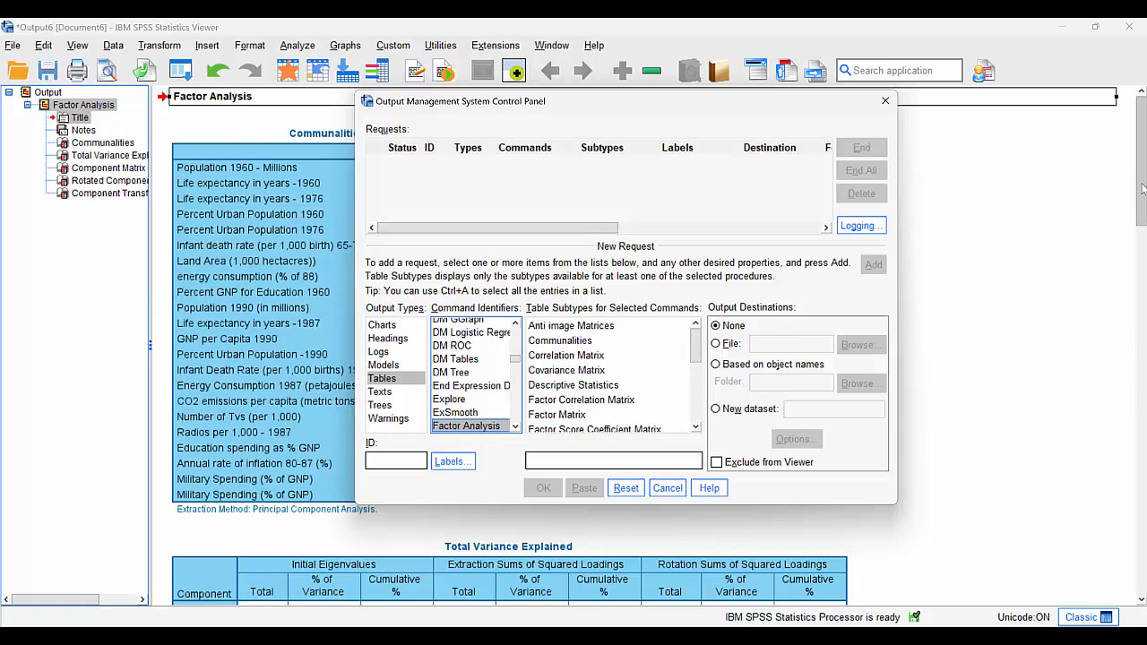
pyautogui.moveTo(1140, 179); pyautogui.dragTo(1144, 416)
pyautogui.moveTo(687, 105); pyautogui.dragTo(885, 81)
pyautogui.scroll(-5, 1131, 369)
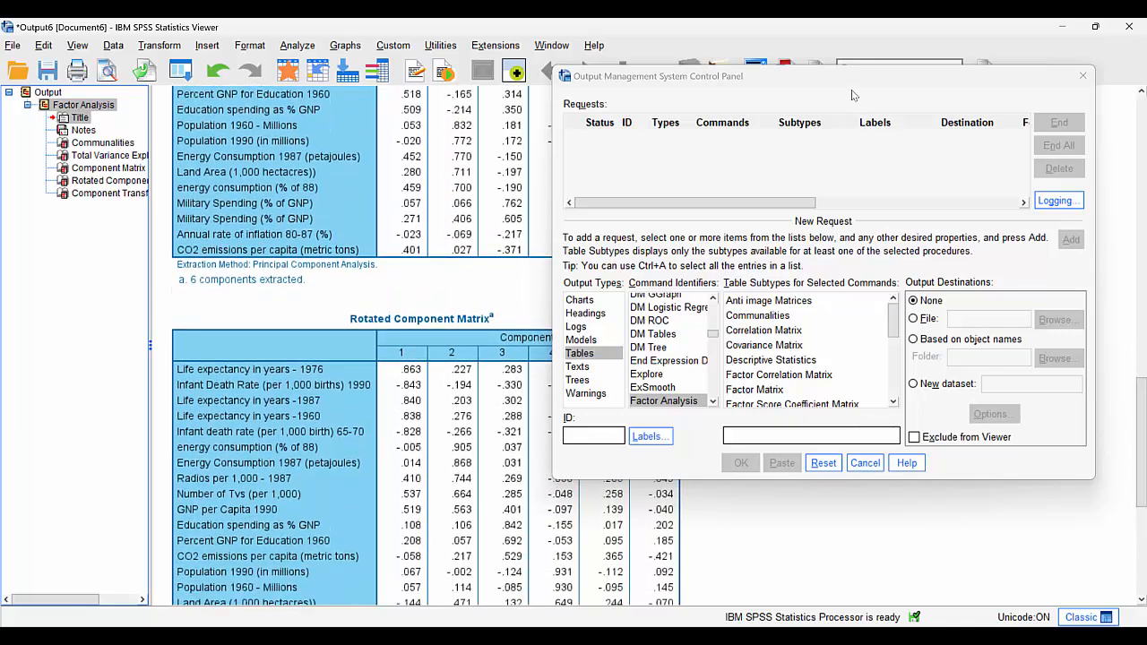
pyautogui.moveTo(849, 83); pyautogui.dragTo(830, 169)
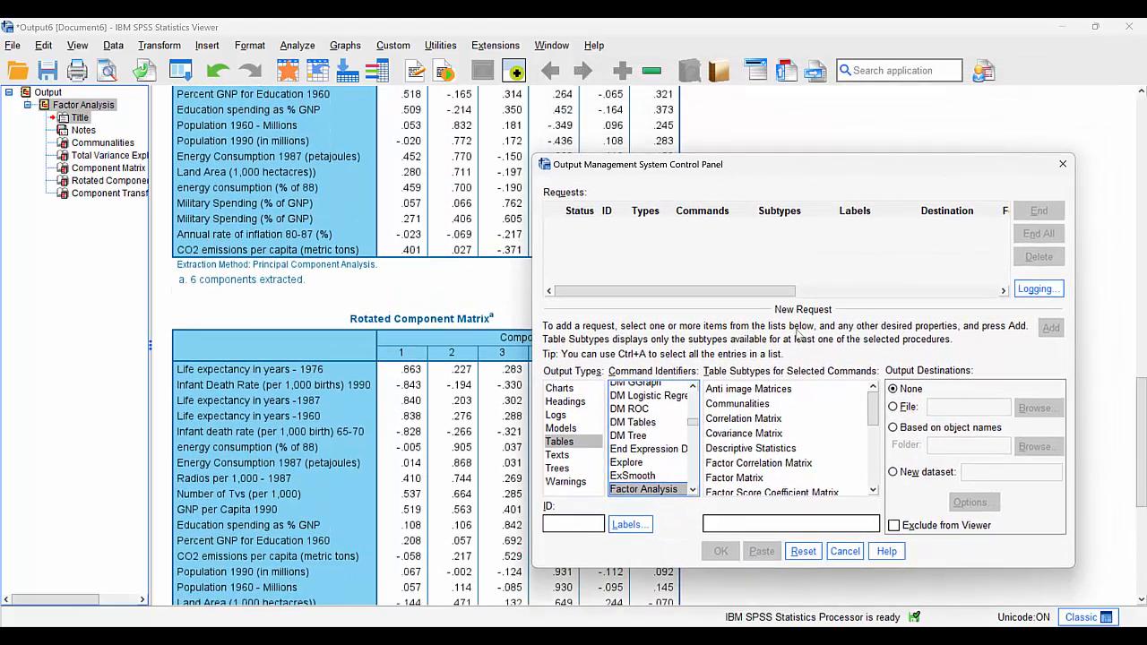
pyautogui.click(749, 405)
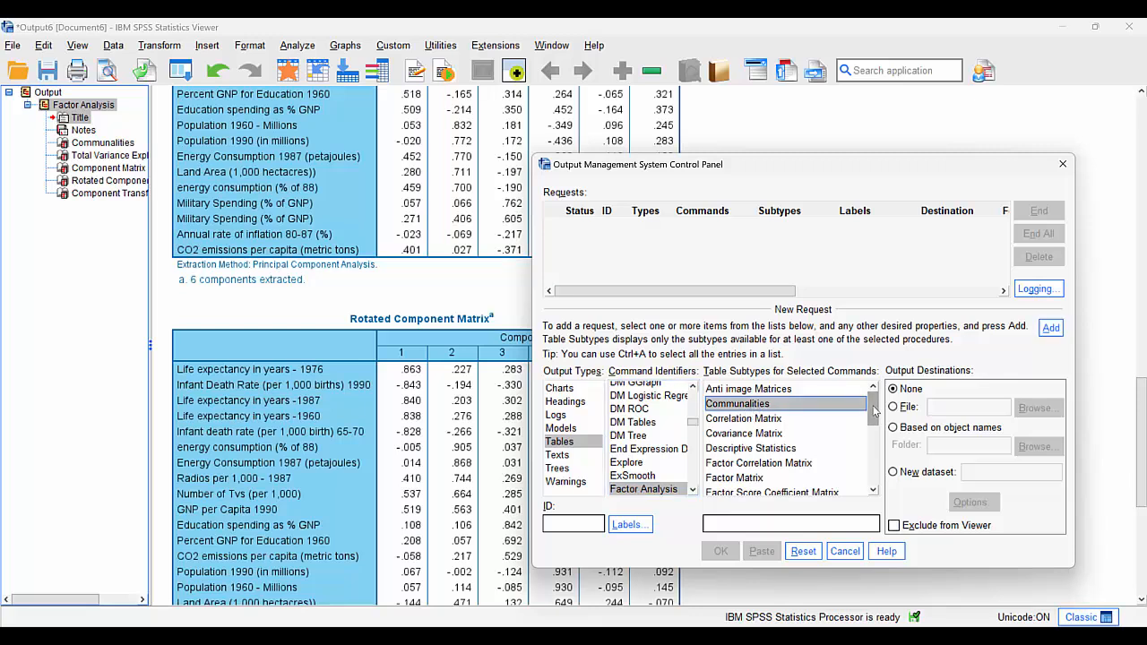
pyautogui.moveTo(875, 408); pyautogui.dragTo(883, 472)
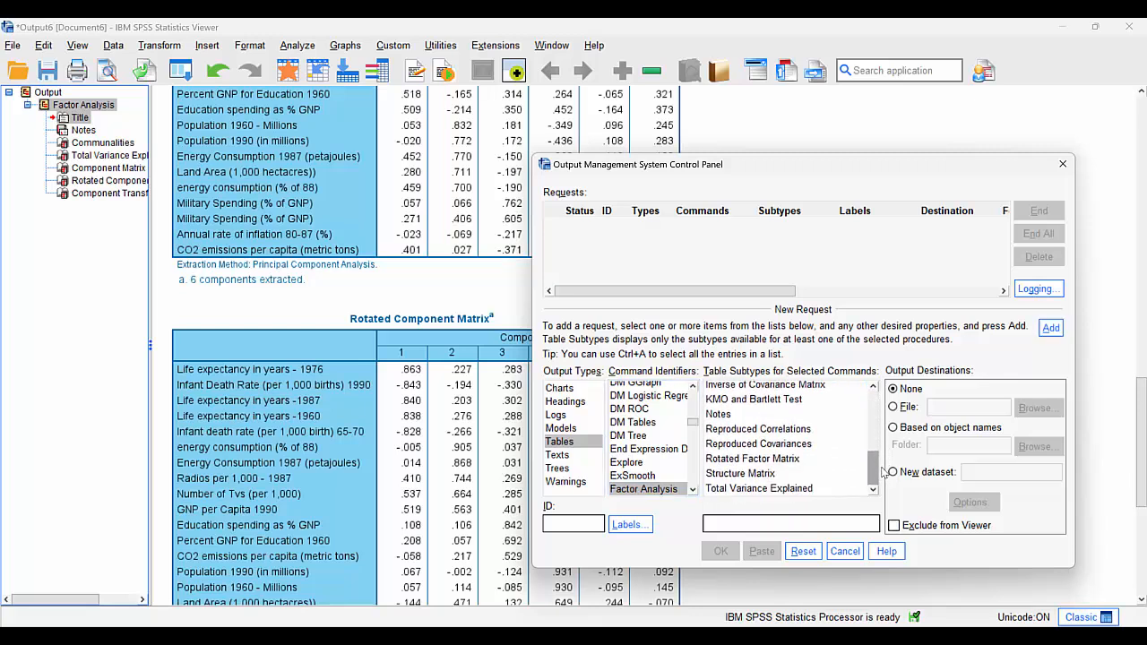
pyautogui.click(748, 460)
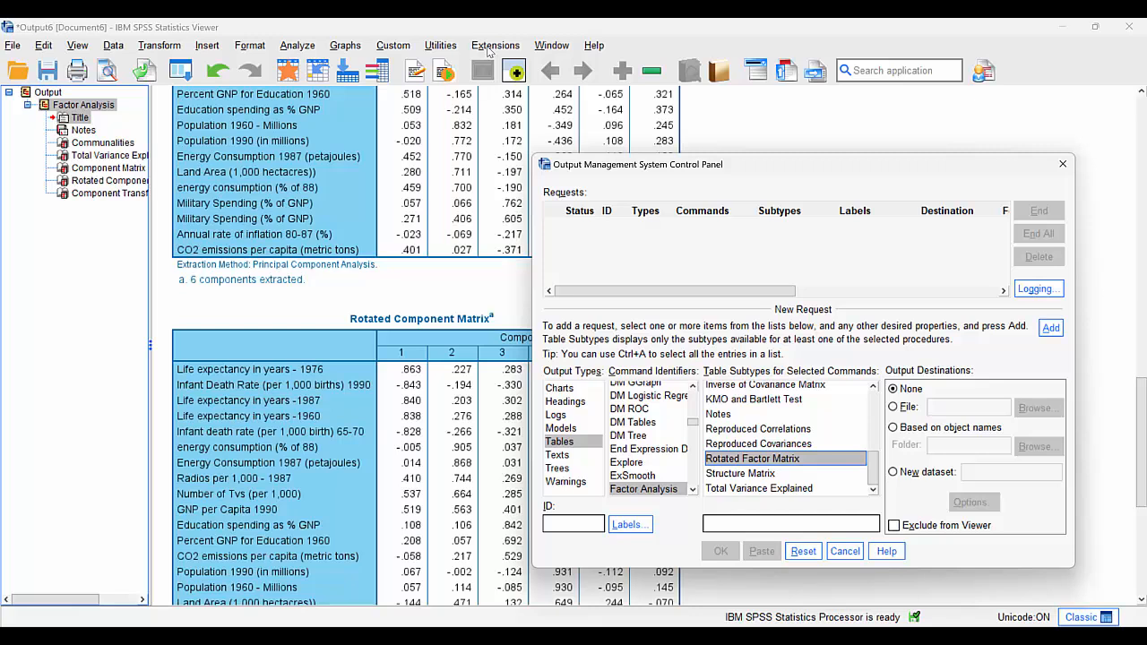
# Look up the table subtype identifiers for the FACTOR command in the OMS Identifiers reference, then close it.
pyautogui.click(440, 45)
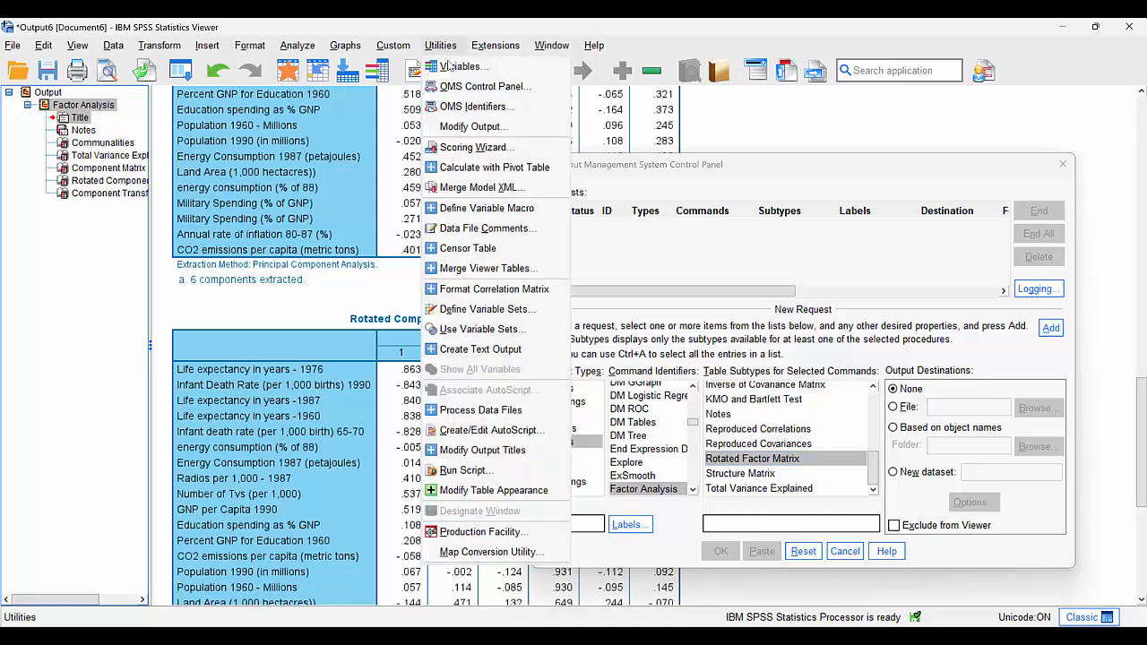
pyautogui.click(471, 106)
pyautogui.click(327, 325)
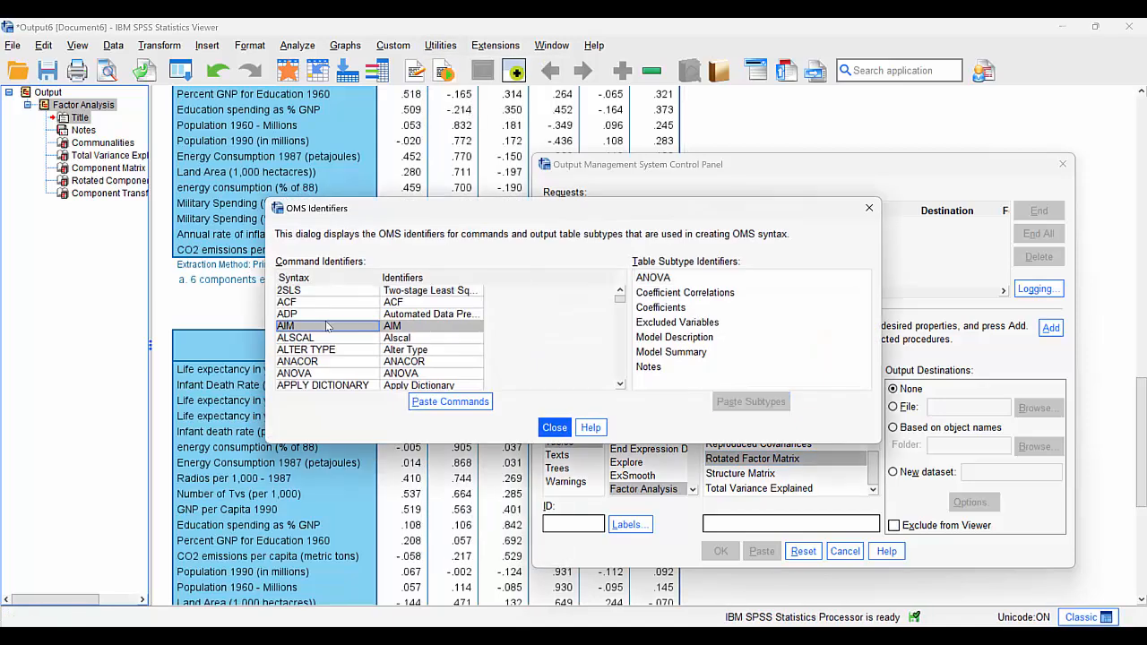
pyautogui.press('f')
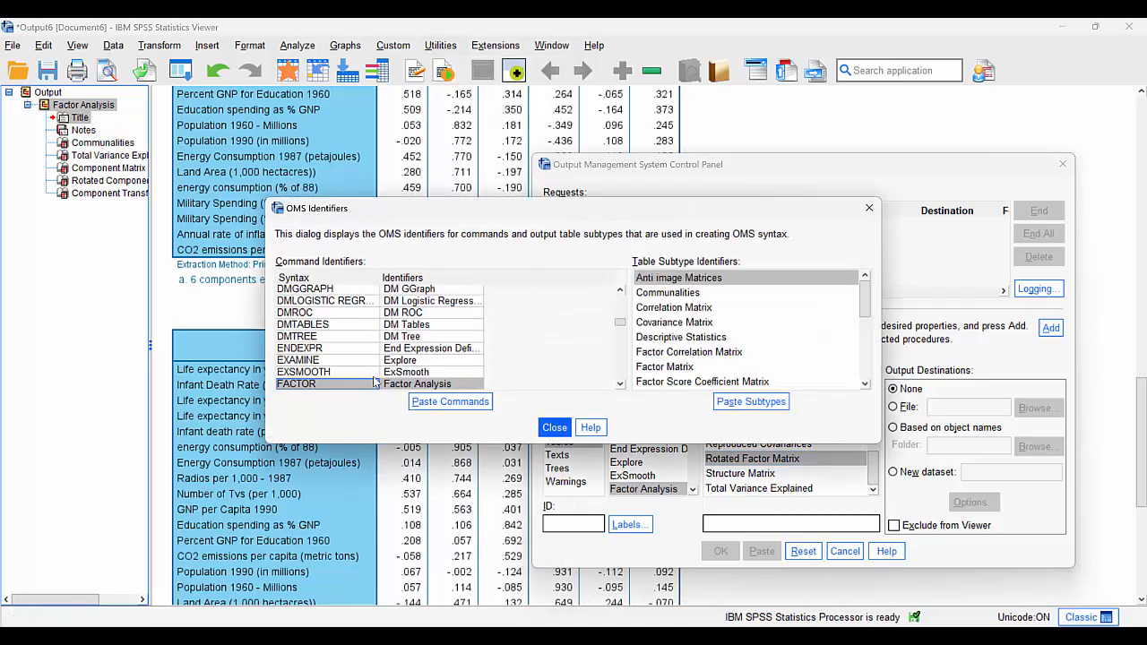
pyautogui.moveTo(865, 309); pyautogui.dragTo(860, 362)
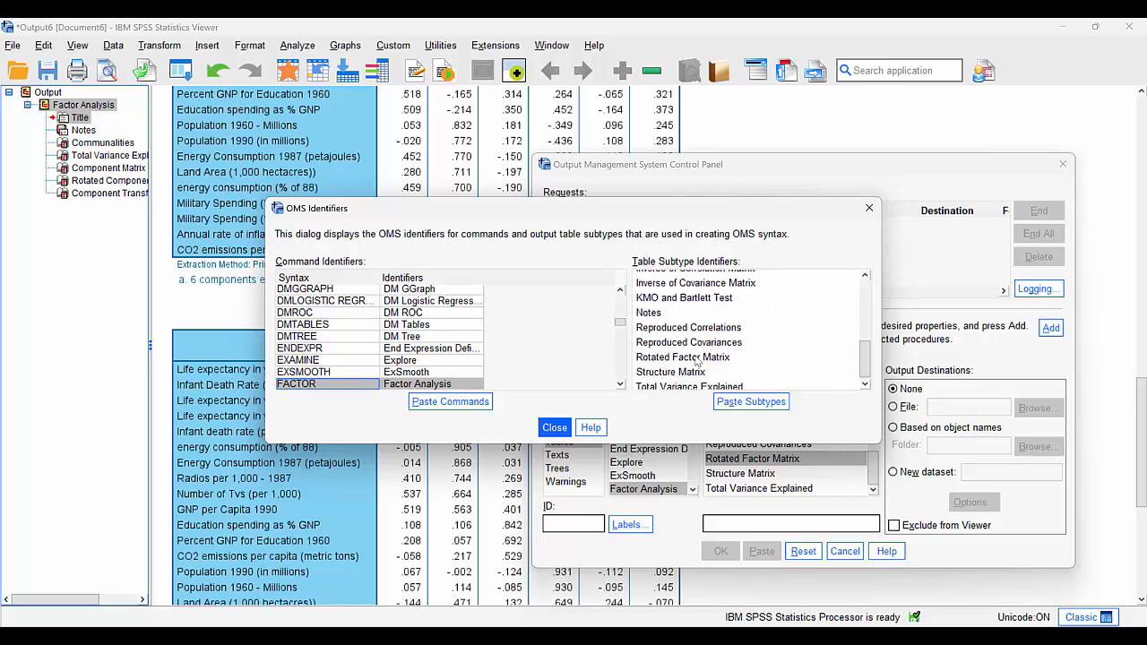
pyautogui.click(864, 215)
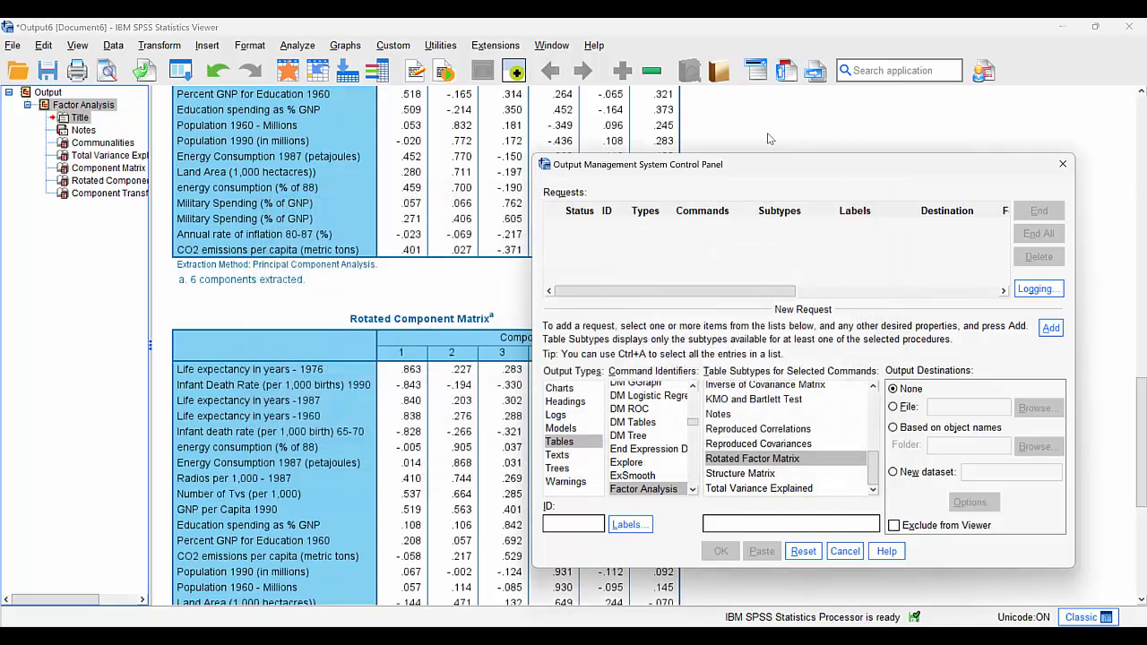
# Give the OMS request the ID CompID, direct its output to a new dataset named PCA_Scores, and add the request.
pyautogui.moveTo(844, 164); pyautogui.dragTo(738, 117)
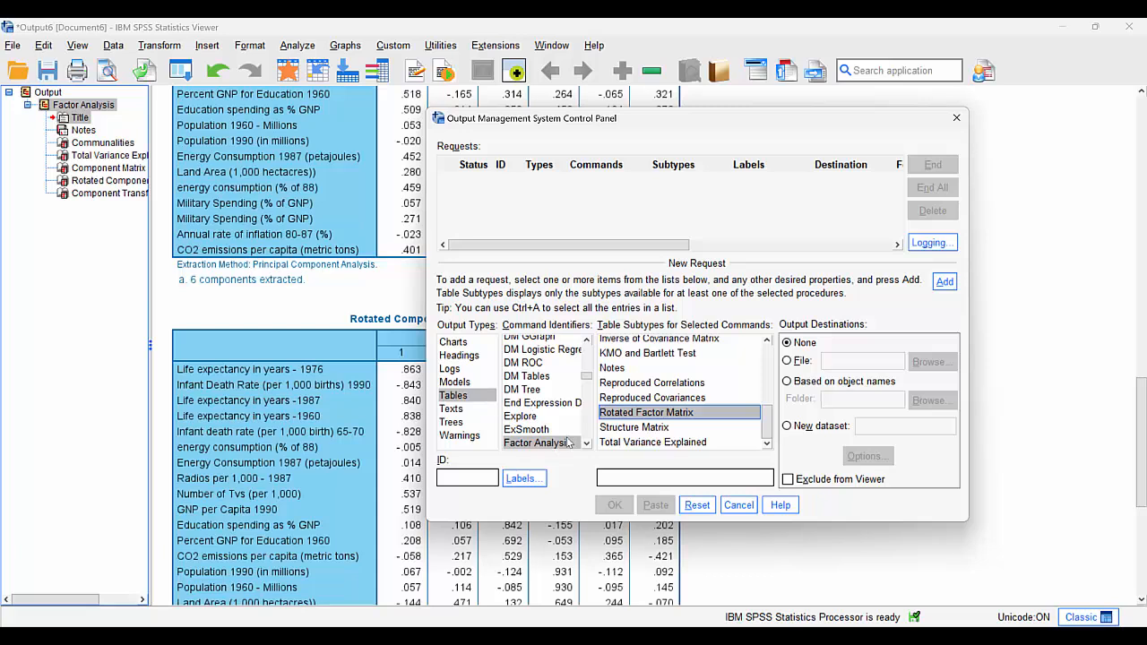
pyautogui.click(458, 480)
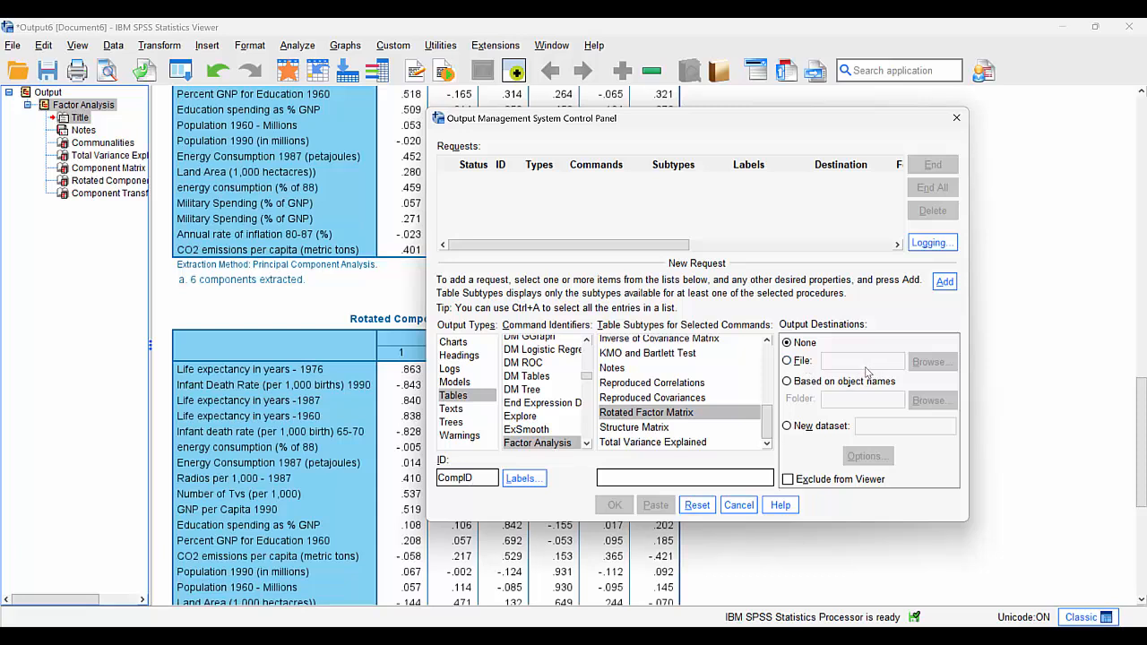
pyautogui.click(809, 426)
pyautogui.click(896, 428)
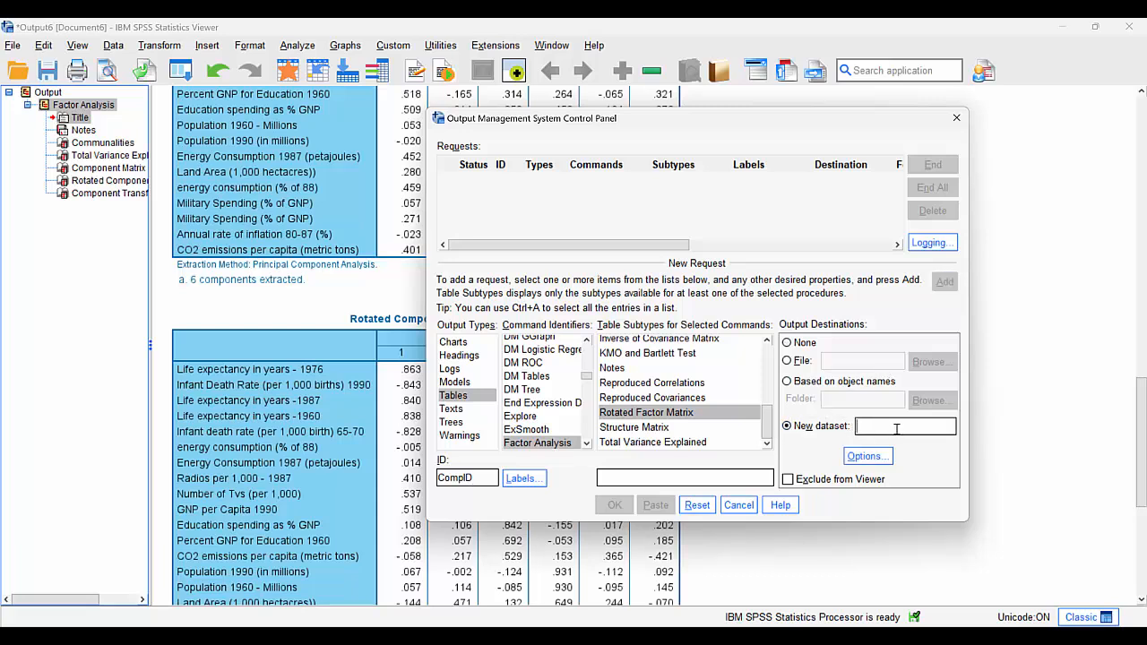
pyautogui.write('PCA_Scores')
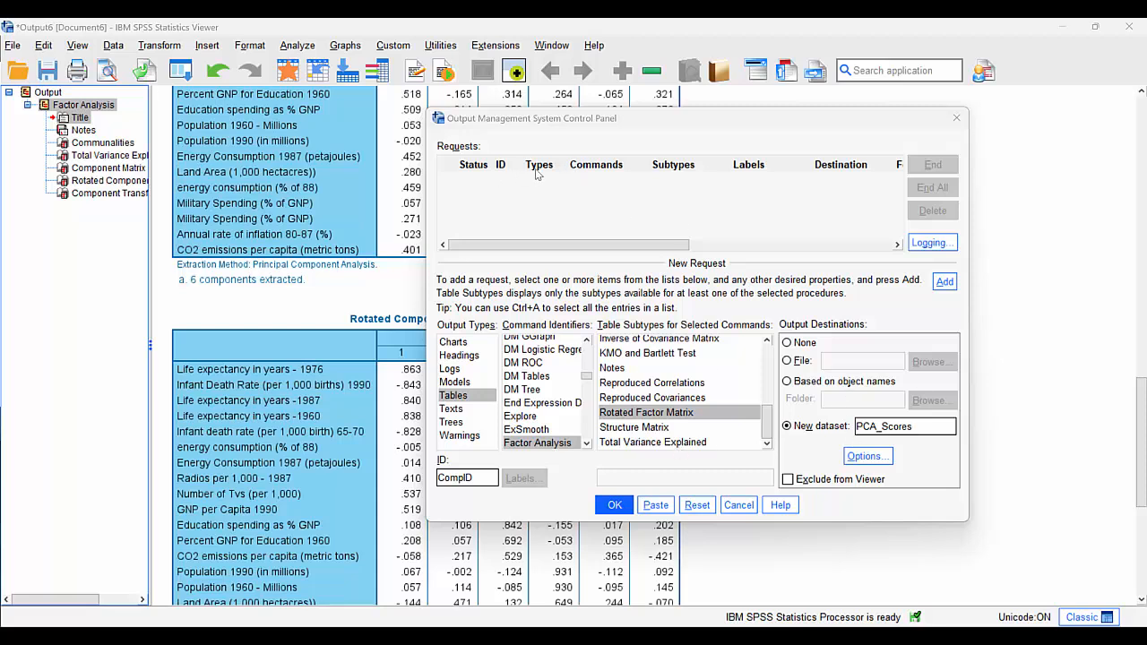
pyautogui.click(945, 282)
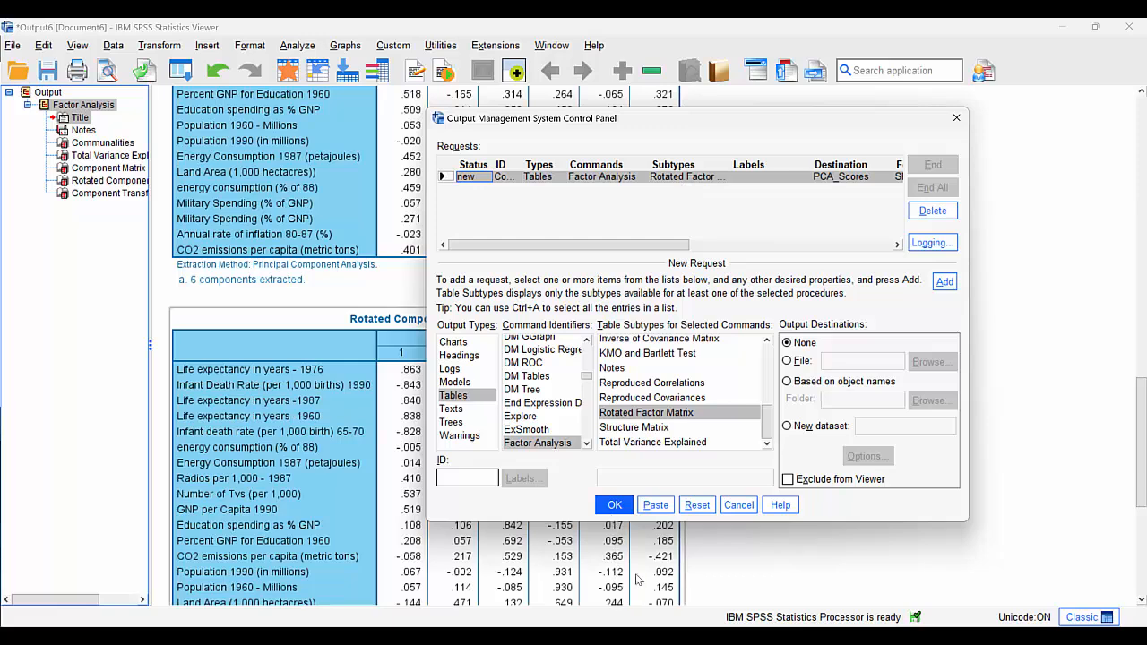
# Paste the OMS request as syntax, followed below it by the syntax of the existing Factor Analysis setup.
pyautogui.click(654, 505)
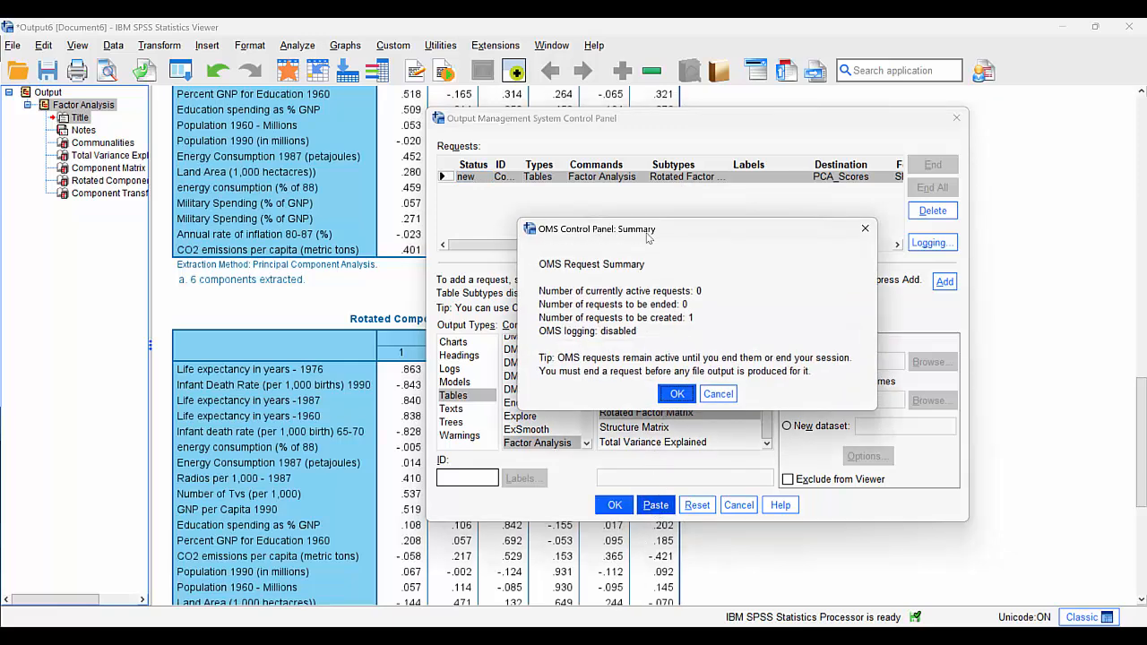
pyautogui.click(677, 395)
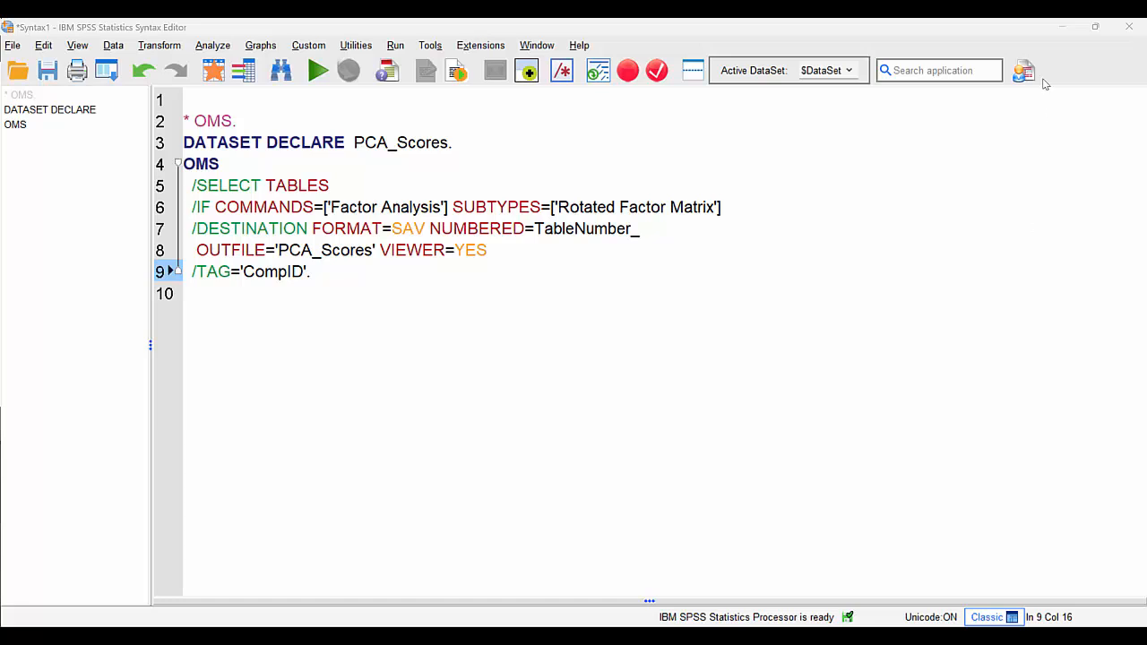
pyautogui.click(294, 300)
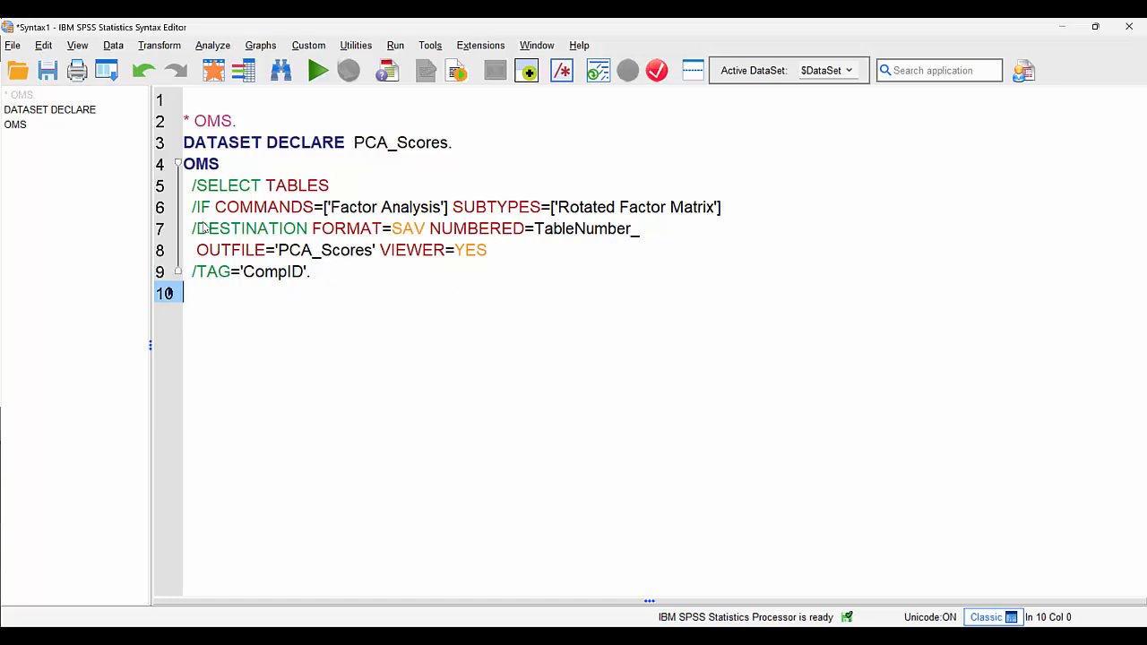
pyautogui.click(111, 73)
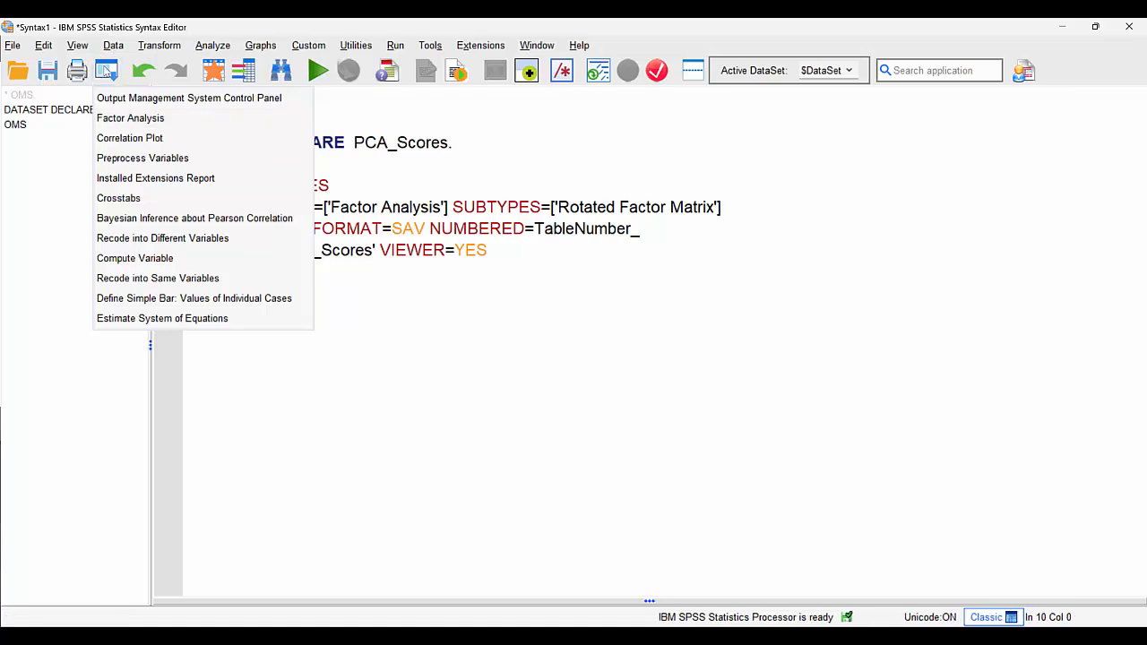
pyautogui.click(125, 119)
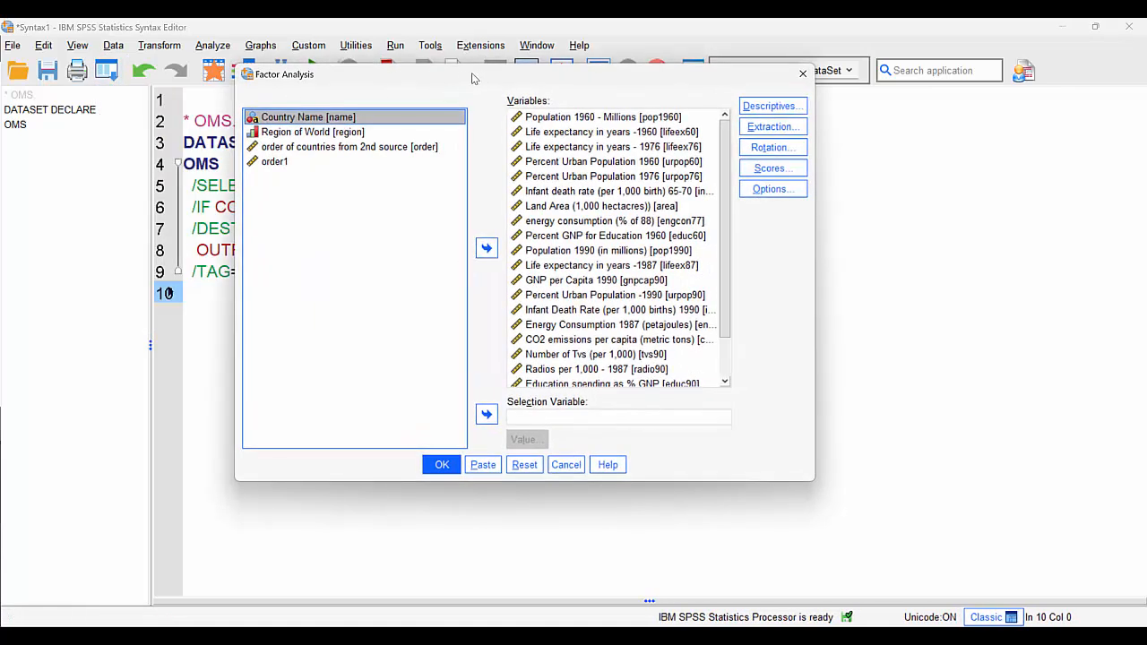
pyautogui.click(483, 465)
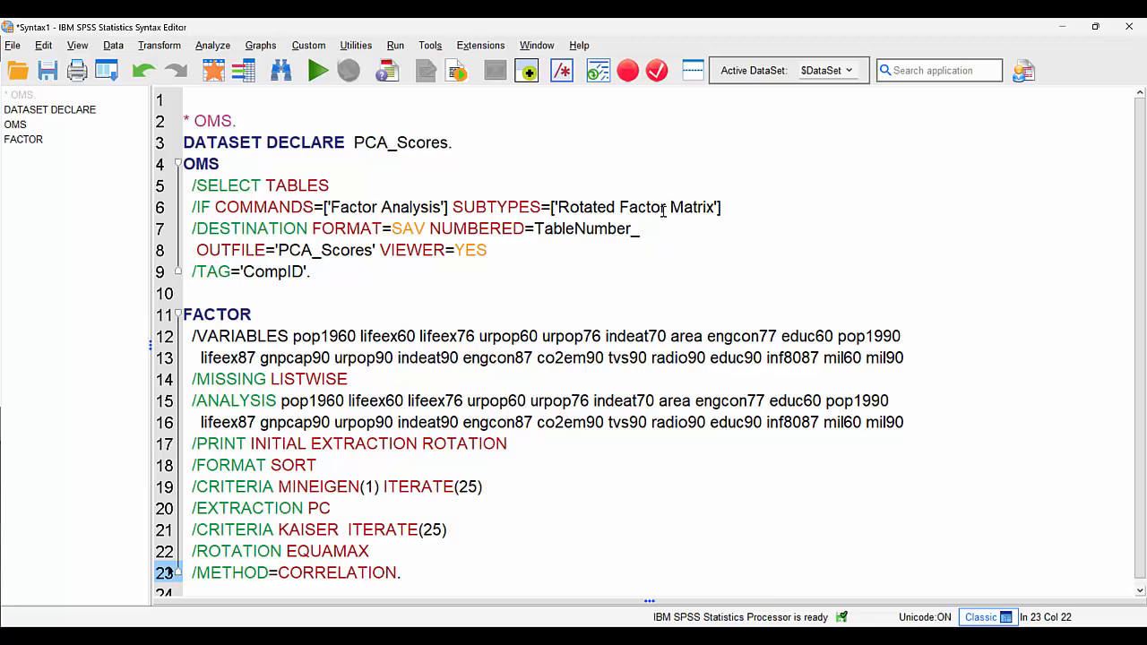
# Add the command OMSEND. after the FACTOR block and run the entire syntax file.
pyautogui.press('Return')
pyautogui.press('Return')
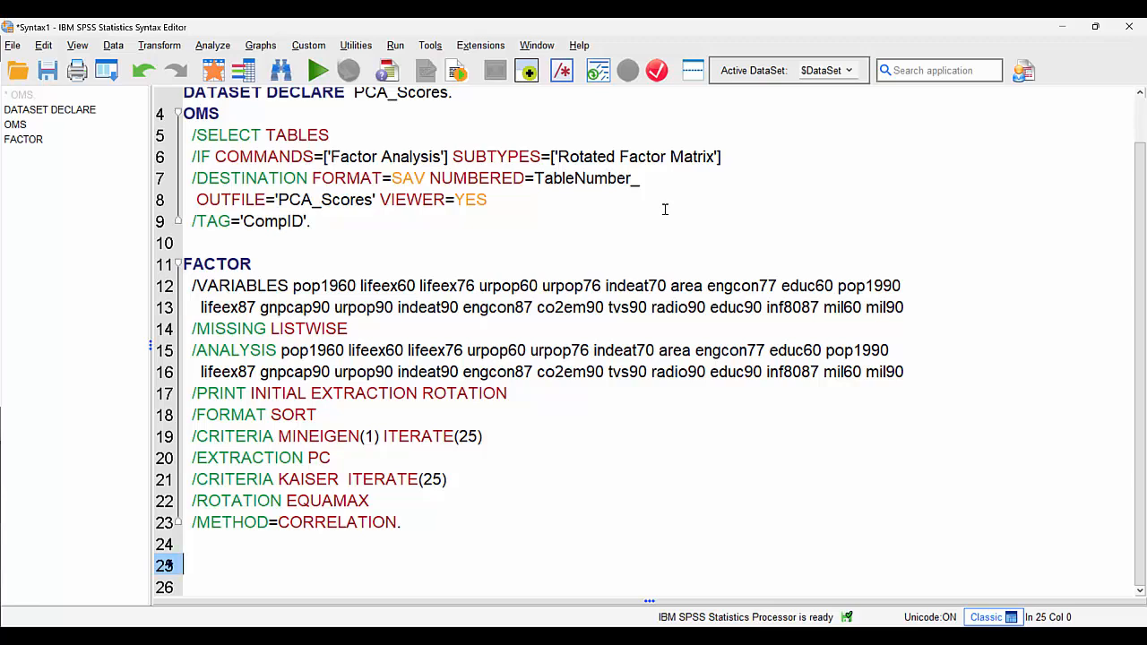
pyautogui.write('OMSEN')
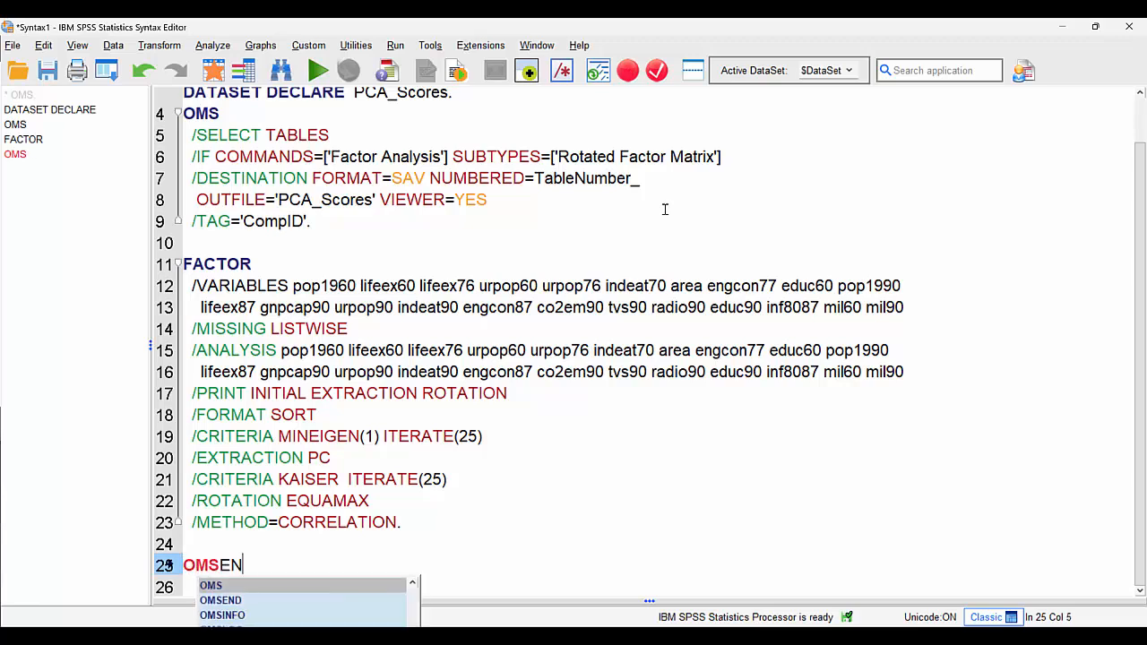
pyautogui.write('D.')
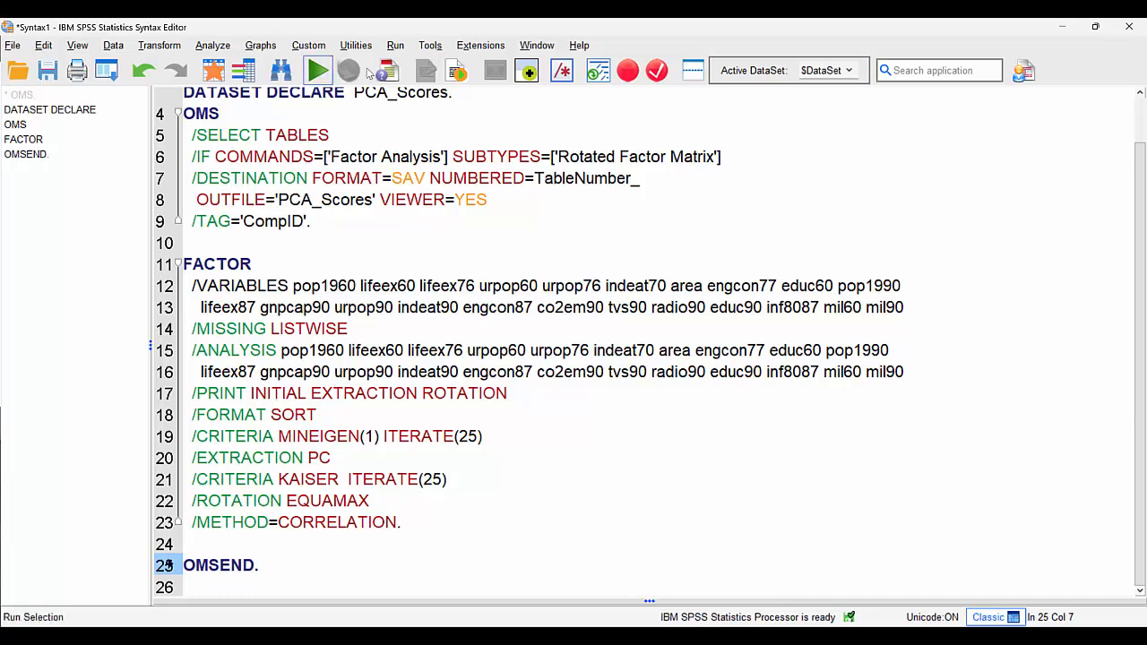
pyautogui.click(397, 46)
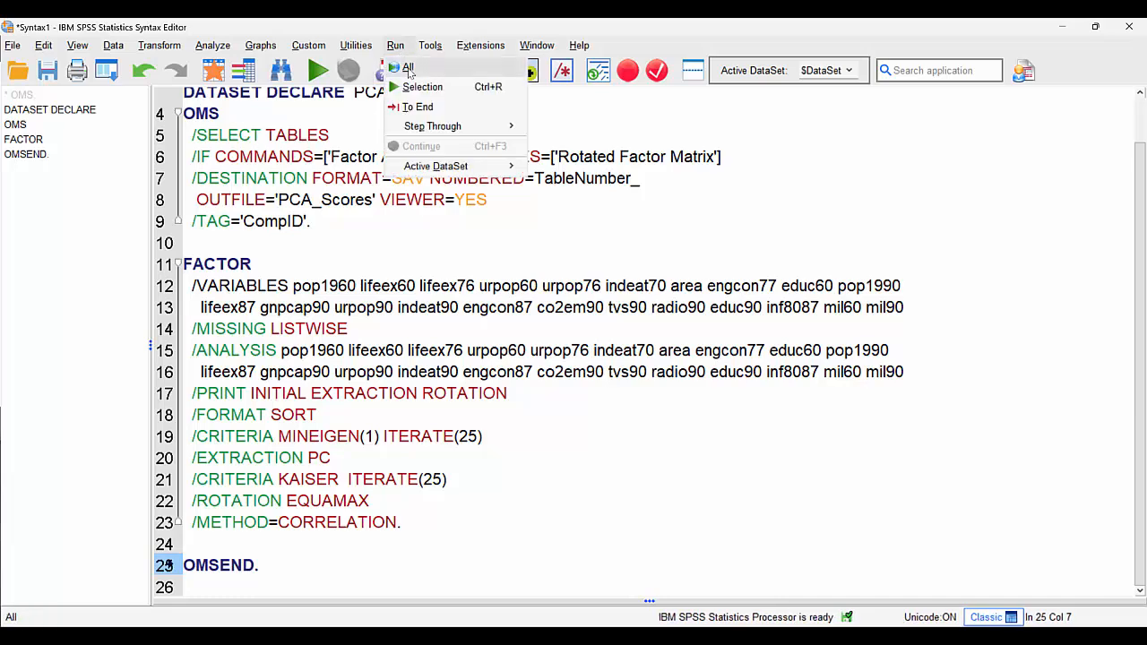
pyautogui.click(408, 69)
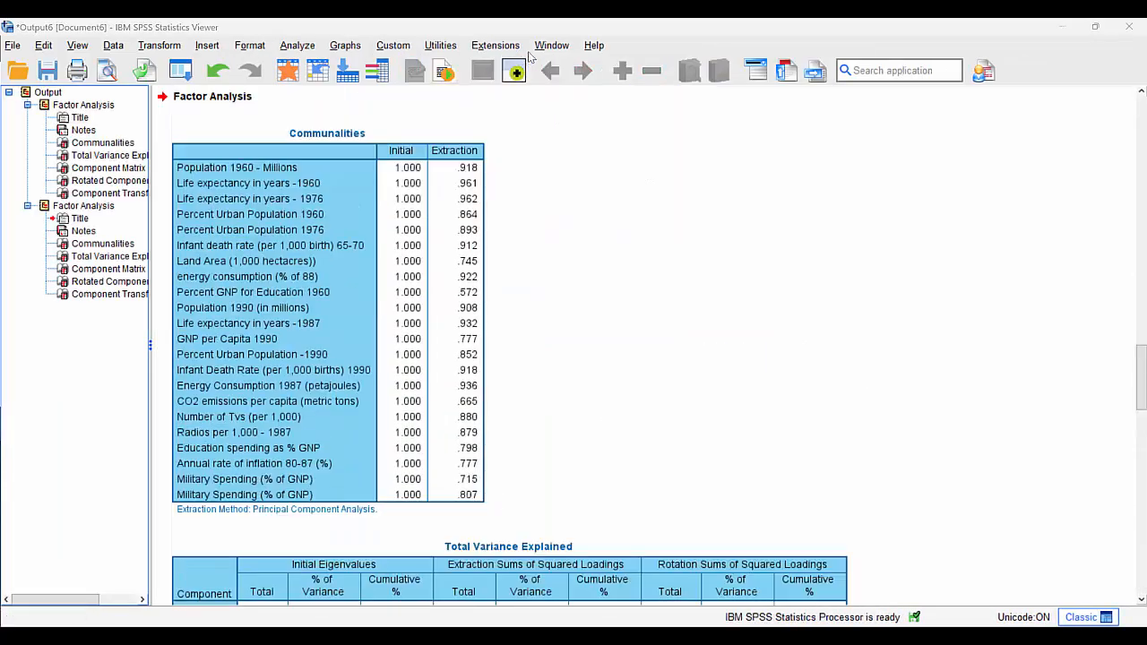
# Switch to the PCA_Scores dataset and examine its loading columns @1 through @6.
pyautogui.click(542, 48)
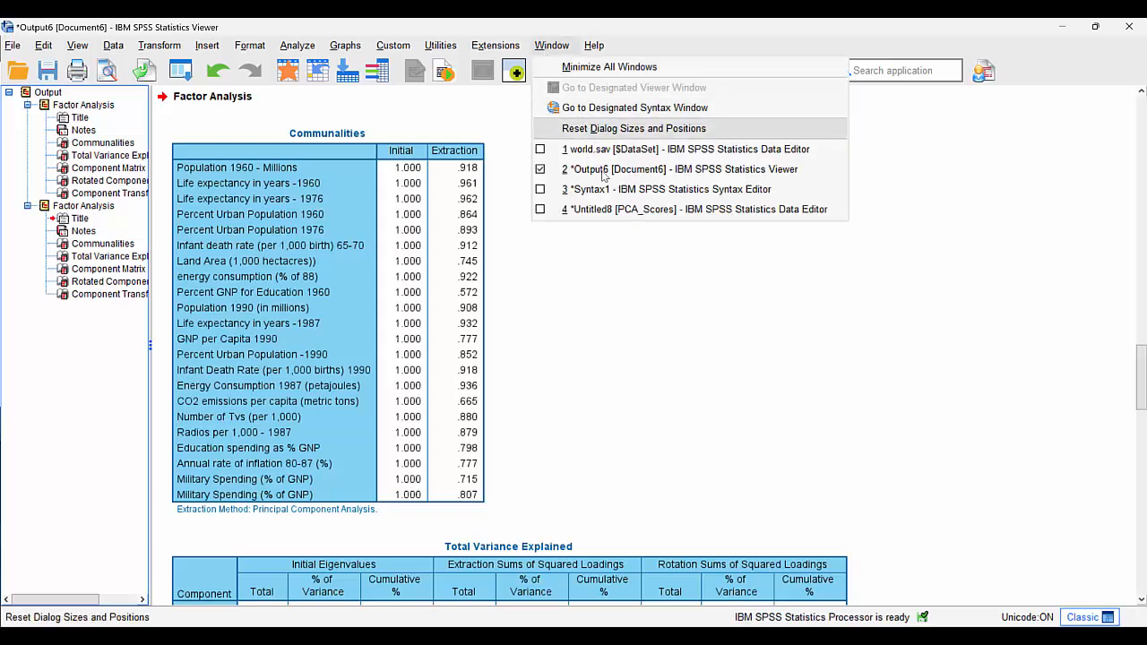
pyautogui.click(650, 211)
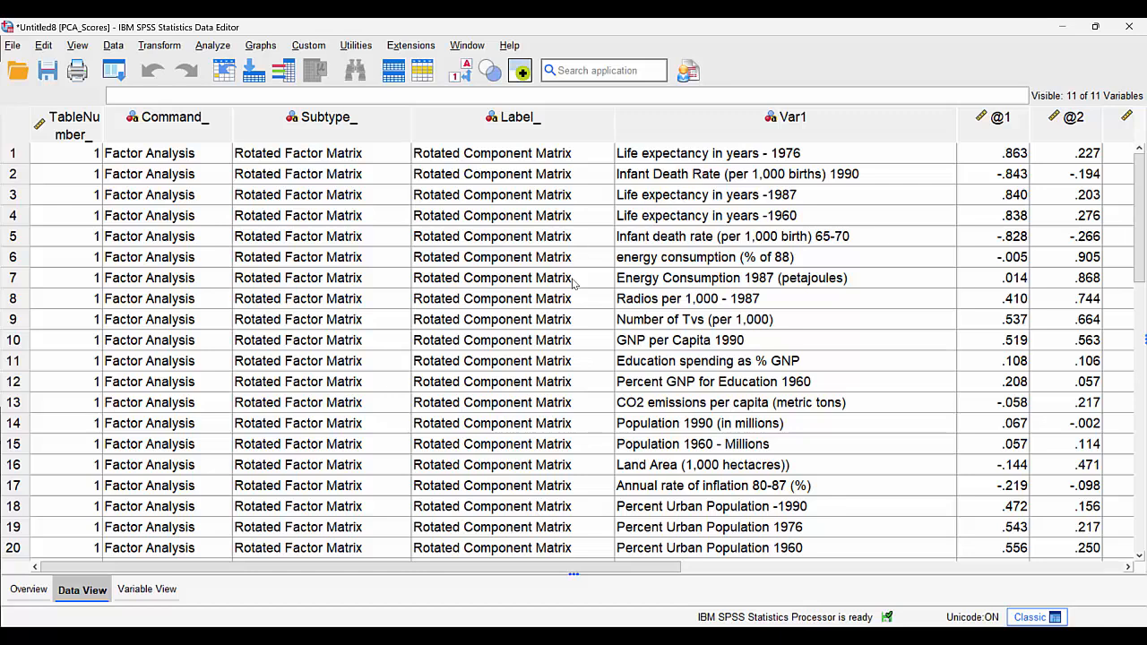
pyautogui.moveTo(606, 565); pyautogui.dragTo(951, 565)
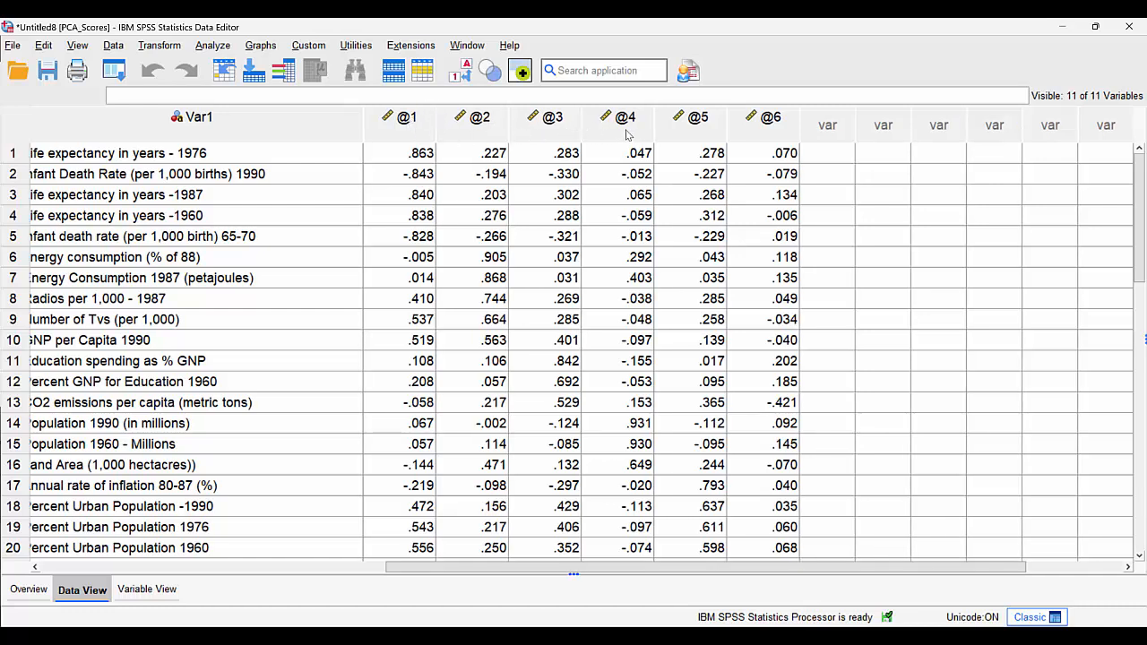
pyautogui.moveTo(777, 136)
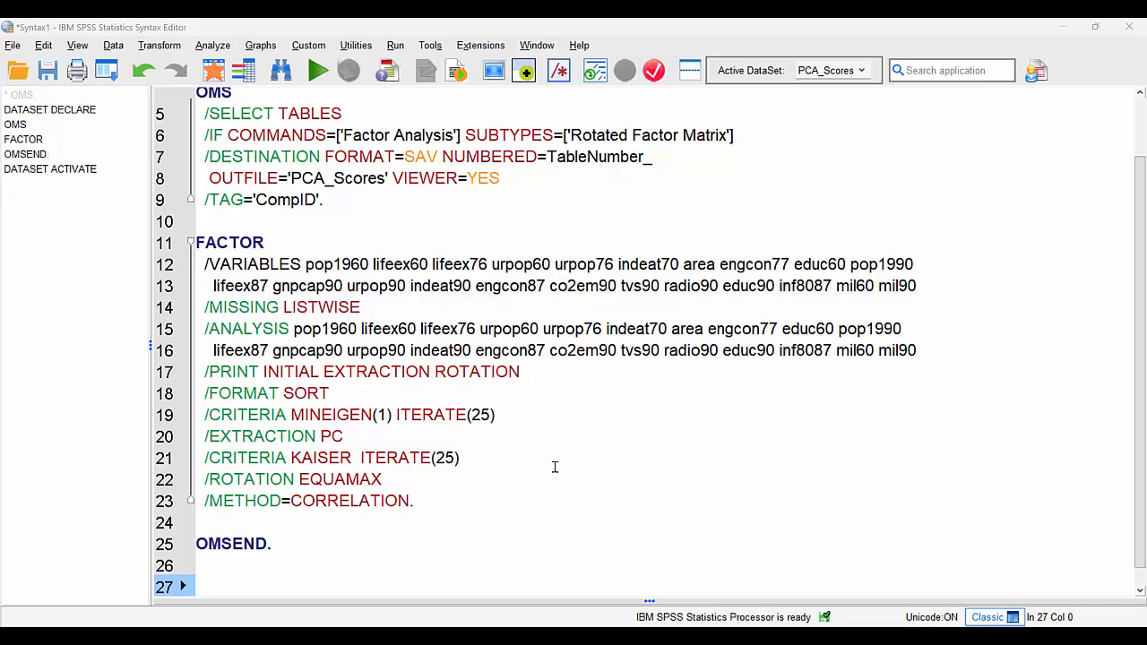
# Add the command DATASET ACTIVATE PCA_Scores. below OMSEND in the syntax file.
pyautogui.click(326, 566)
pyautogui.press('Return')
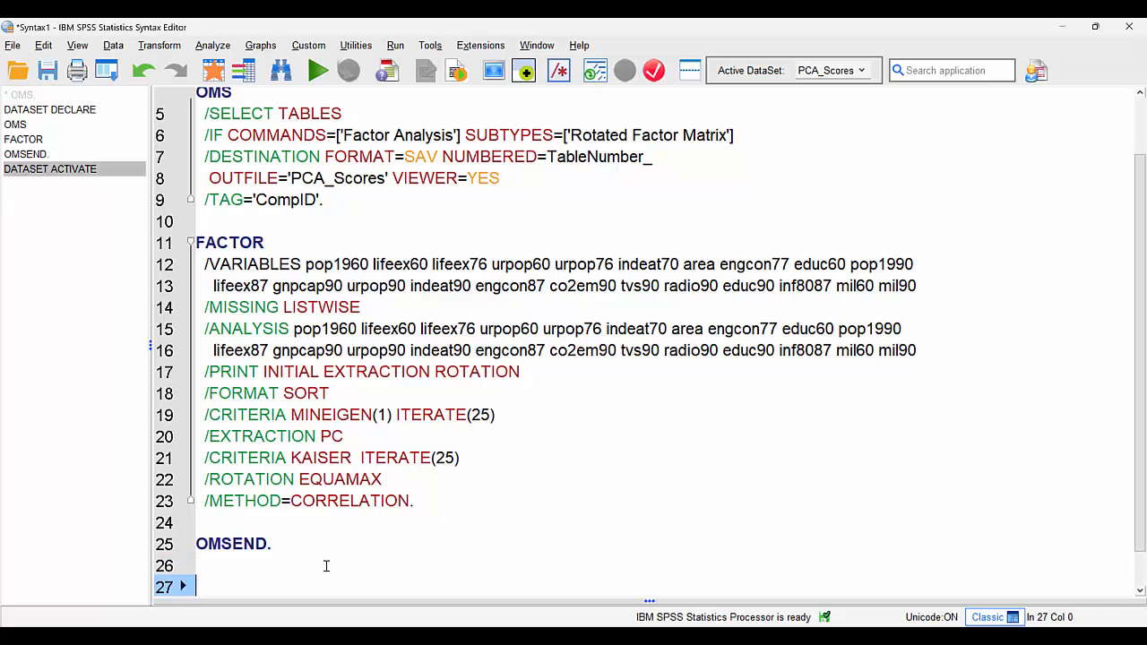
pyautogui.write('DAT')
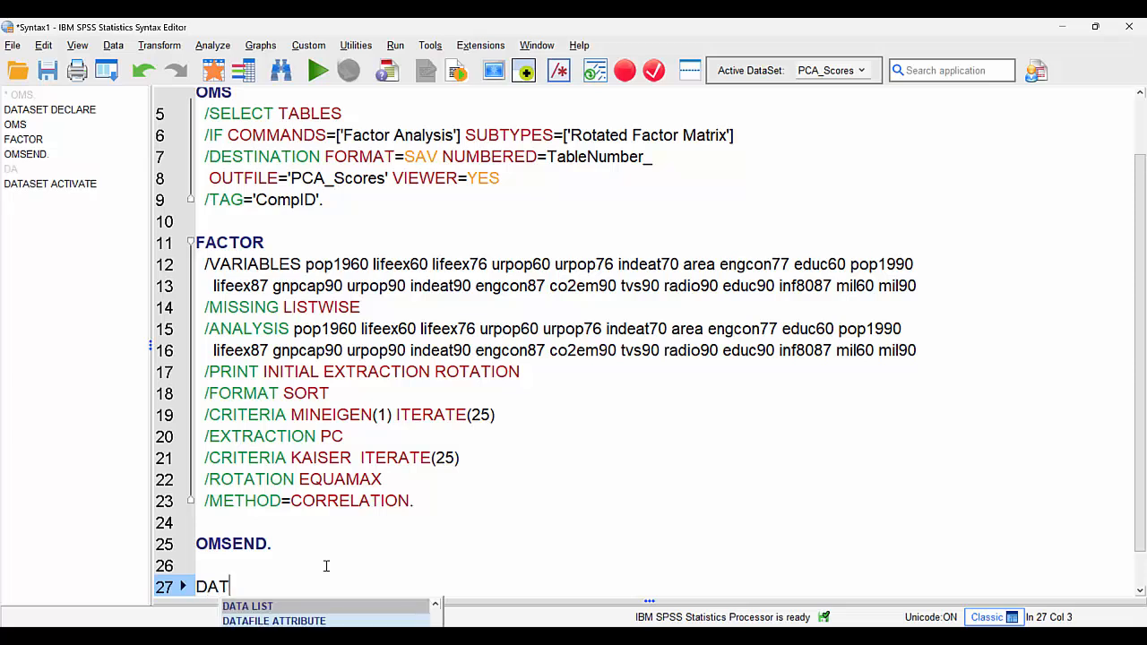
pyautogui.write('A')
pyautogui.write('SET')
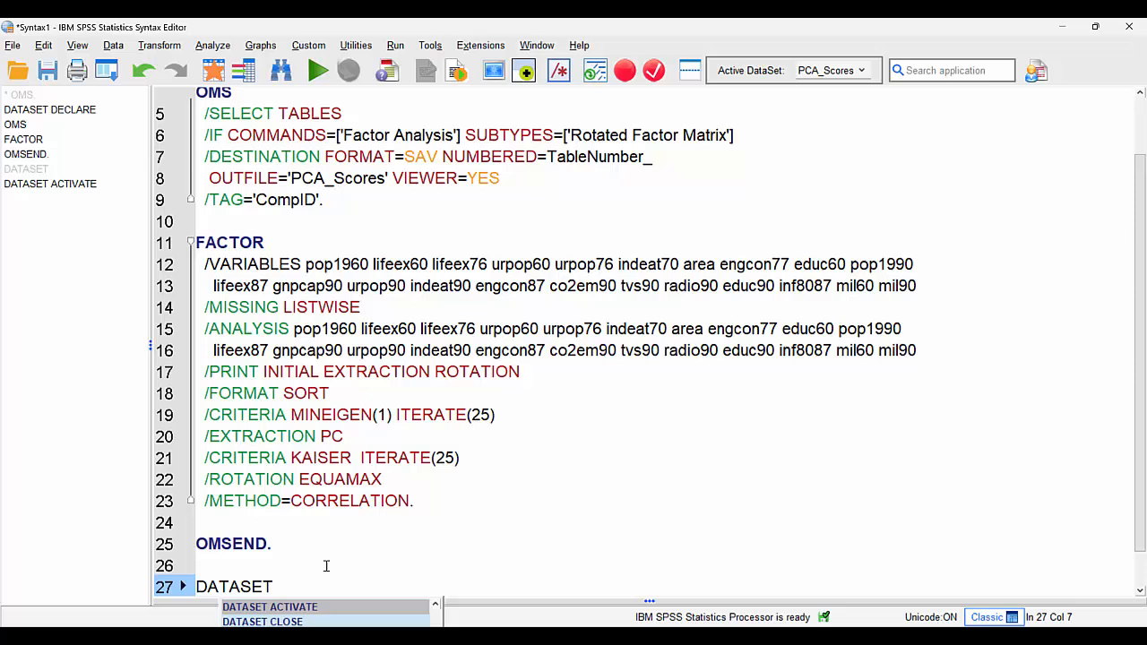
pyautogui.press('Return')
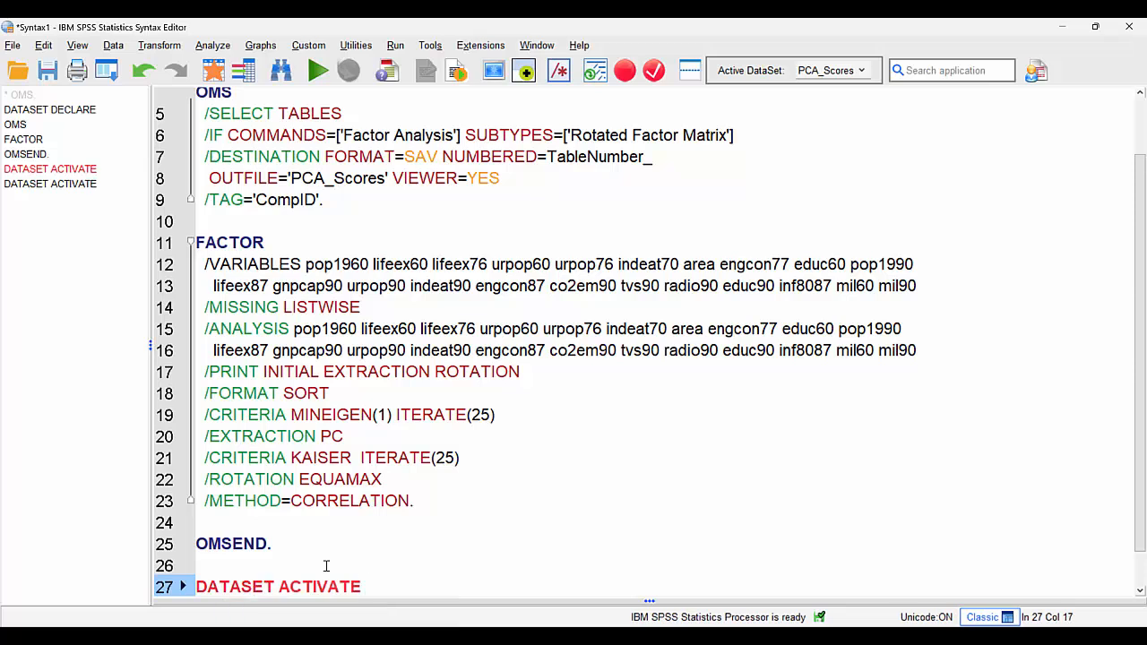
pyautogui.write('PCA_Scores.')
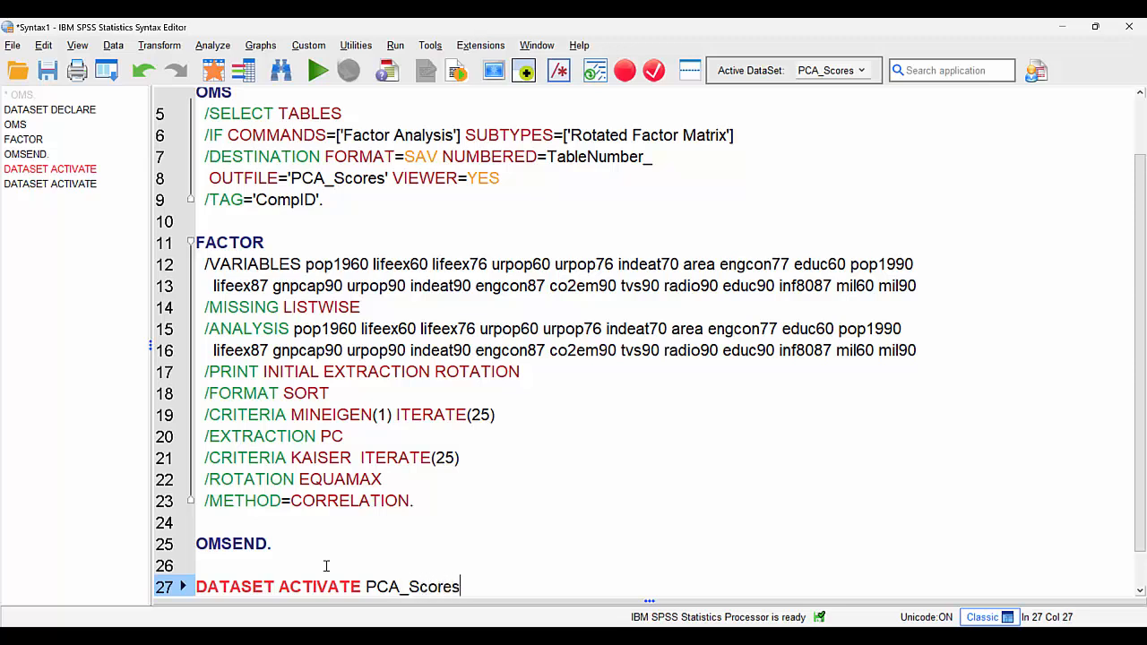
pyautogui.press('Return')
pyautogui.press('Return')
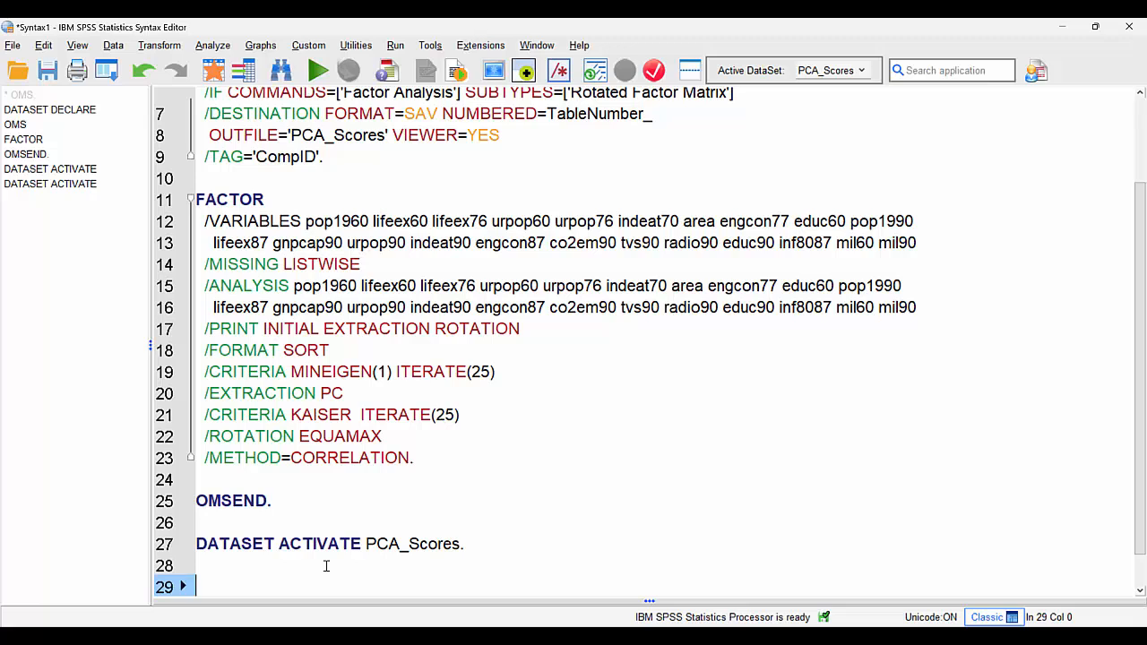
# Add a RENAME VARIABLES command changing @1 through @6 to Component_1 through Component_6, and run it together with the PCA_Scores activation command.
pyautogui.write('RENAME VARIABLES (@1 @2 @3 @4 @5 @6     = Component_1 Component_2 Component_3 Component_4 Component_5 Component_6).')
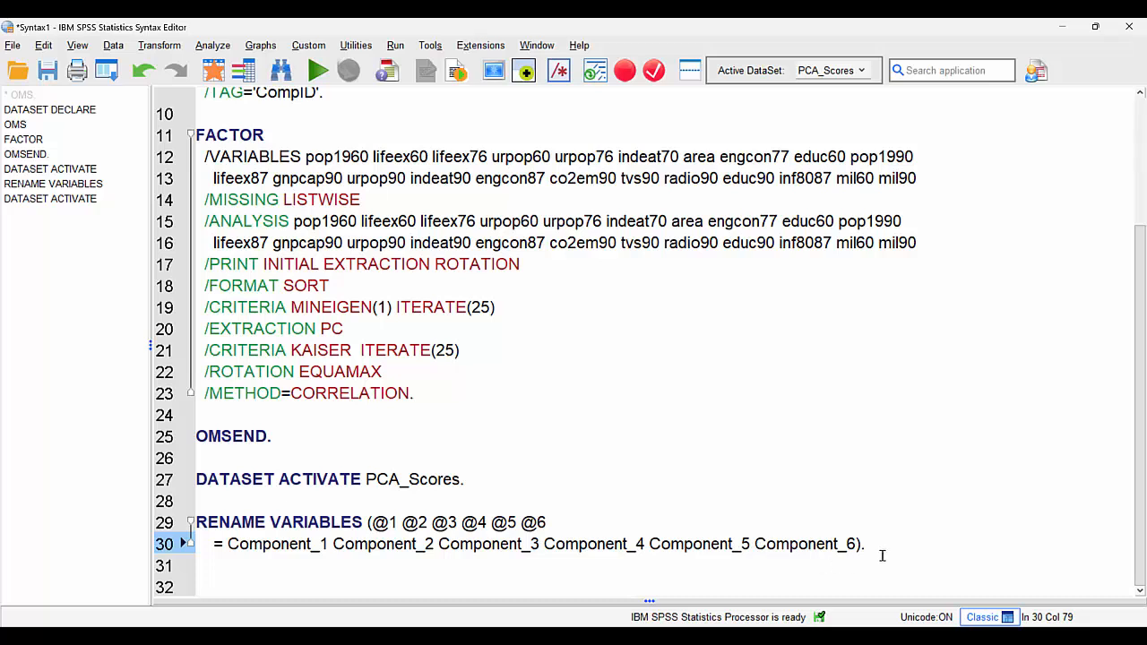
pyautogui.moveTo(375, 521); pyautogui.dragTo(193, 479)
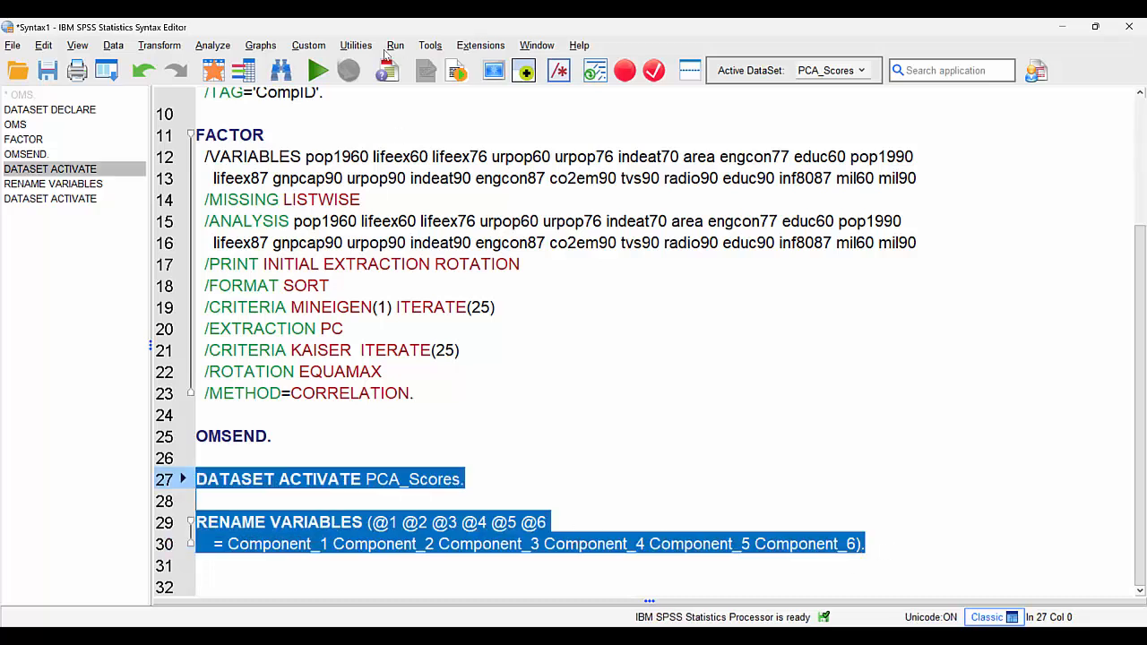
pyautogui.click(395, 45)
pyautogui.click(417, 85)
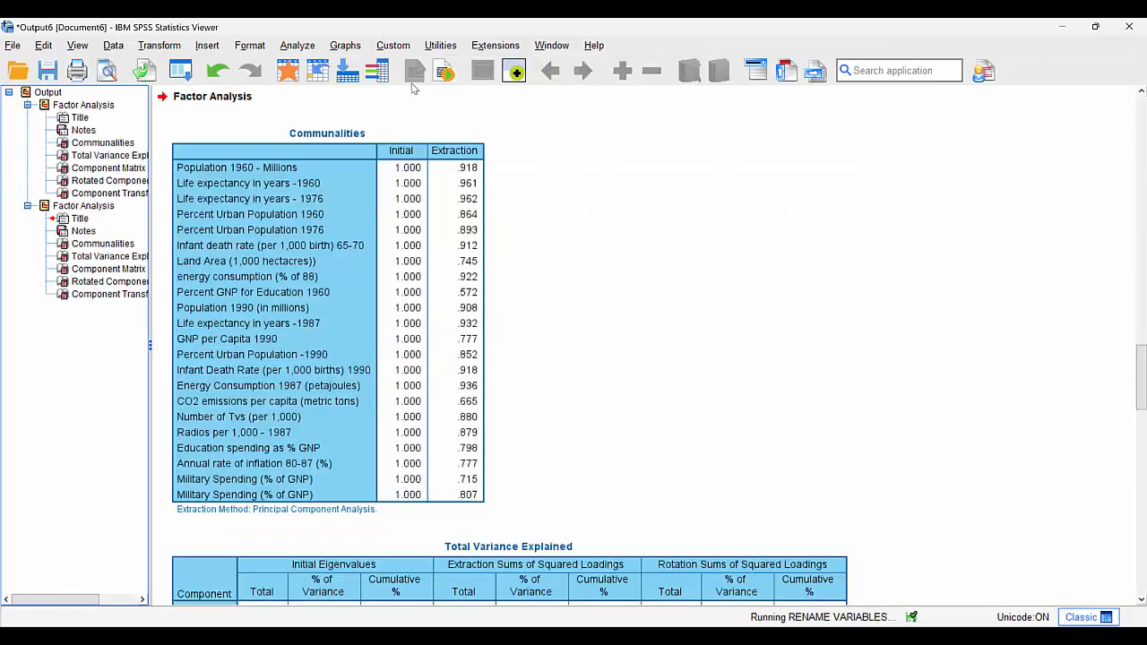
# Widen the Component_1 through Component_6 columns in the PCA_Scores data view so each name fits on one line.
pyautogui.click(295, 75)
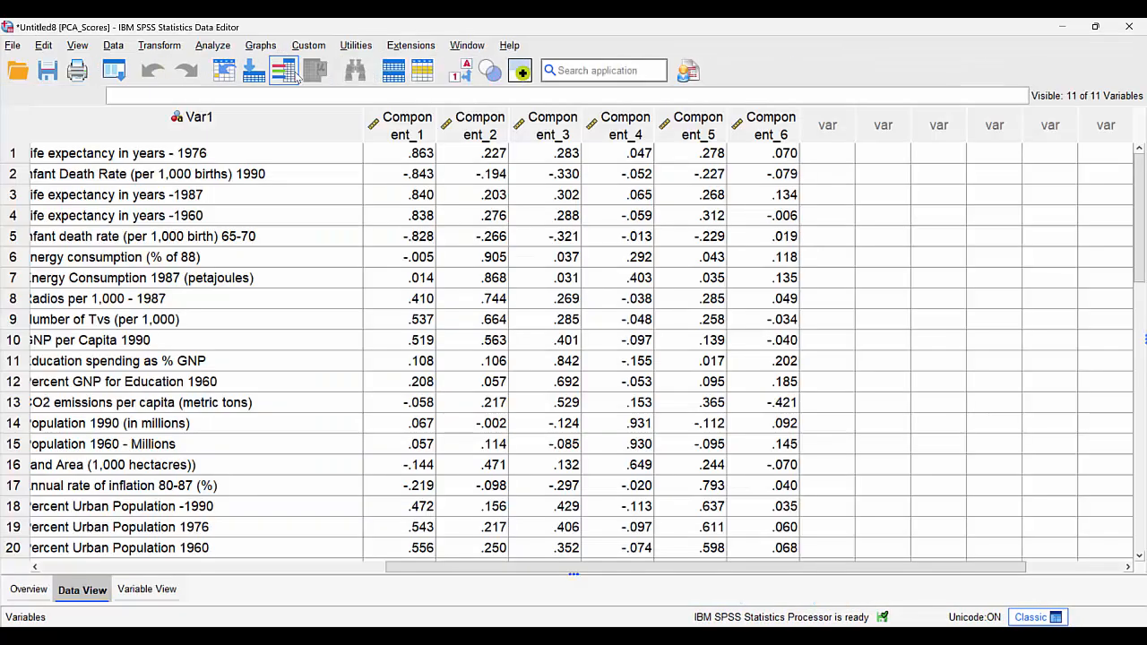
pyautogui.click(395, 133)
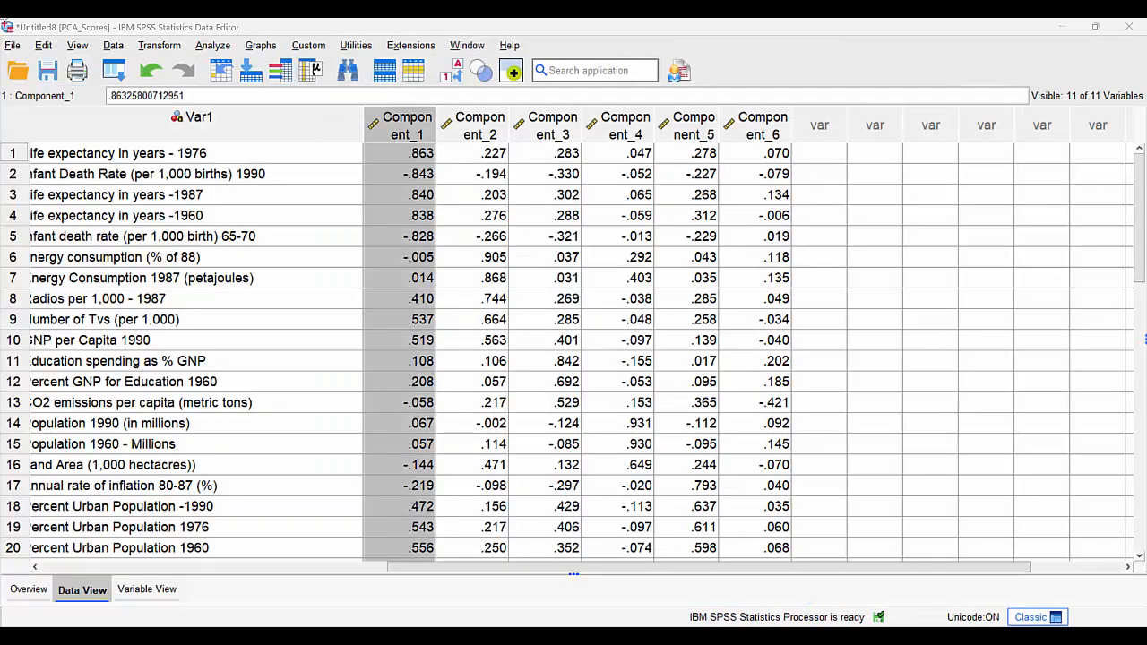
pyautogui.click(439, 126)
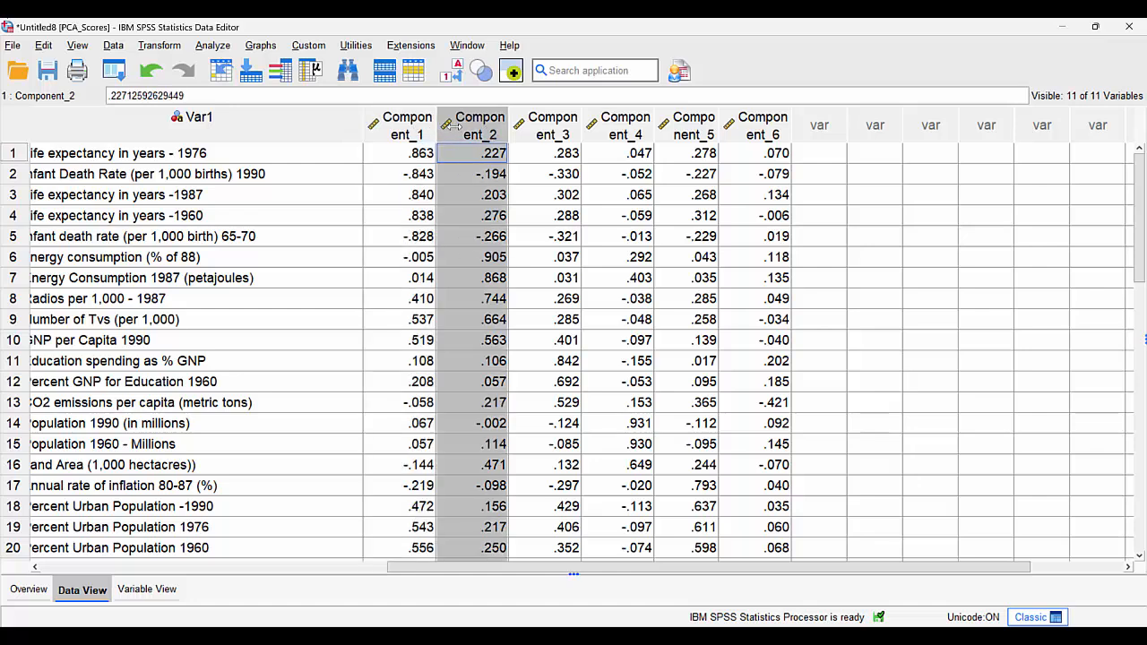
pyautogui.moveTo(435, 127); pyautogui.dragTo(485, 126)
pyautogui.moveTo(557, 130); pyautogui.dragTo(623, 130)
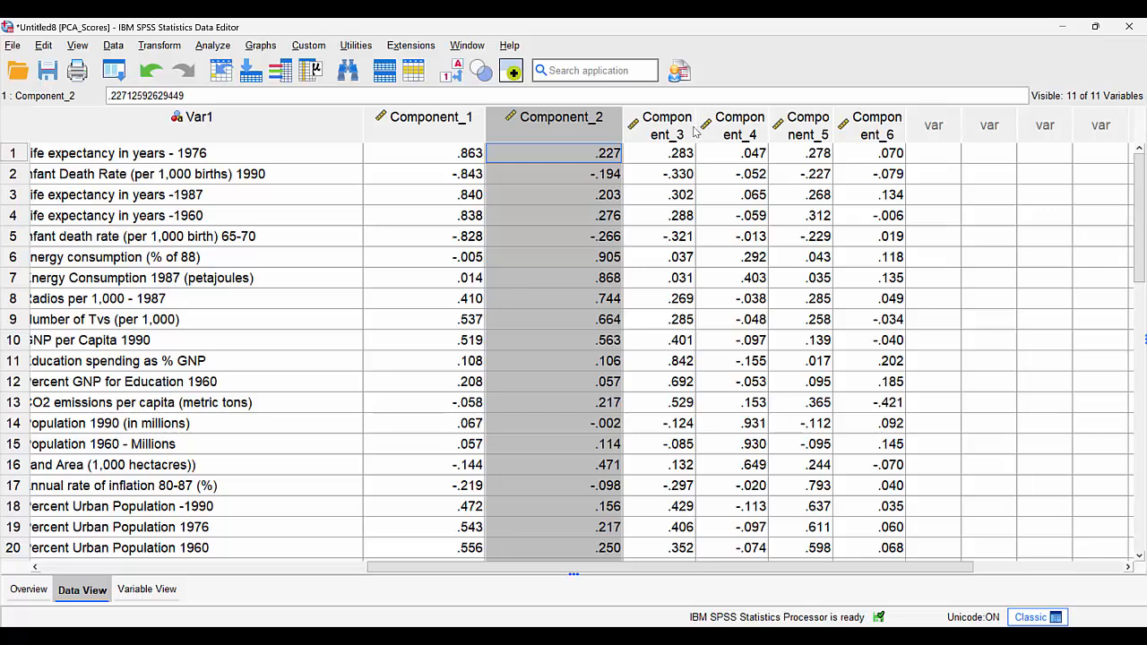
pyautogui.moveTo(695, 130); pyautogui.dragTo(736, 130)
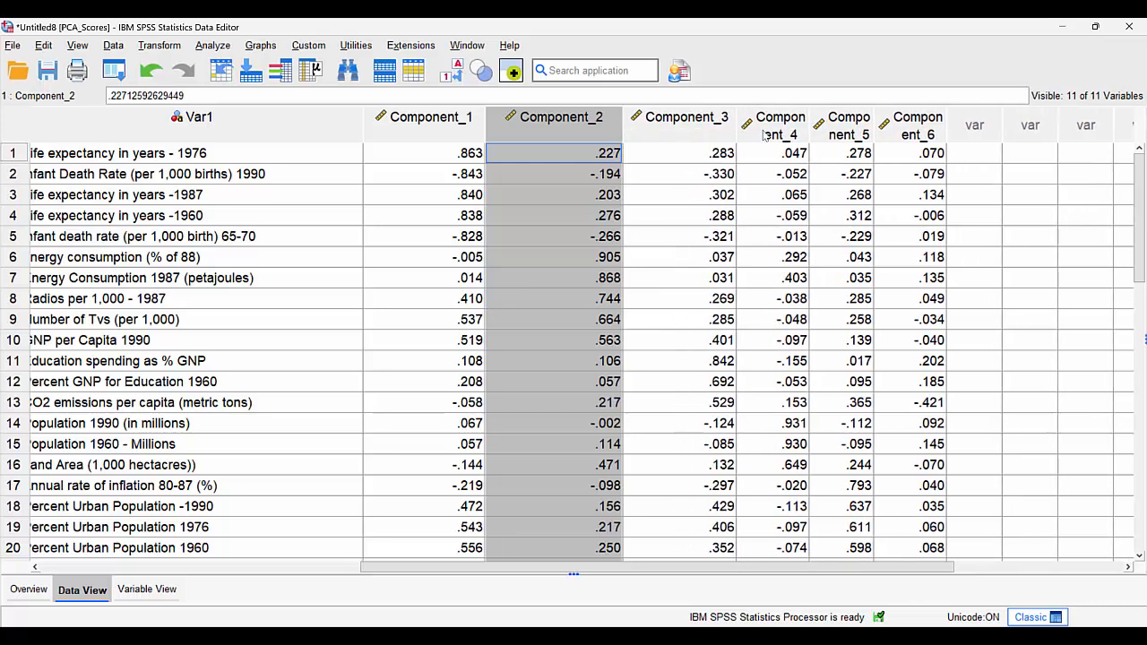
pyautogui.moveTo(808, 130); pyautogui.dragTo(980, 121)
pyautogui.moveTo(1055, 123); pyautogui.dragTo(1104, 124)
pyautogui.click(438, 158)
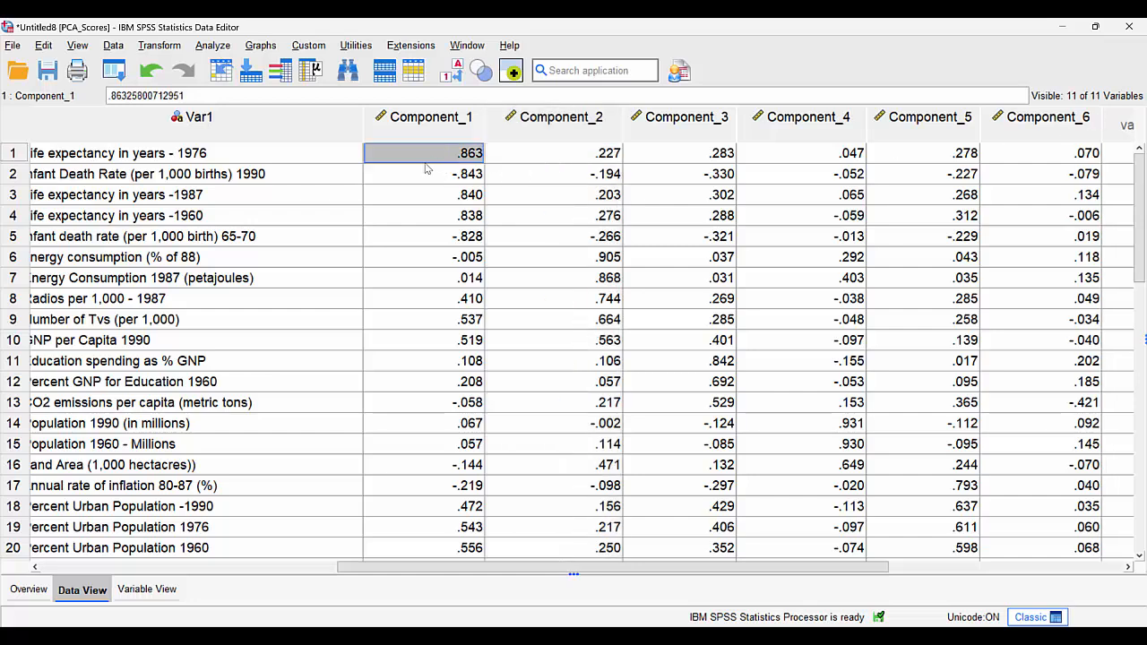
pyautogui.hotkey('ctrl', 'Down')
pyautogui.hotkey('ctrl', 'Up')
pyautogui.hotkey('ctrl', 'Left')
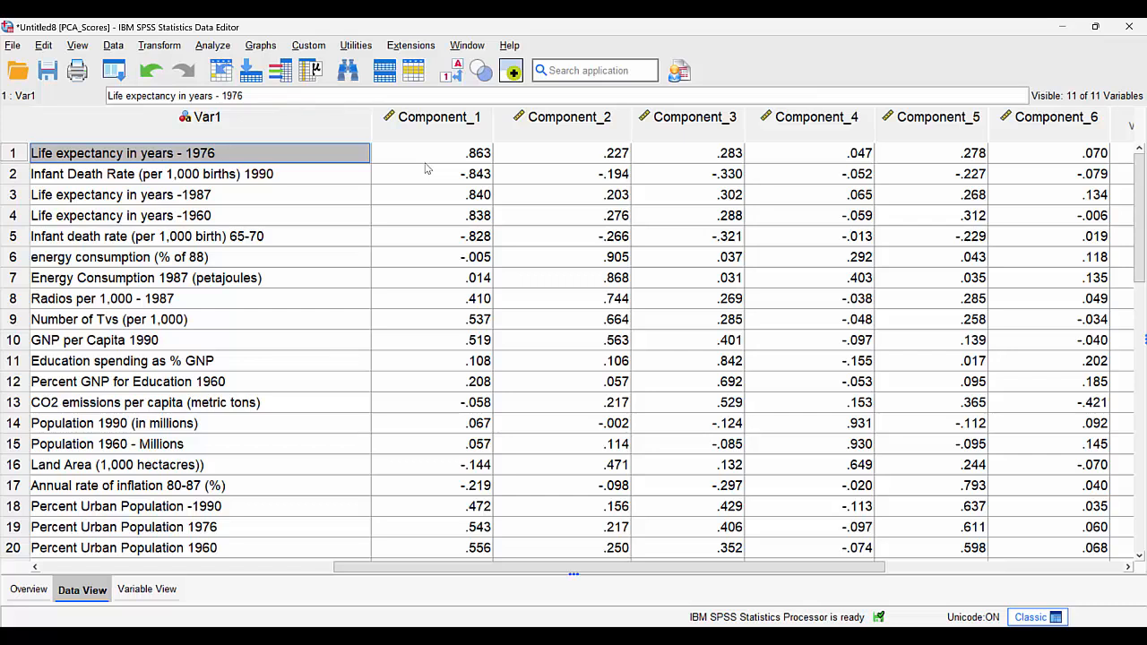
pyautogui.press('Right')
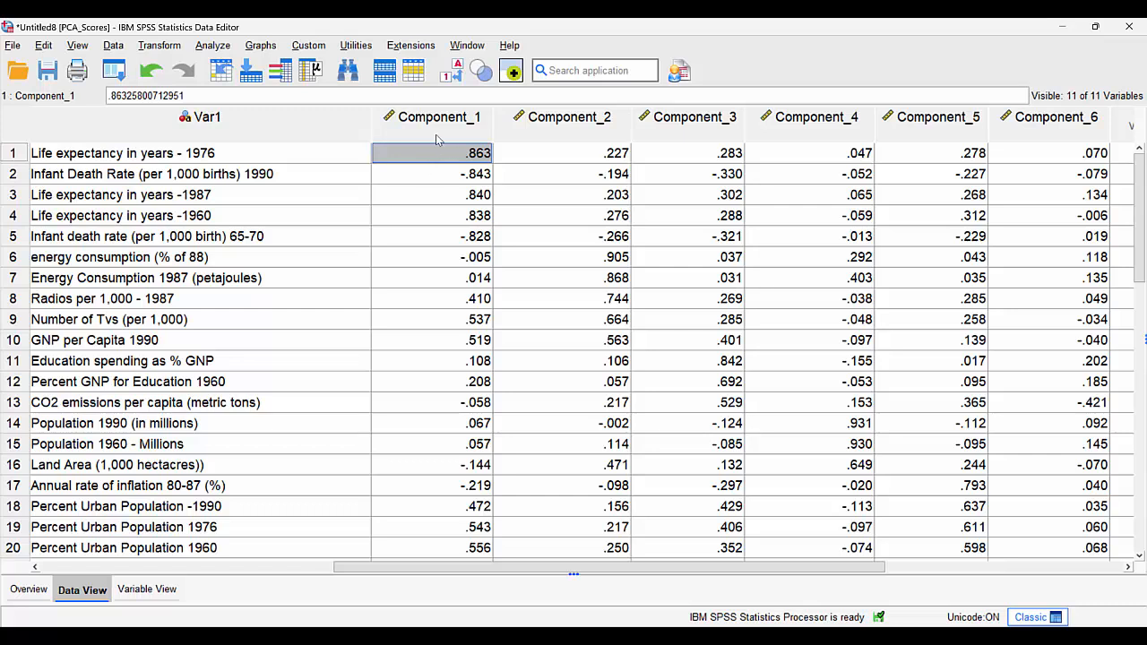
# Start defining a simple bar chart that plots values of individual cases from the PCA_Scores dataset.
pyautogui.click(260, 46)
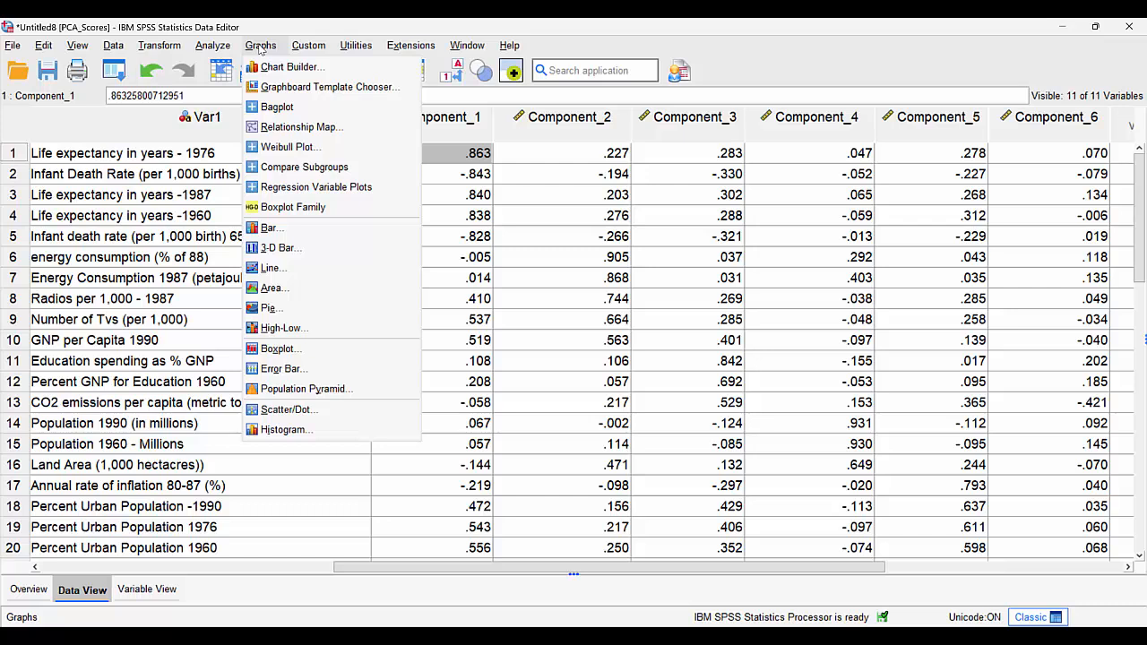
pyautogui.click(269, 229)
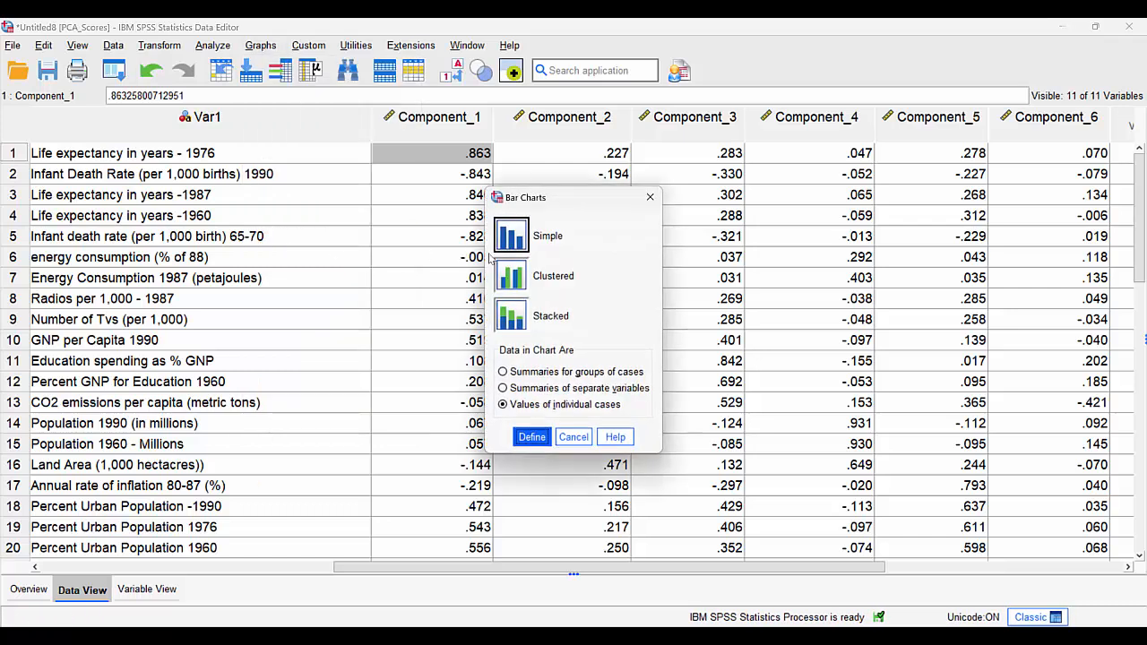
pyautogui.click(537, 408)
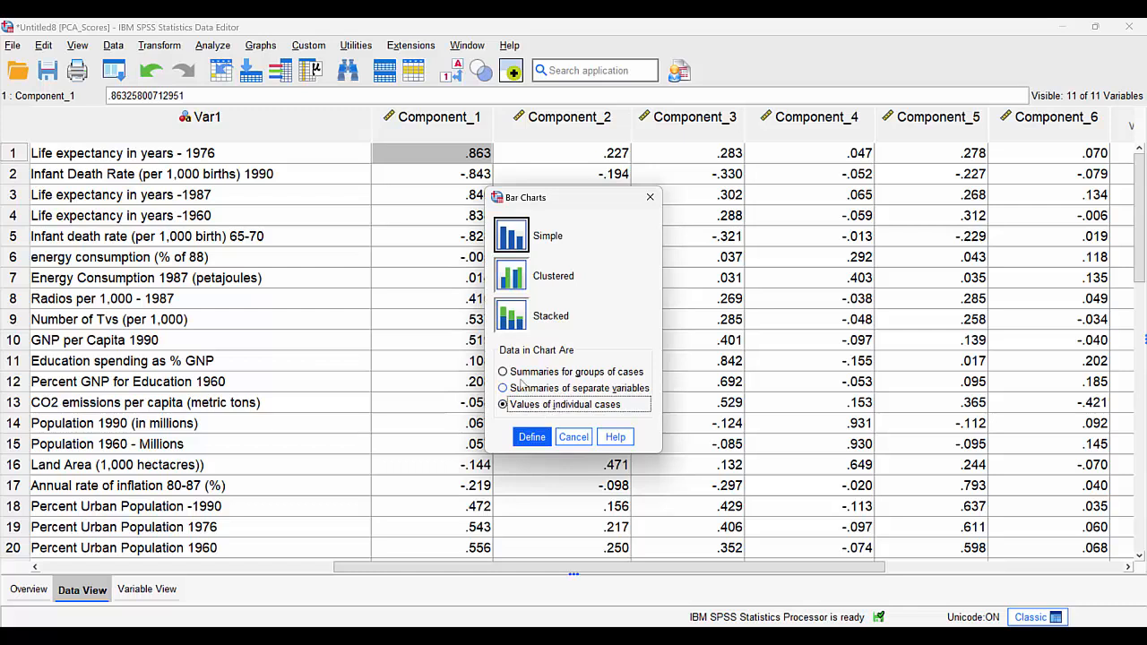
pyautogui.click(513, 372)
pyautogui.click(521, 387)
pyautogui.click(519, 408)
pyautogui.click(520, 372)
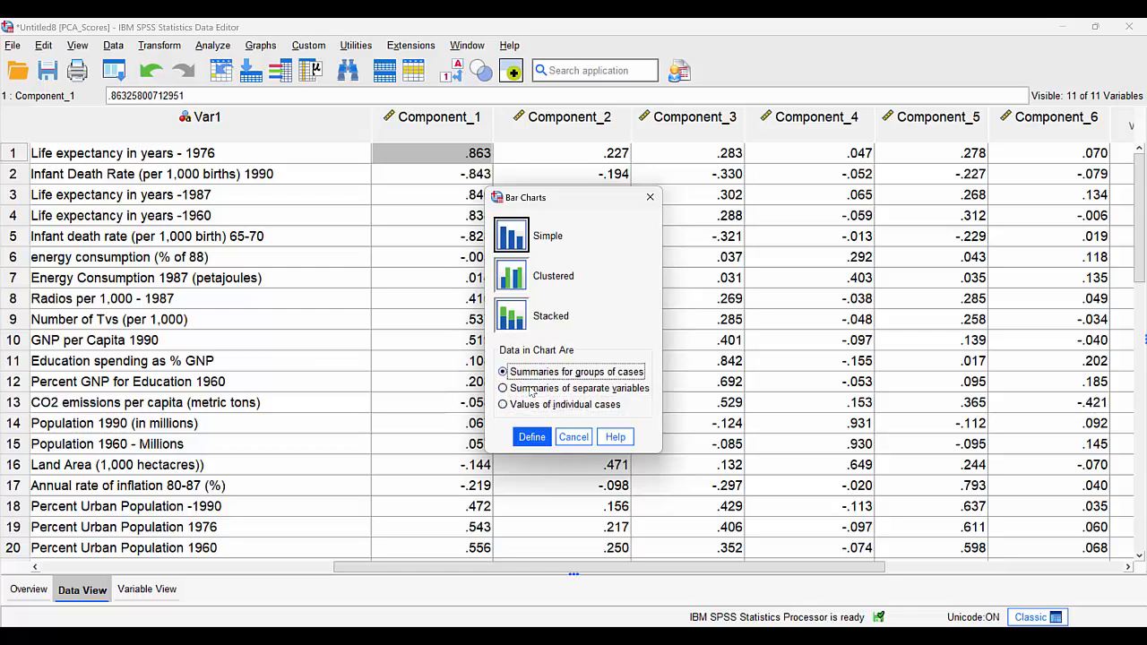
pyautogui.click(530, 389)
pyautogui.click(522, 408)
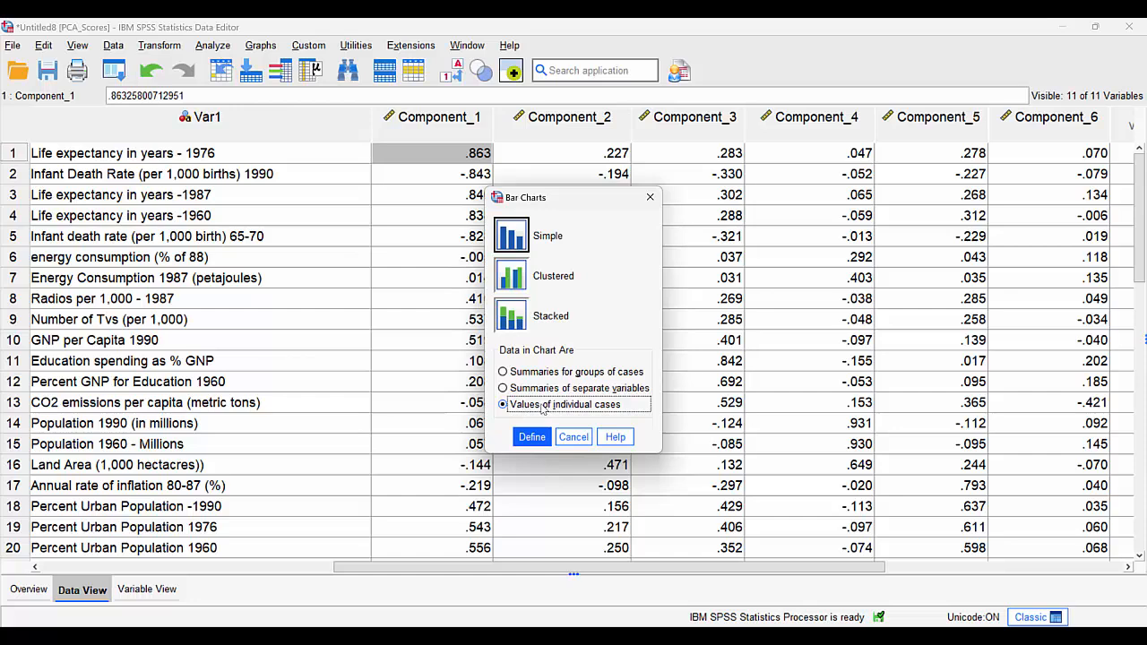
pyautogui.click(516, 238)
pyautogui.click(532, 436)
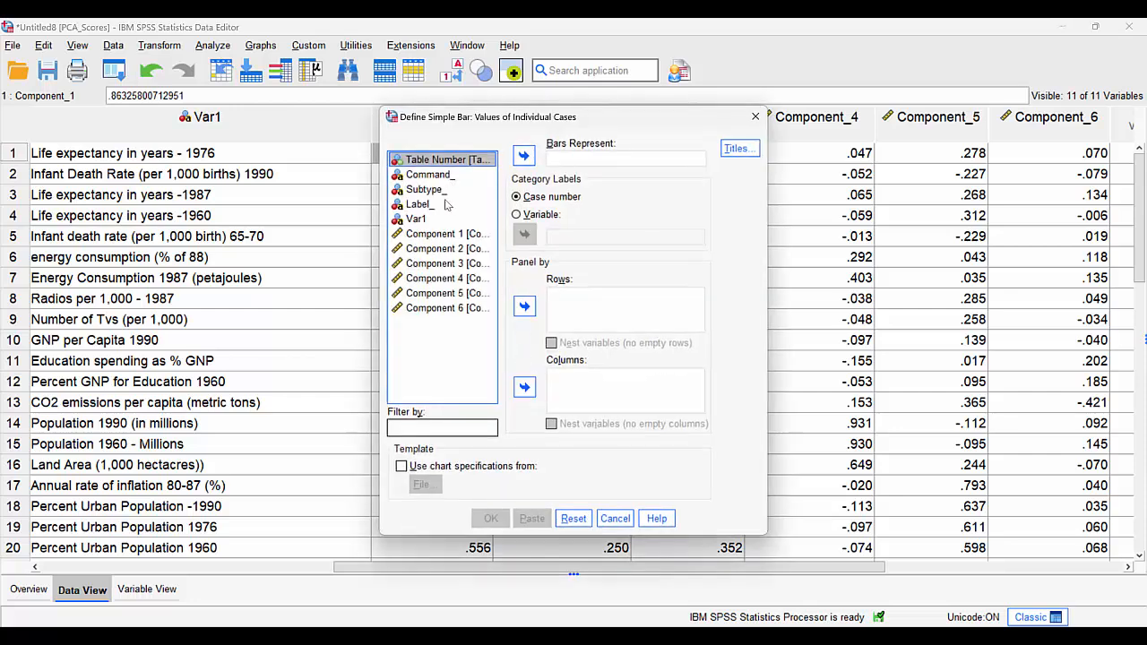
# Have the bars represent Component 1 and generate the chart with case numbers as category labels.
pyautogui.click(434, 234)
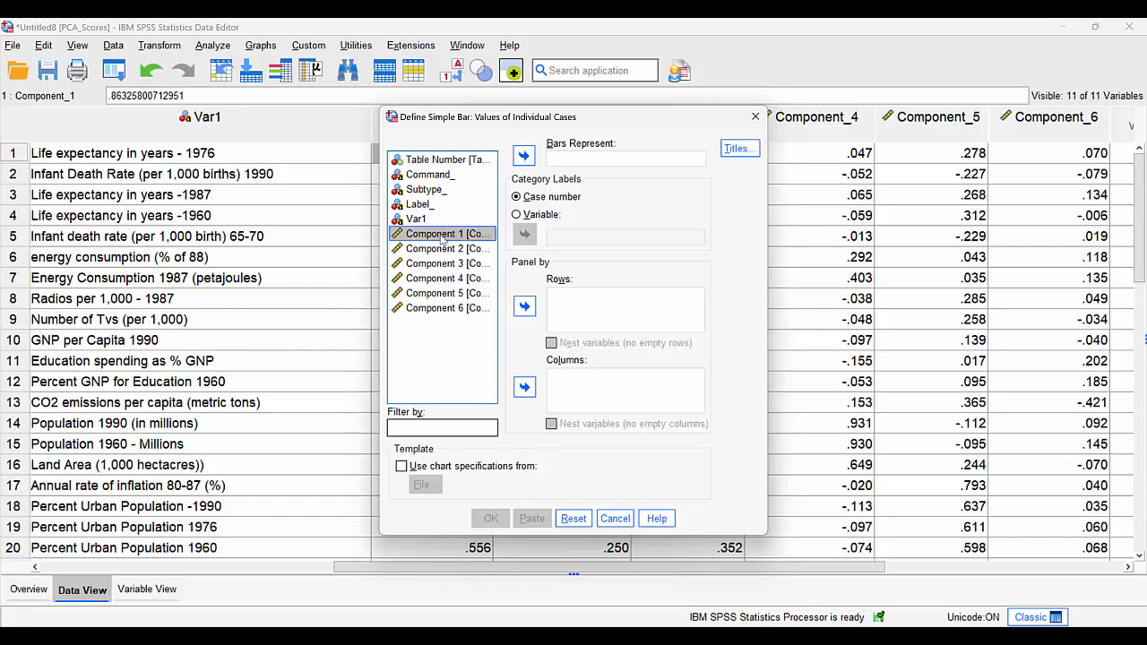
pyautogui.click(524, 156)
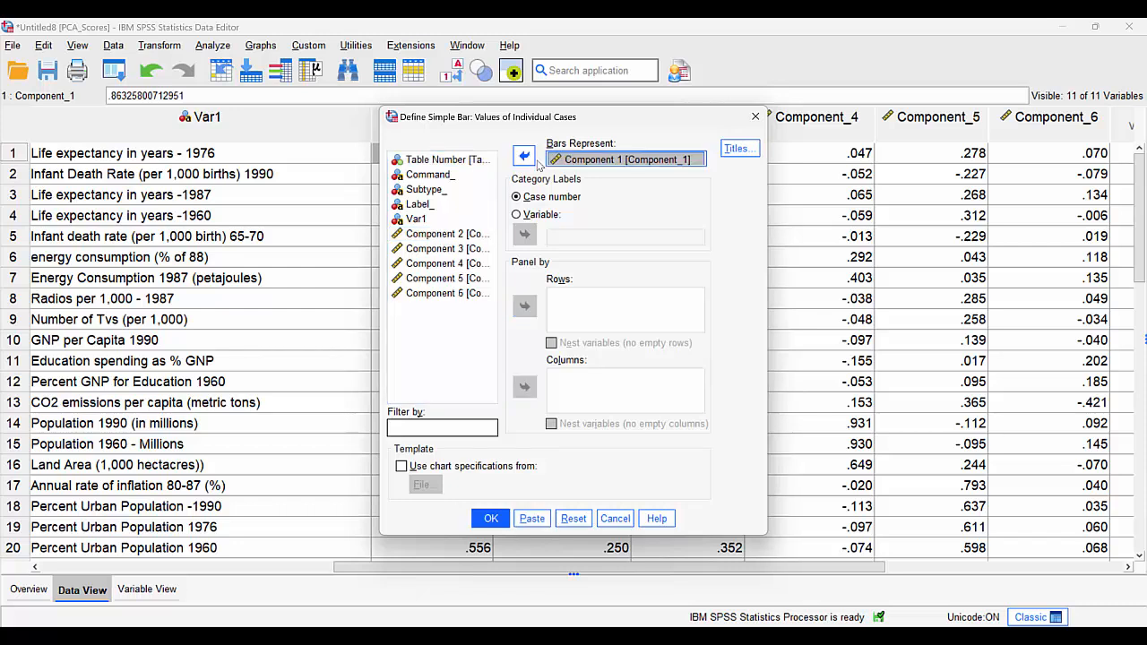
pyautogui.click(491, 517)
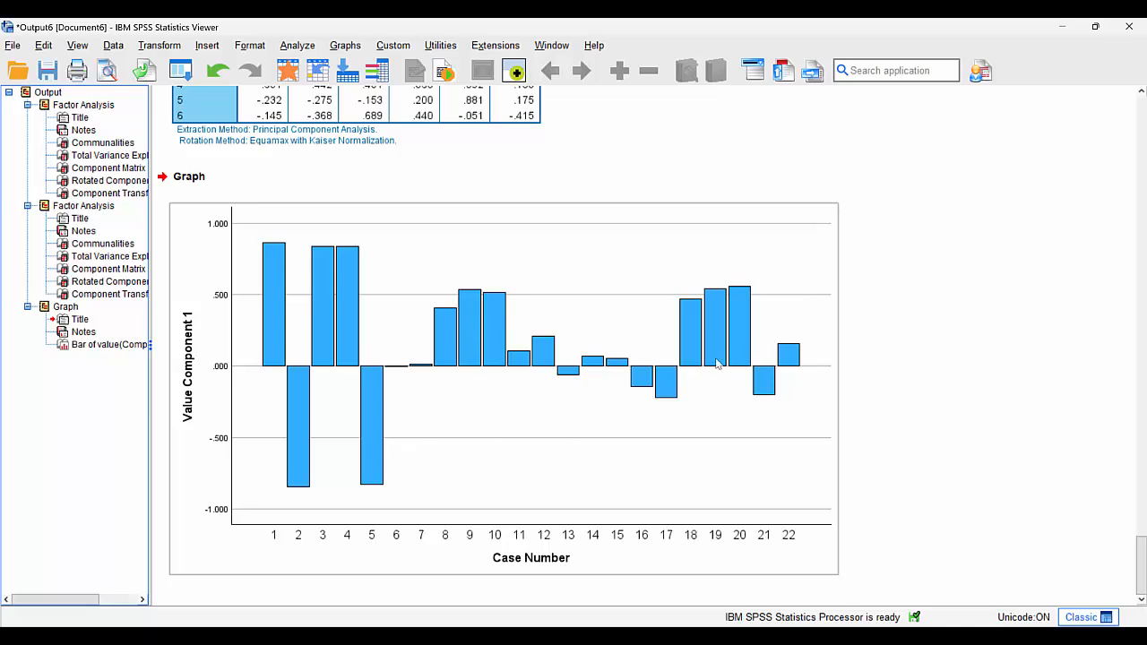
# Delete the Component 1 bar chart's Graph entry from the output and return to the PCA_Scores data.
pyautogui.click(56, 307)
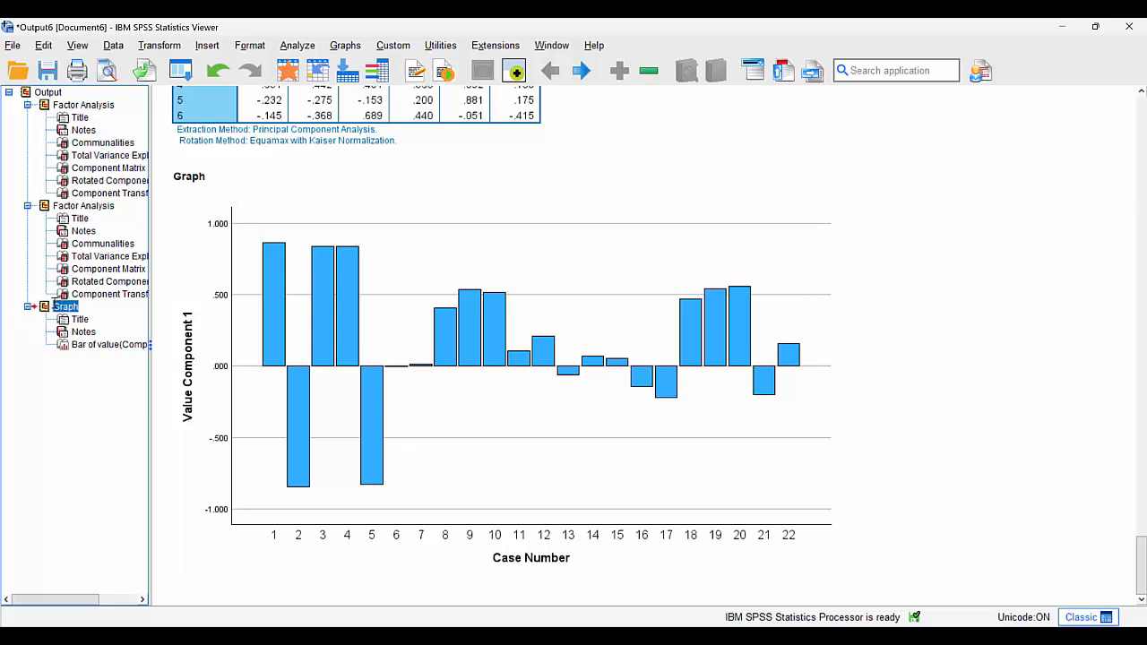
pyautogui.press('Delete')
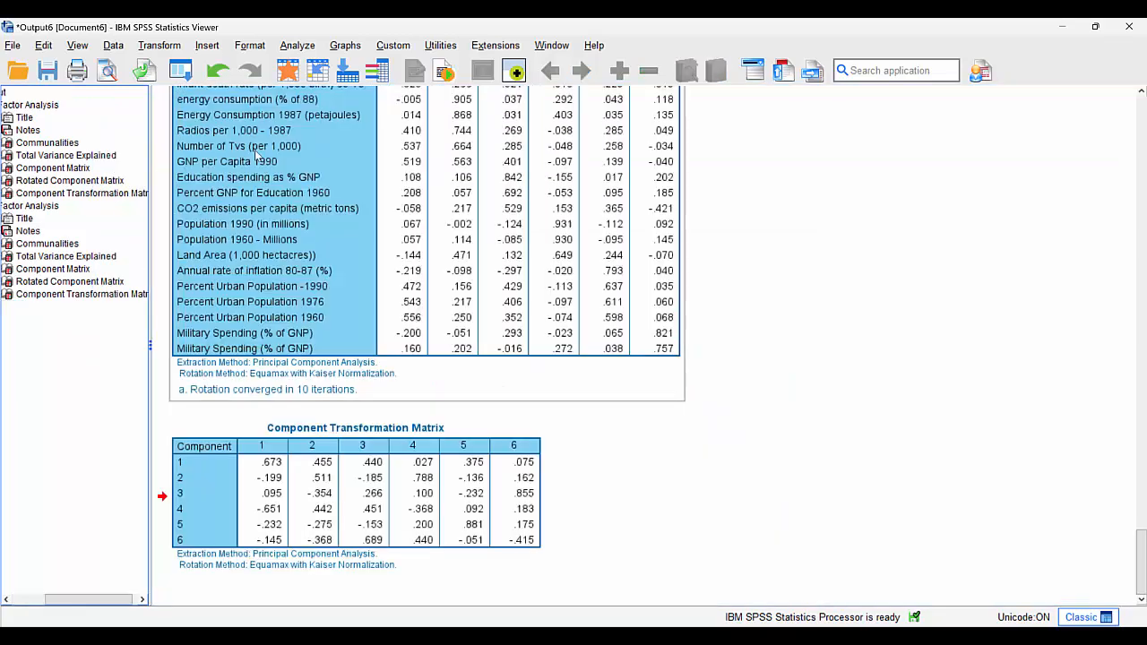
pyautogui.click(288, 71)
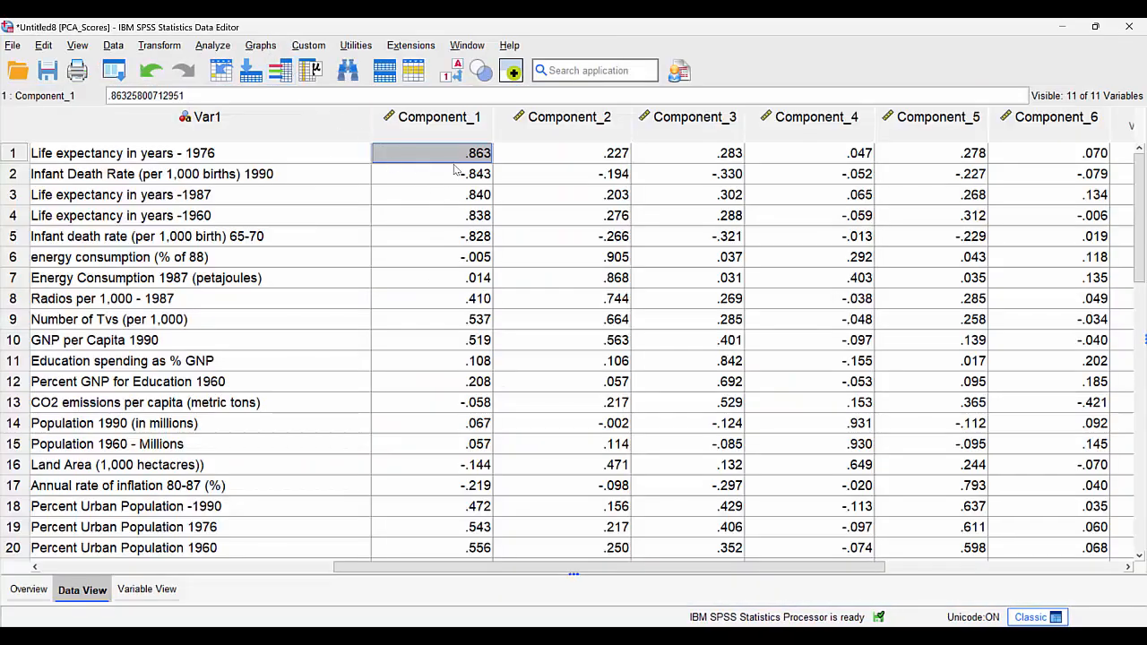
# Add the command SORT CASES BY Component_1 (D). below RENAME VARIABLES in the Syntax1 file.
pyautogui.click(469, 47)
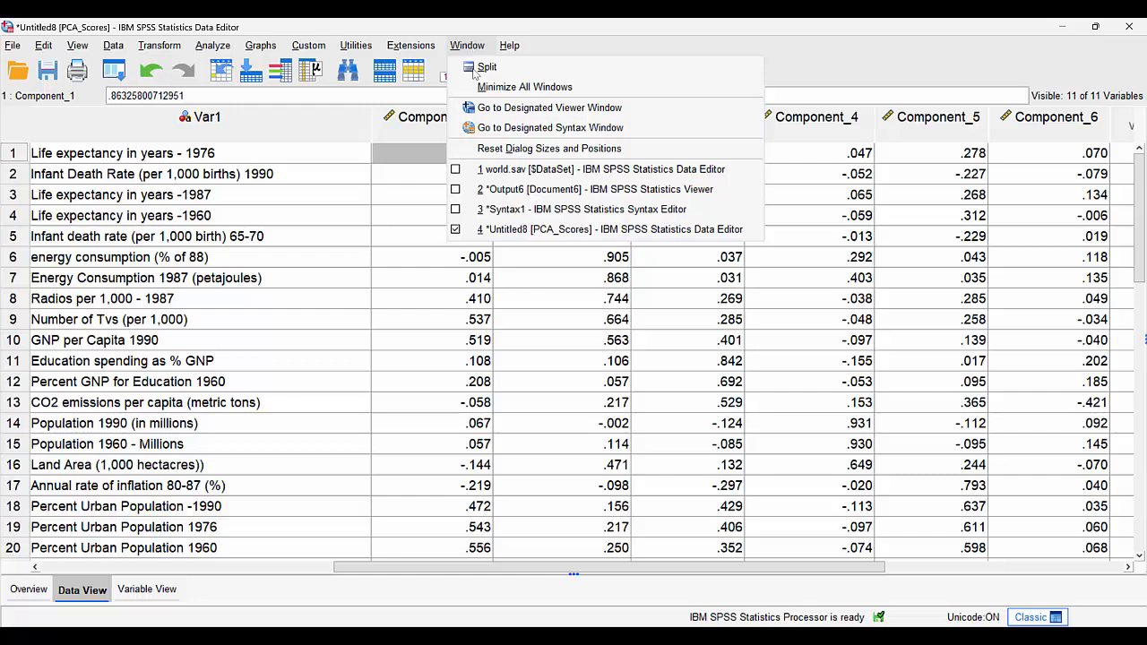
pyautogui.click(493, 210)
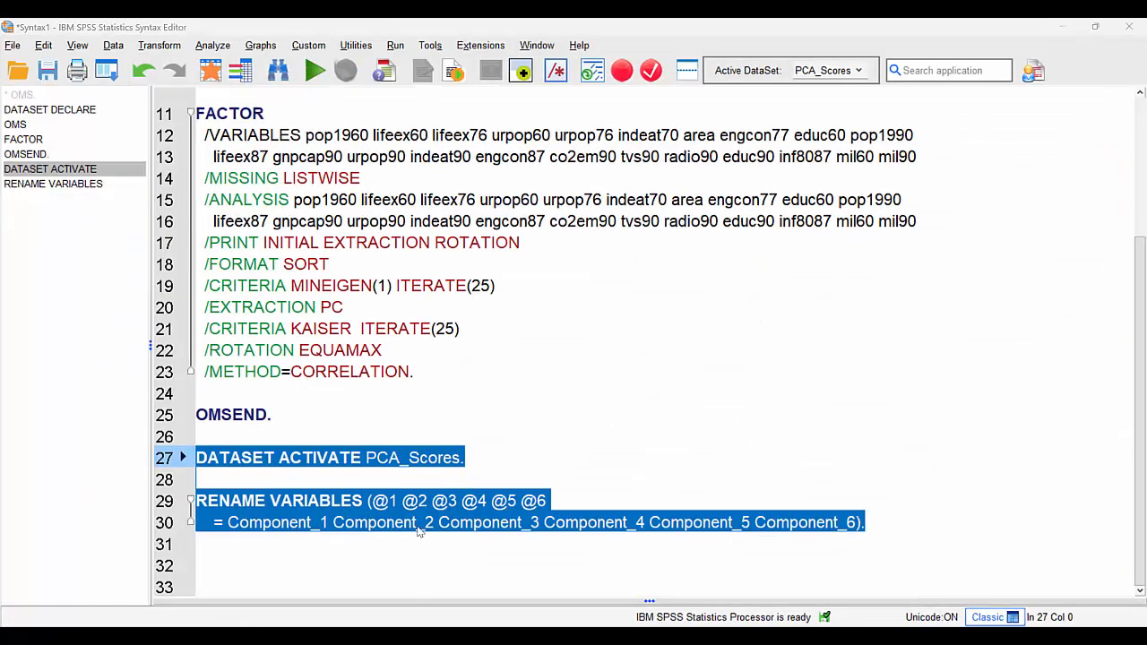
pyautogui.click(434, 550)
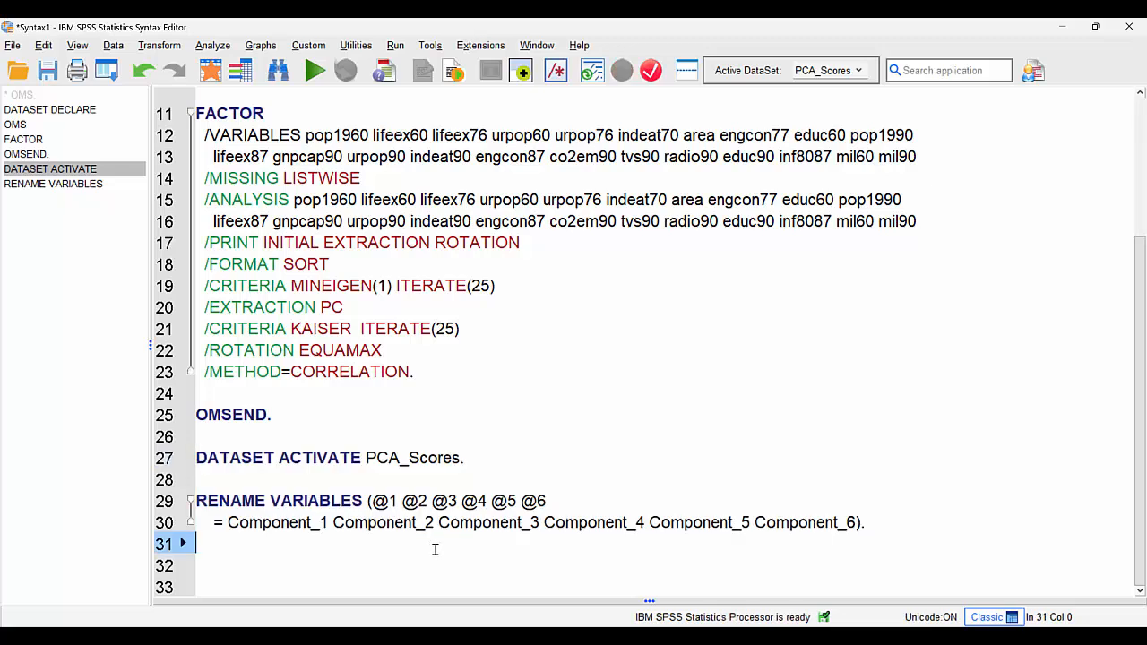
pyautogui.press('Return')
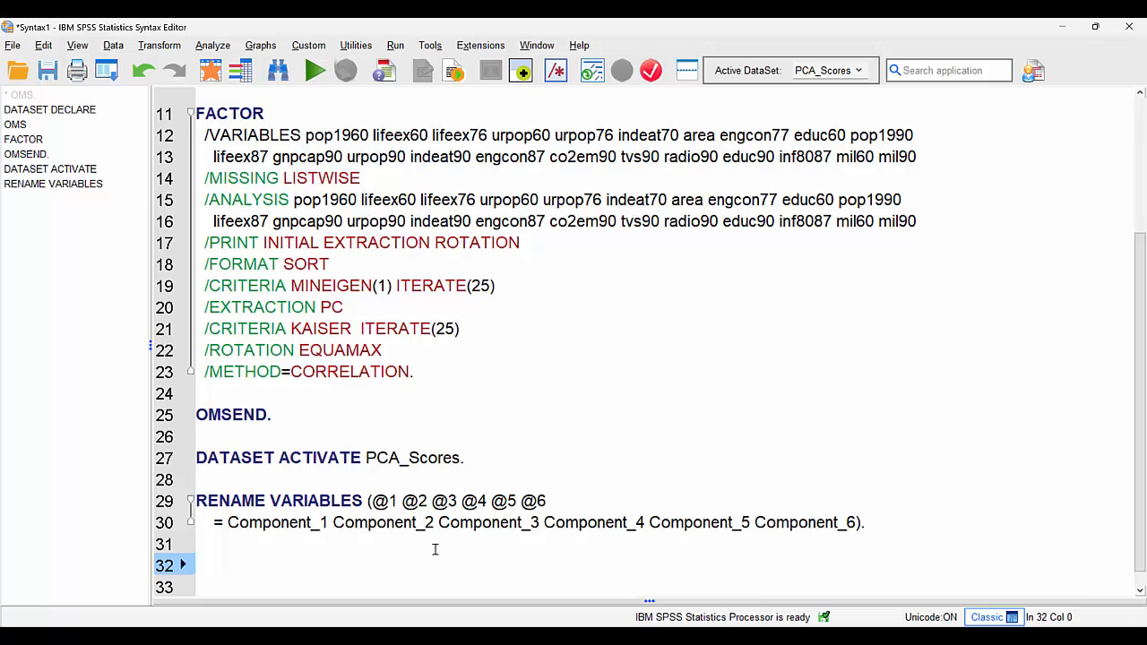
pyautogui.write('S')
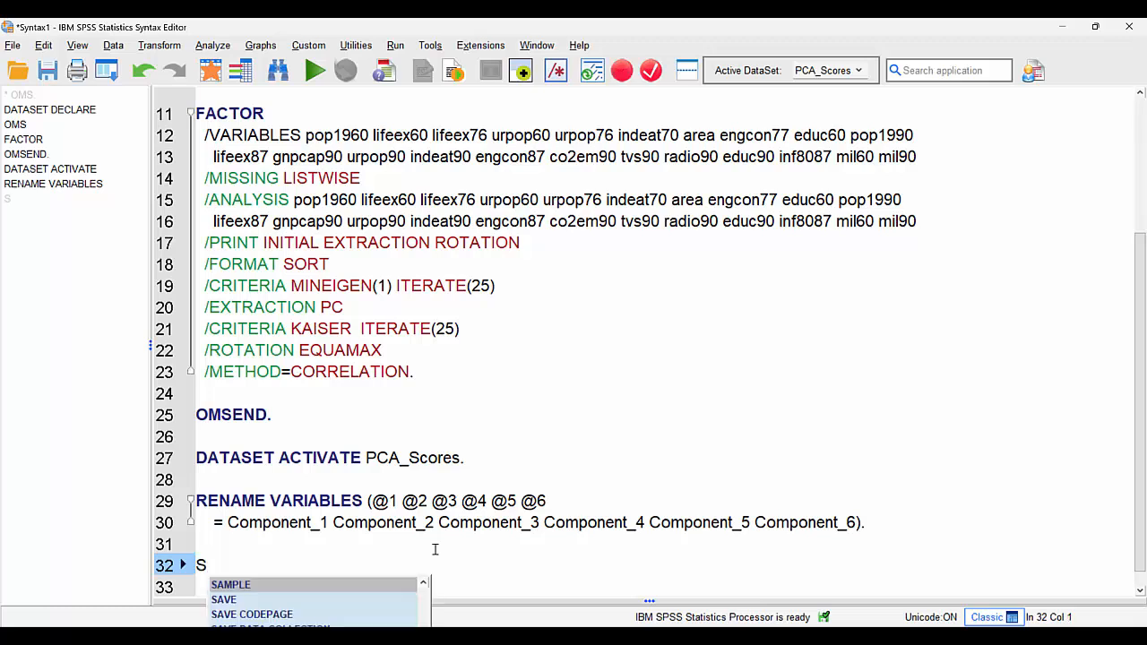
pyautogui.write('ORT CASE')
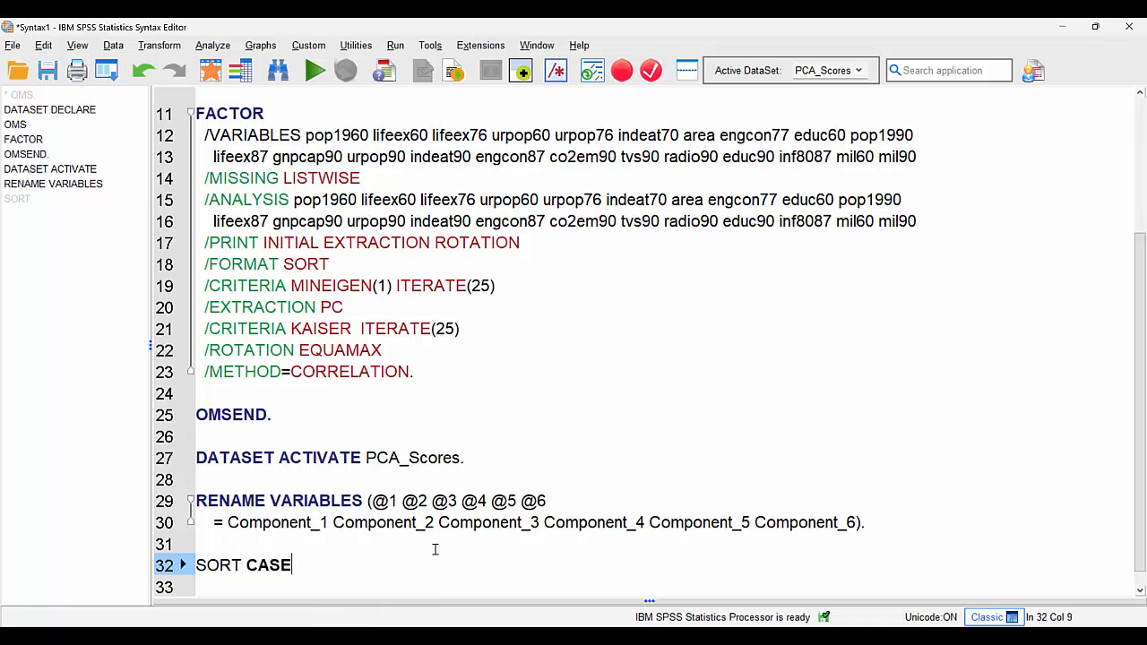
pyautogui.write('S BY')
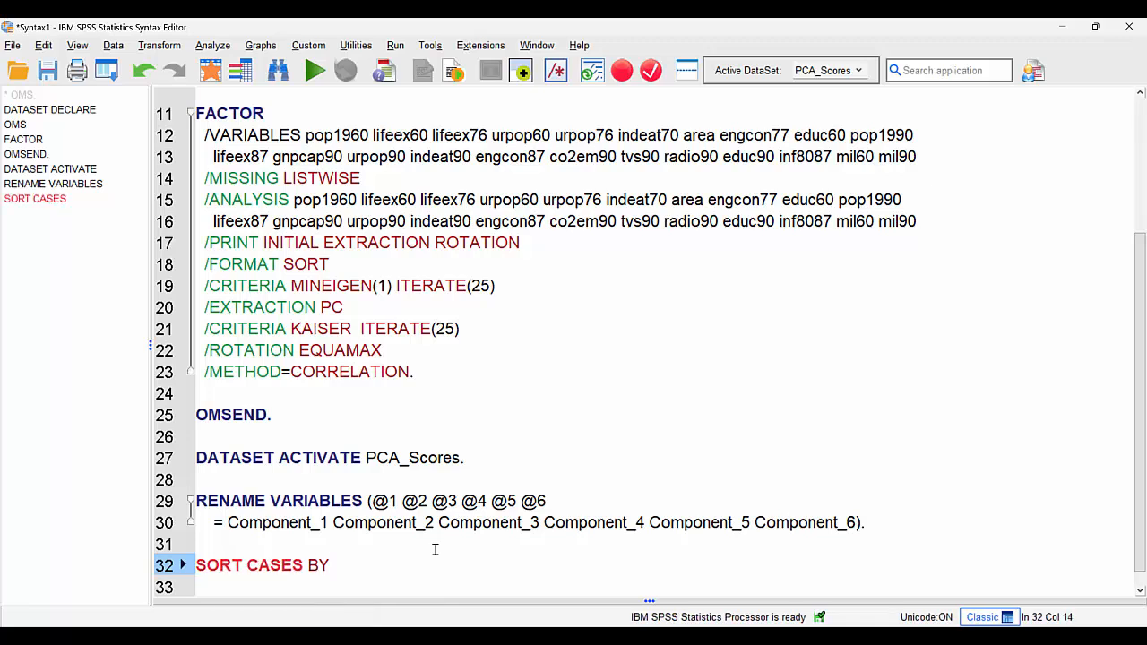
pyautogui.write(' Com')
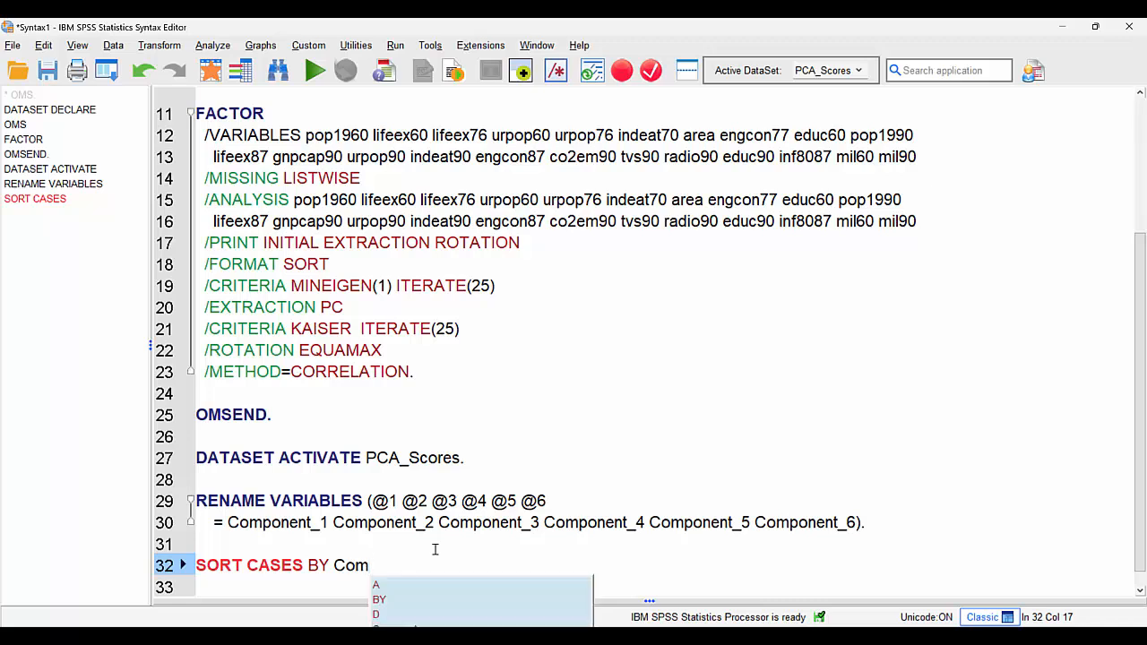
pyautogui.write('ponent_1')
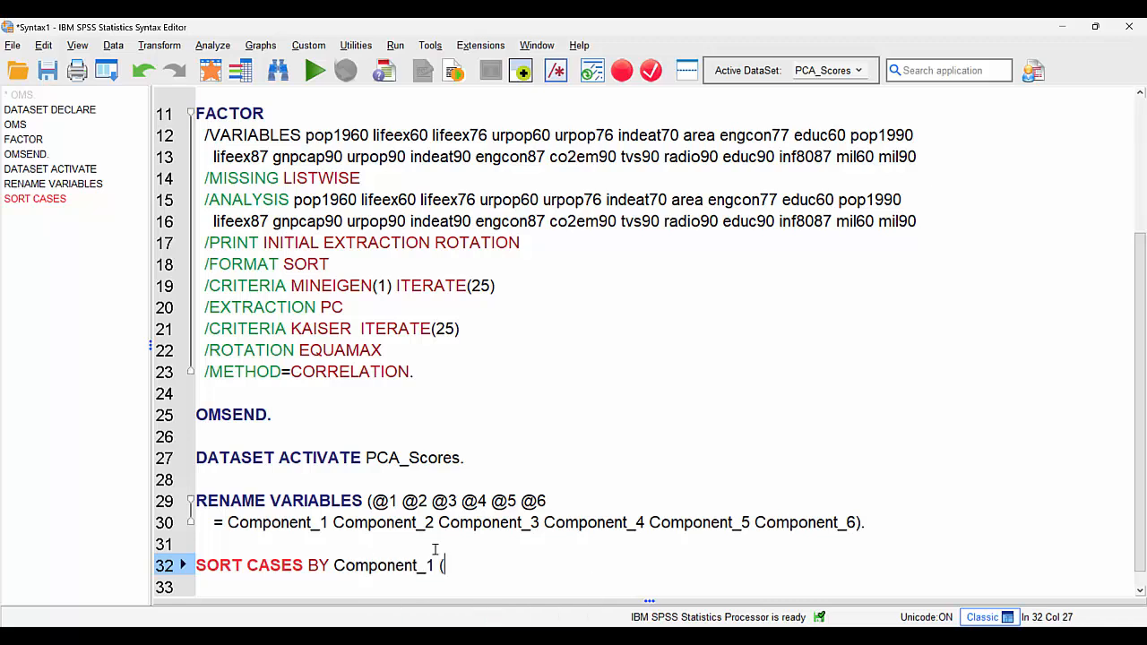
pyautogui.write(' (D)')
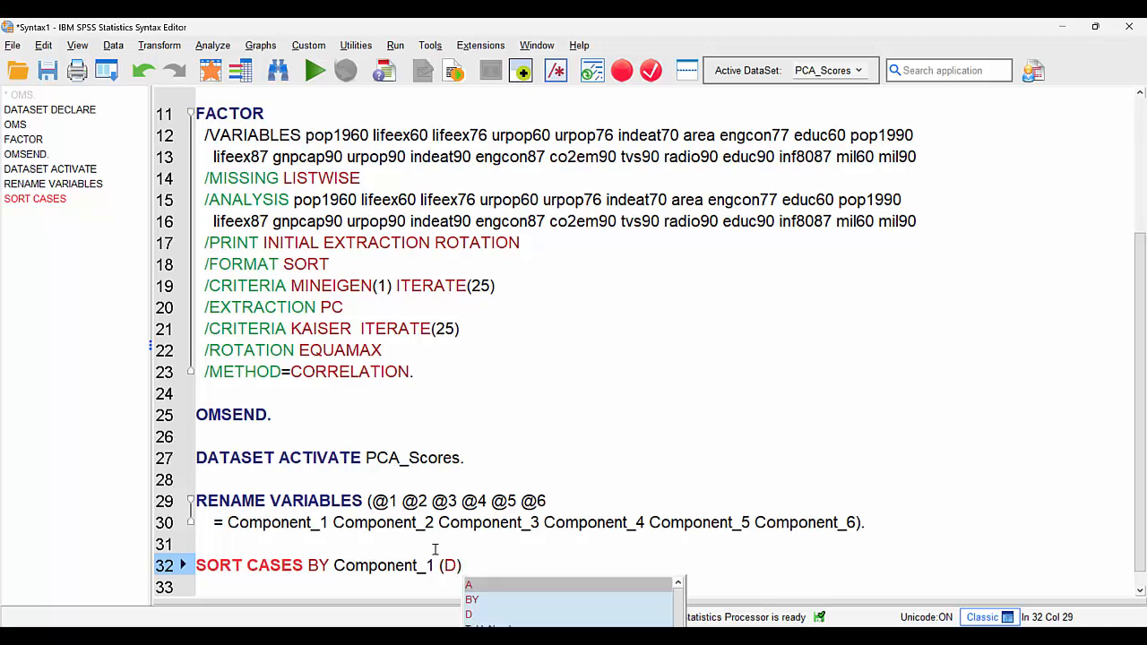
pyautogui.write('.')
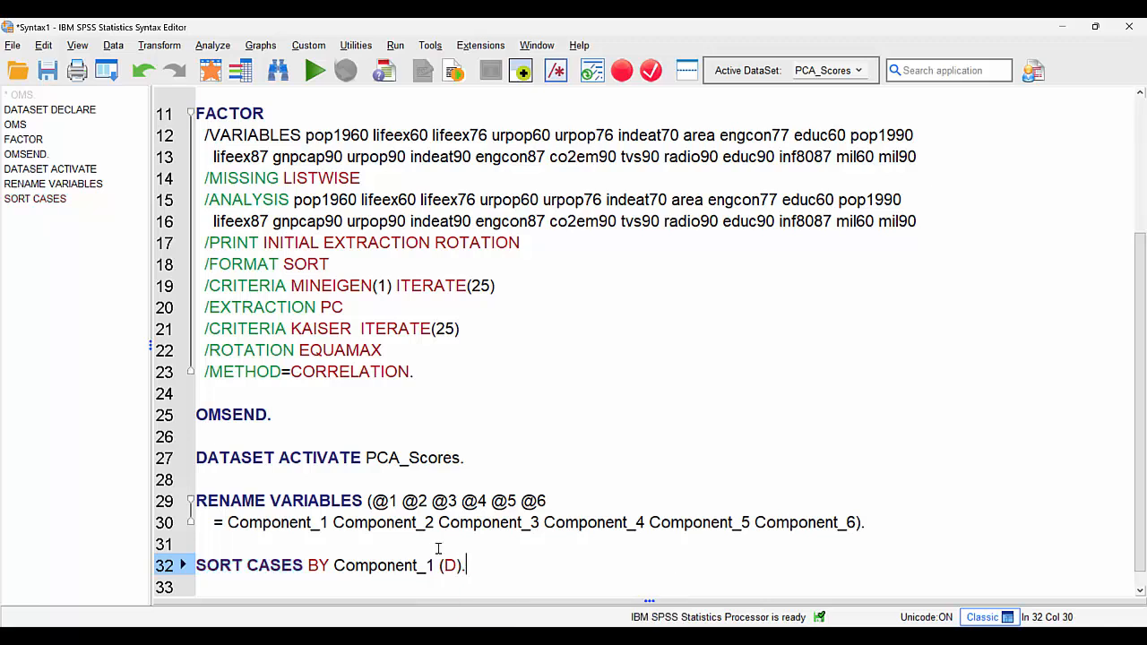
# Run only the SORT CASES command and bring up the PCA_Scores data.
pyautogui.moveTo(468, 565); pyautogui.dragTo(196, 565)
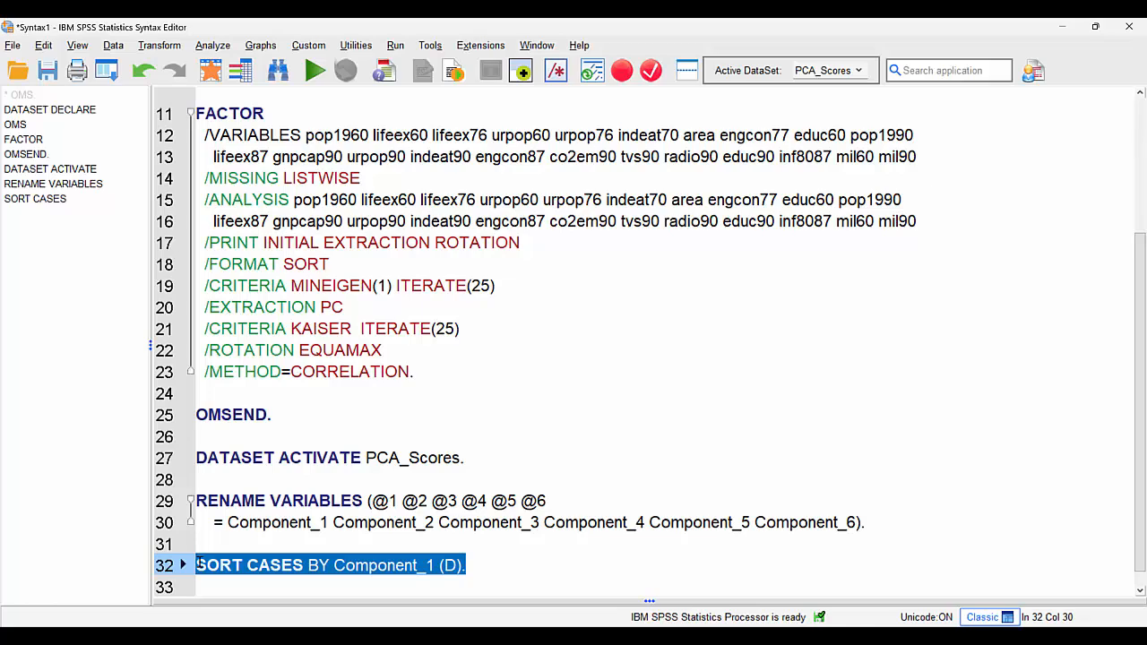
pyautogui.click(314, 72)
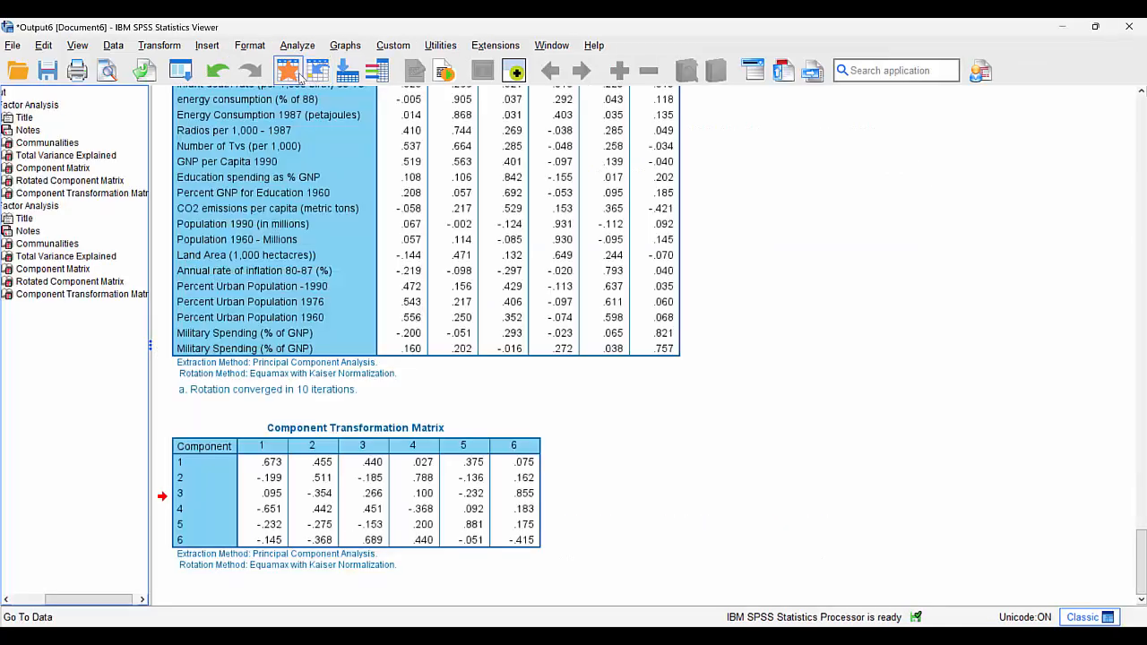
pyautogui.click(298, 74)
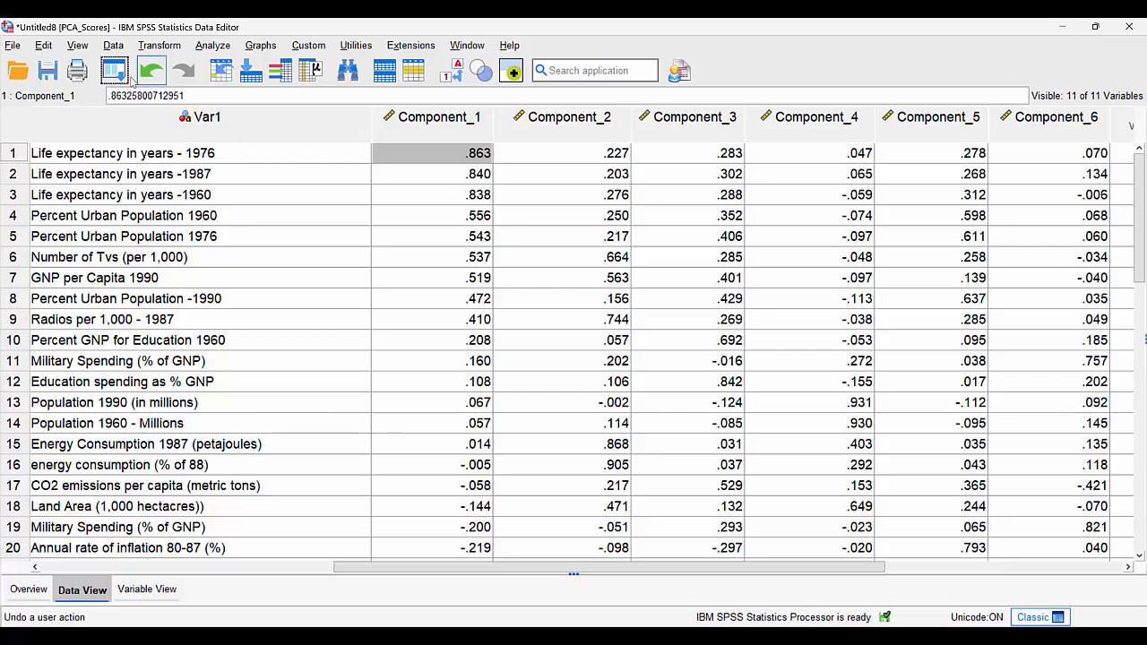
# Reopen the simple bar chart definition for Component 1, use Var1 for the category labels, and generate the chart.
pyautogui.click(117, 77)
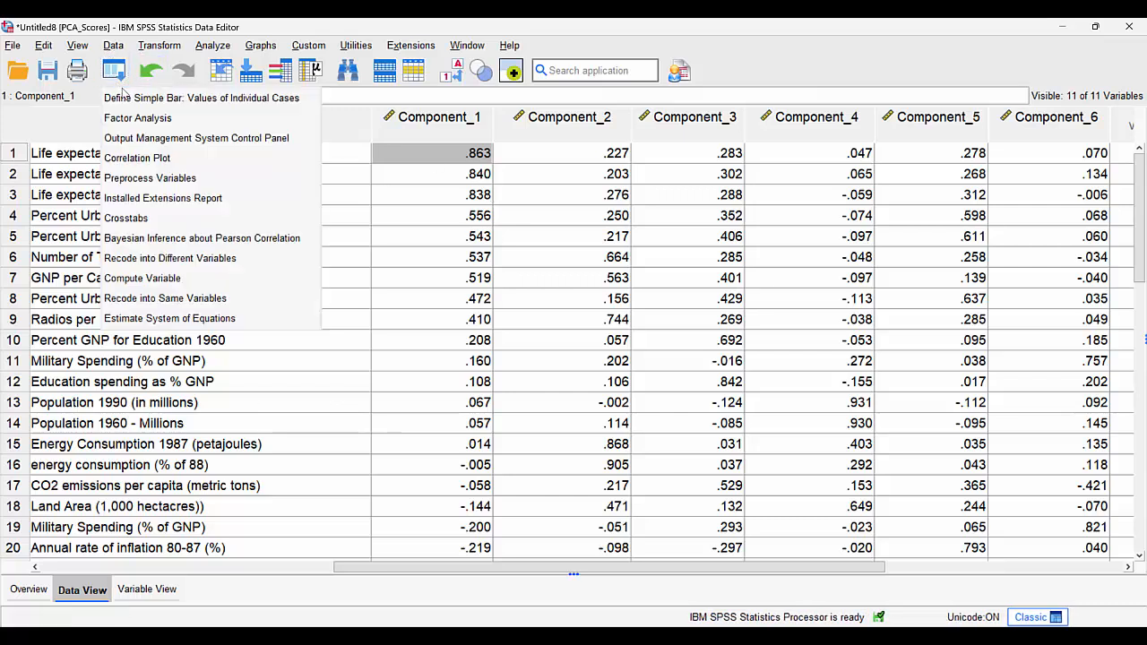
pyautogui.click(125, 97)
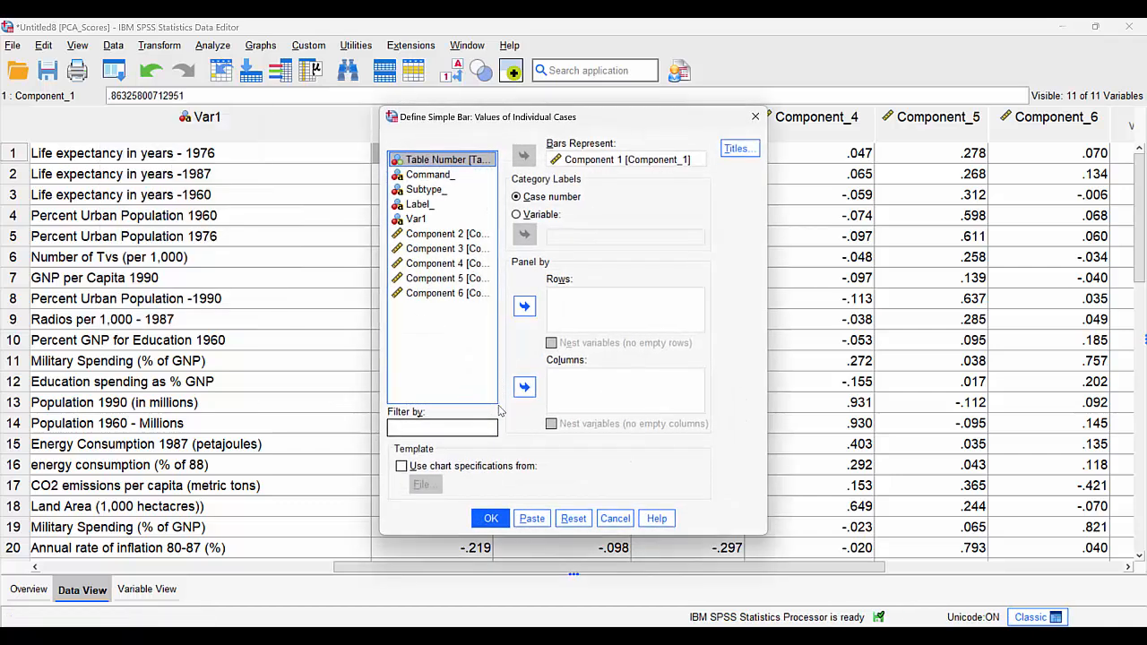
pyautogui.click(517, 215)
pyautogui.moveTo(613, 121); pyautogui.dragTo(776, 169)
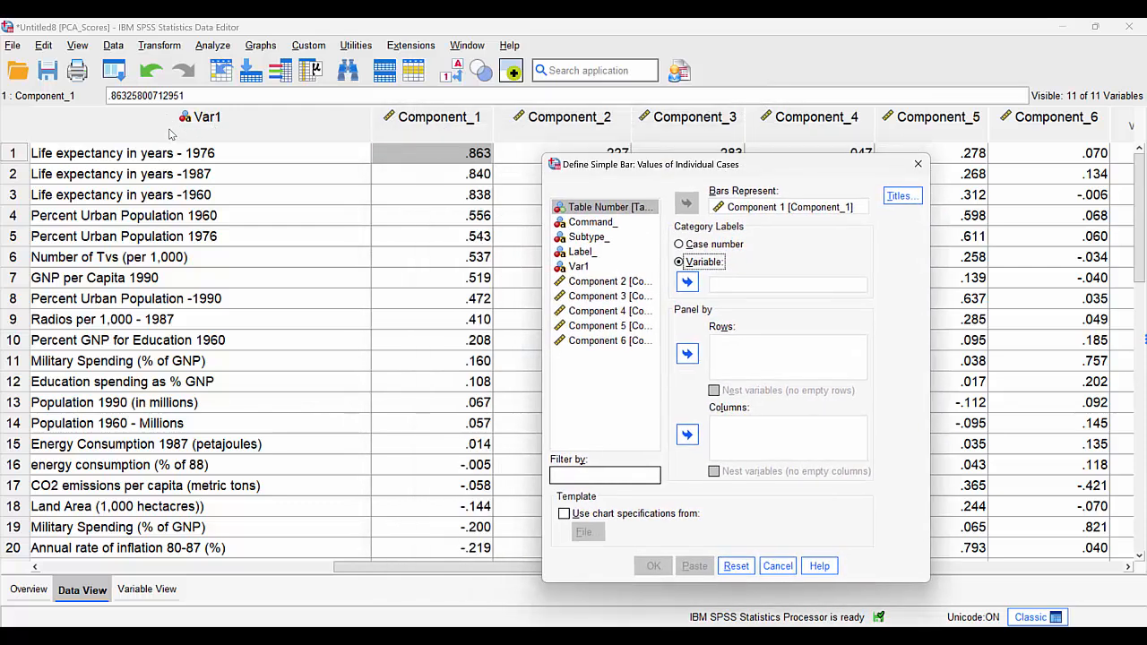
pyautogui.moveTo(632, 170); pyautogui.dragTo(471, 148)
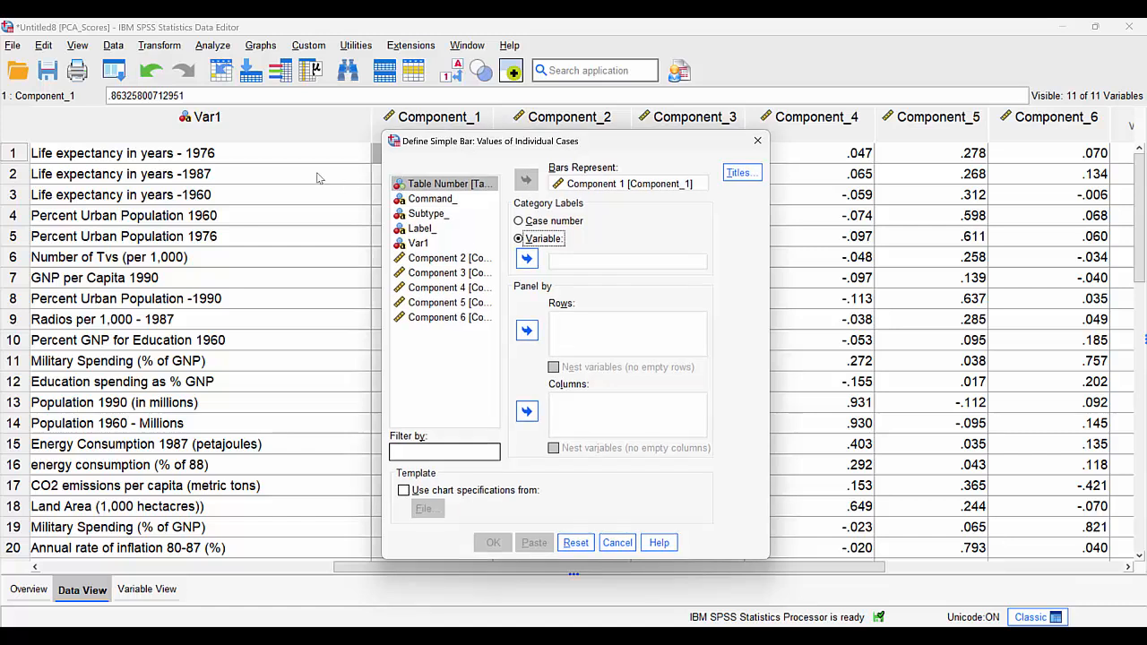
pyautogui.moveTo(176, 125)
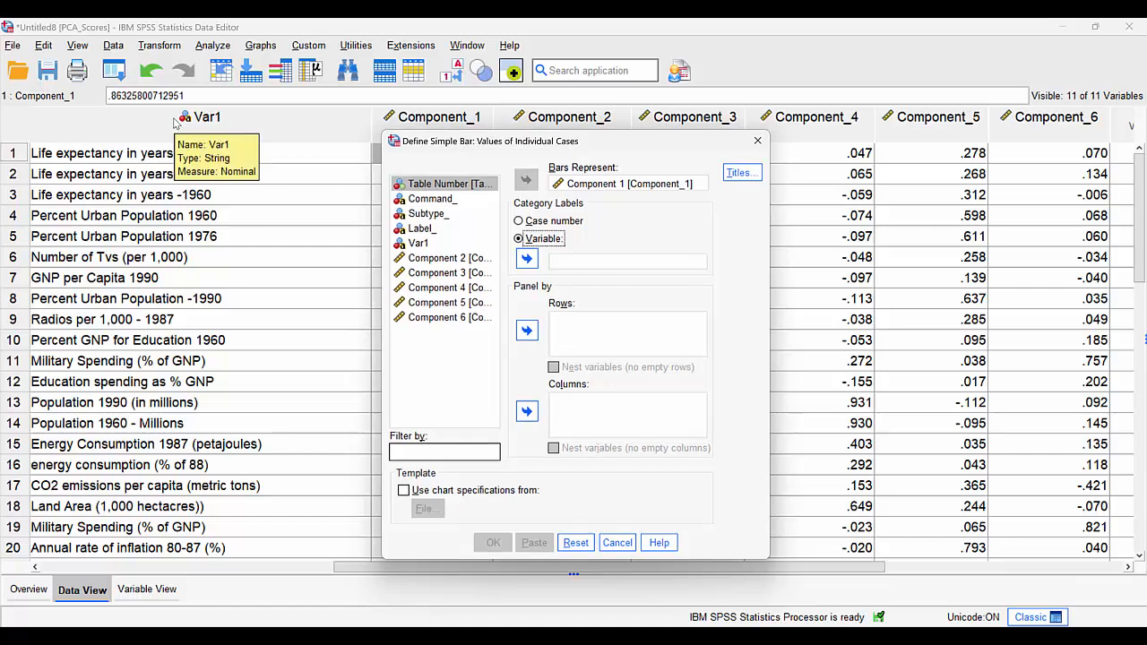
pyautogui.click(418, 243)
pyautogui.click(529, 259)
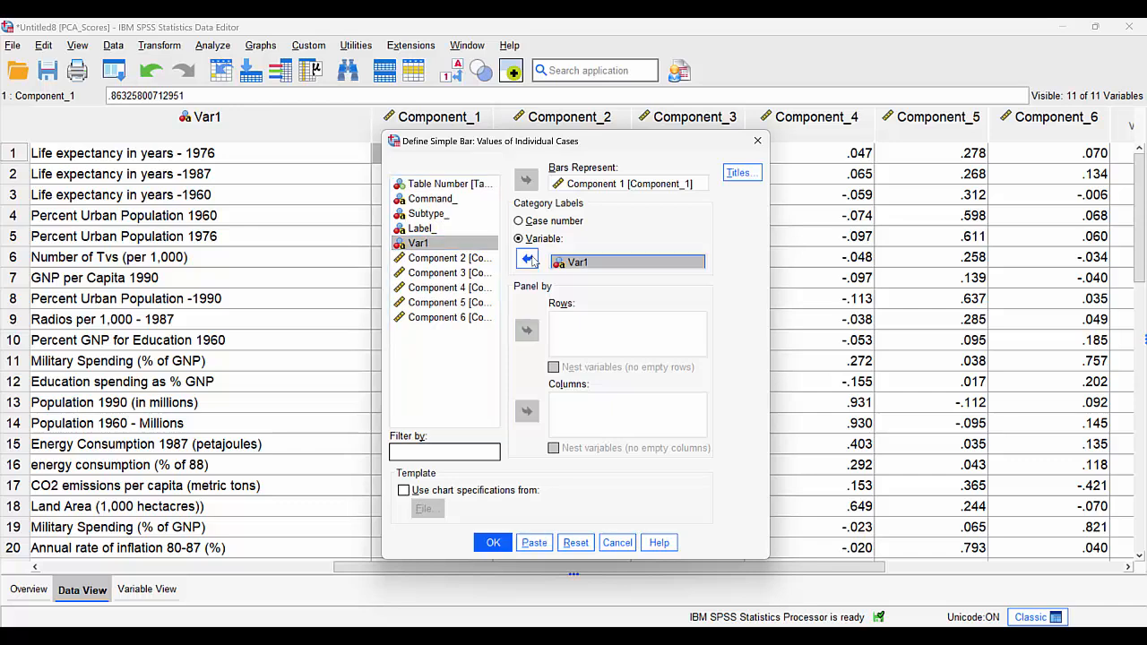
pyautogui.click(492, 542)
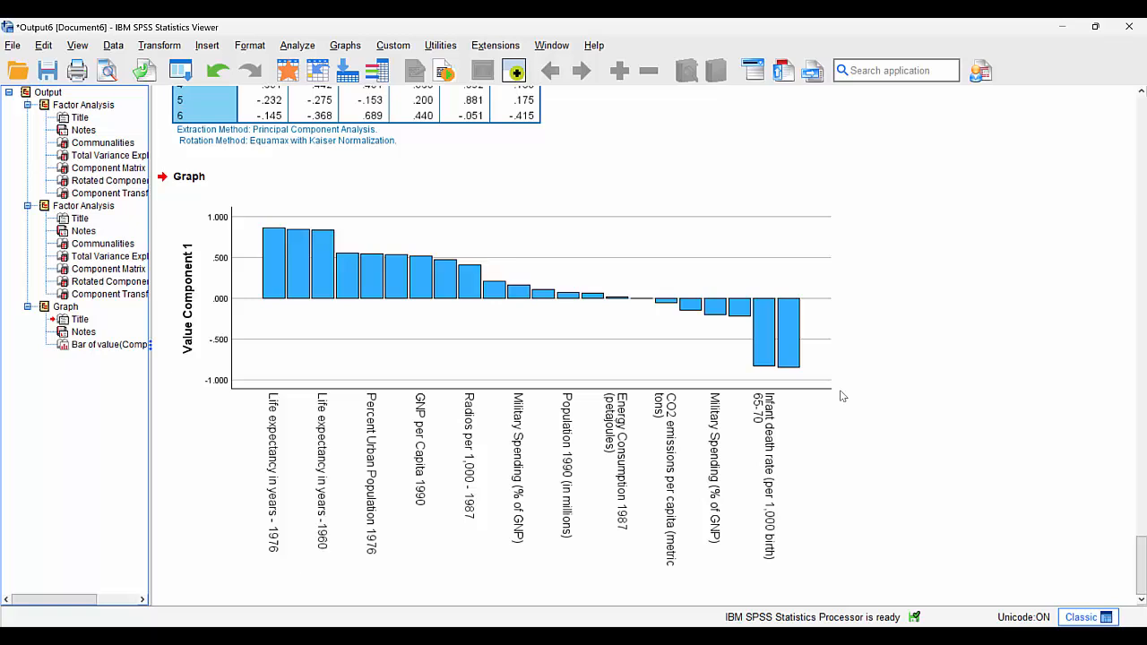
# Open the Component 1 bar chart for editing and set the category axis labels' preferred font size to 8.
pyautogui.click(418, 395)
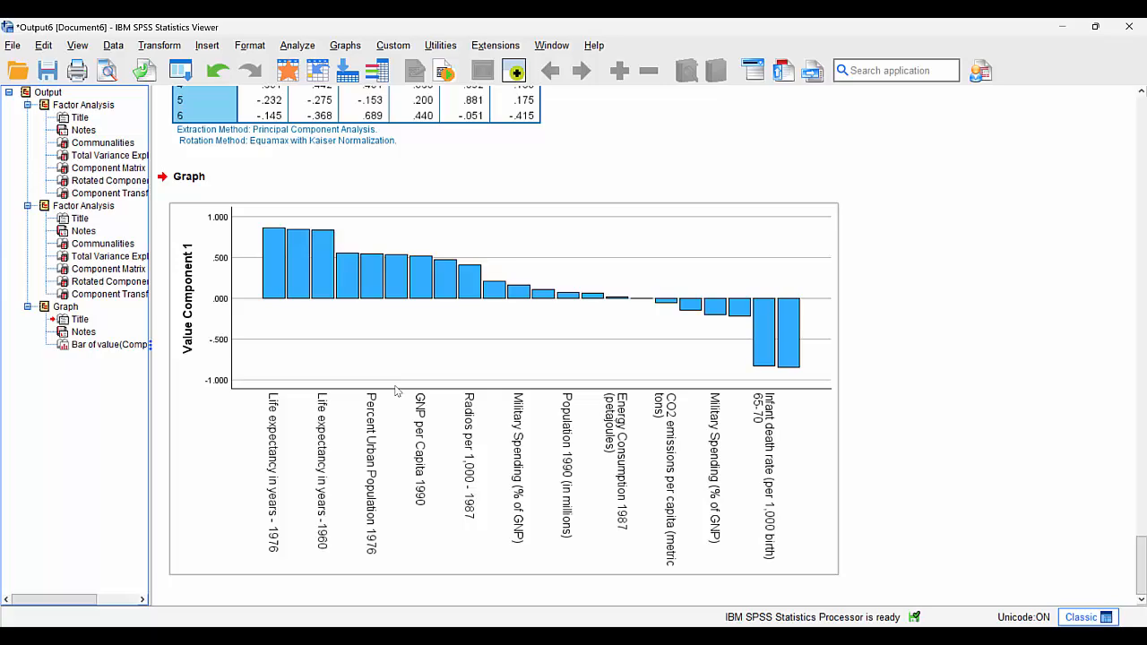
pyautogui.doubleClick(441, 350)
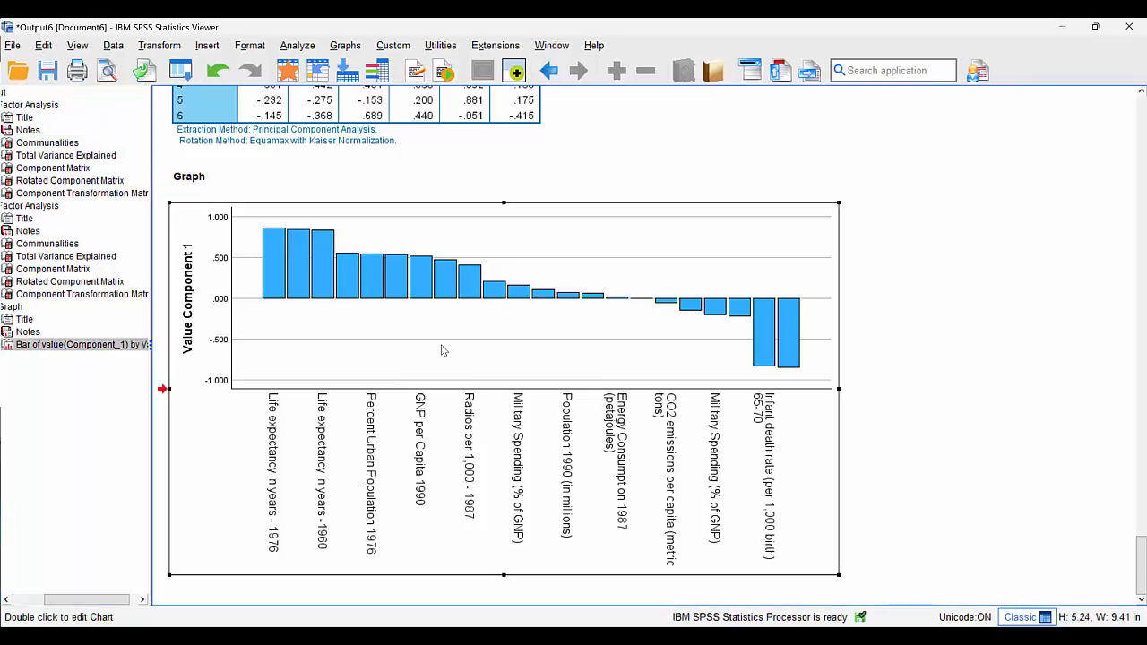
pyautogui.doubleClick(975, 135)
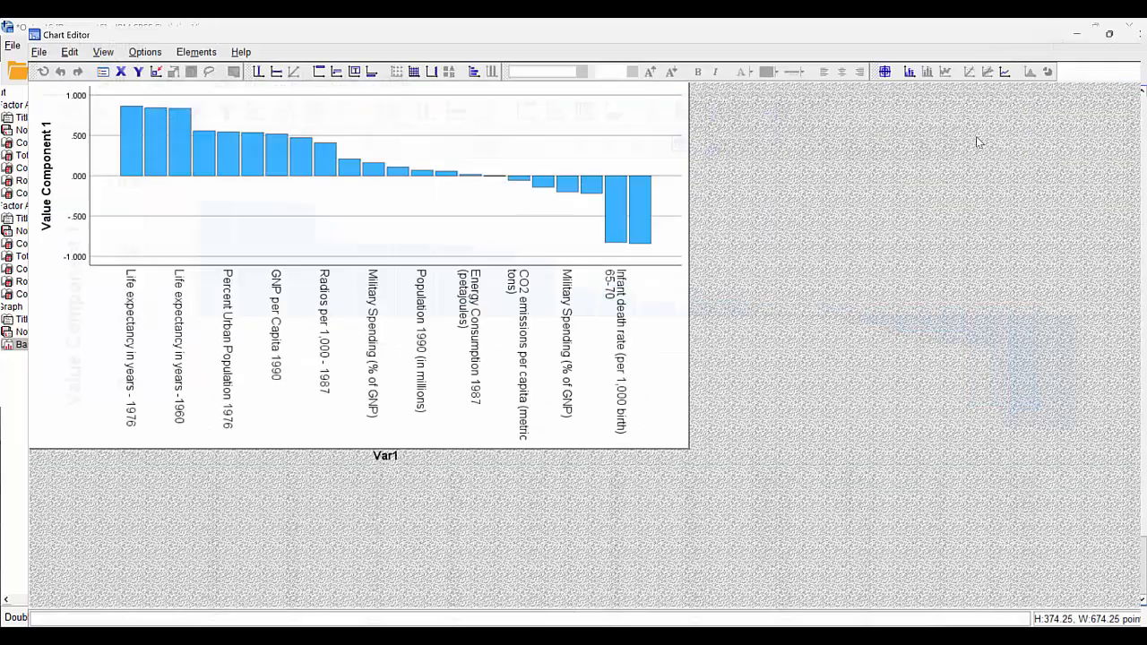
pyautogui.doubleClick(108, 298)
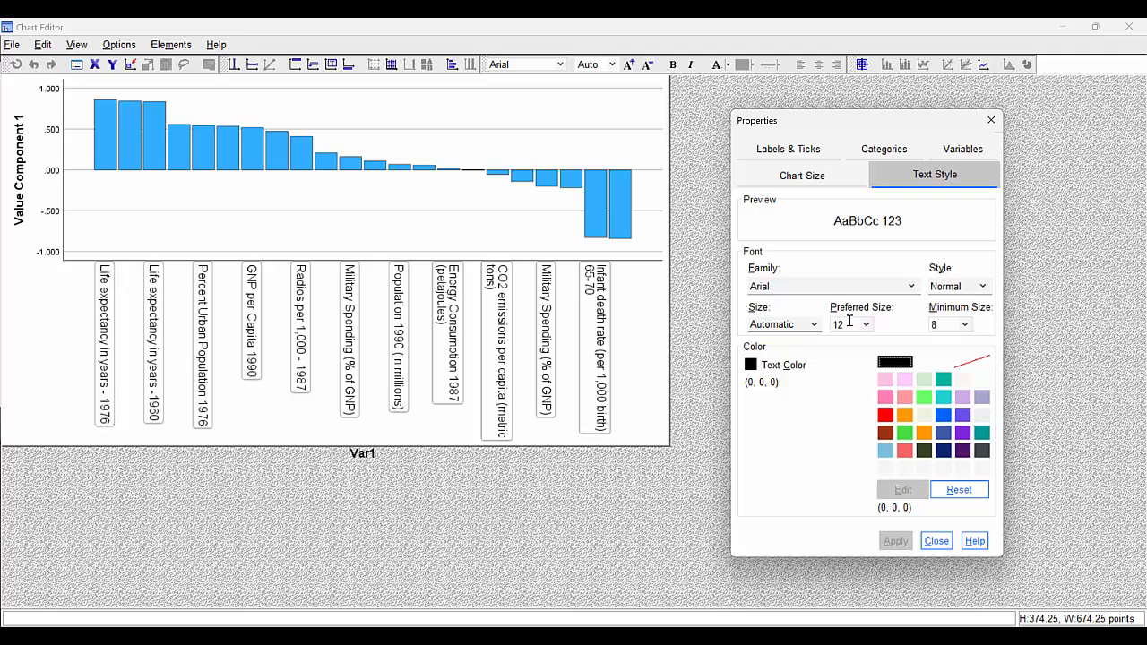
pyautogui.moveTo(849, 321); pyautogui.dragTo(826, 324)
pyautogui.write('8')
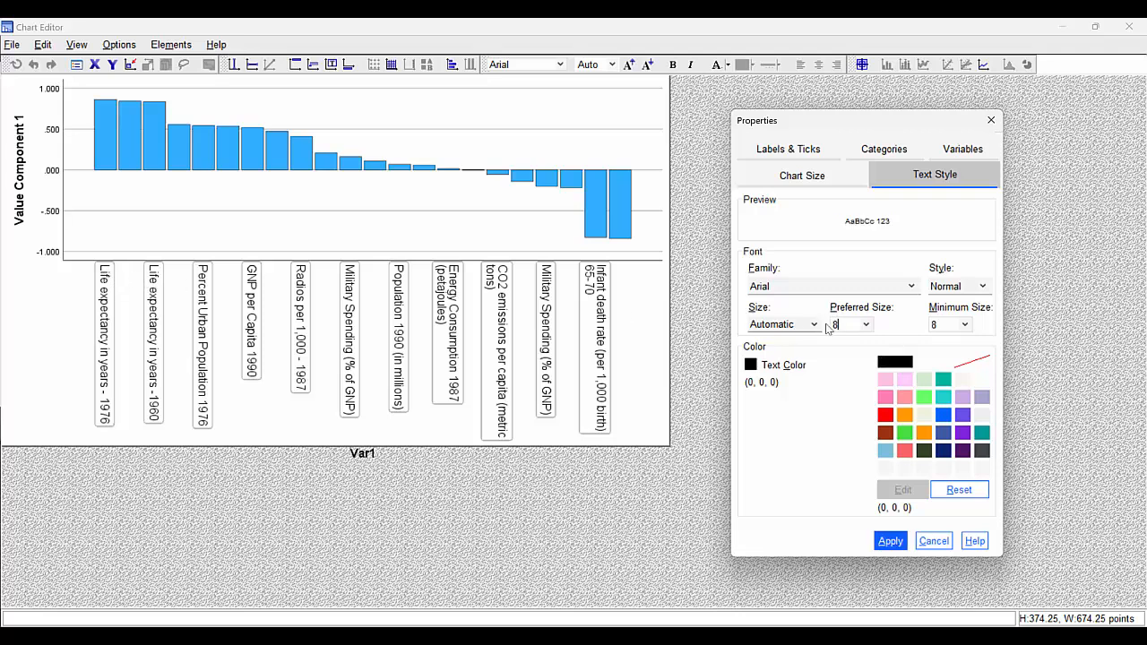
pyautogui.click(895, 541)
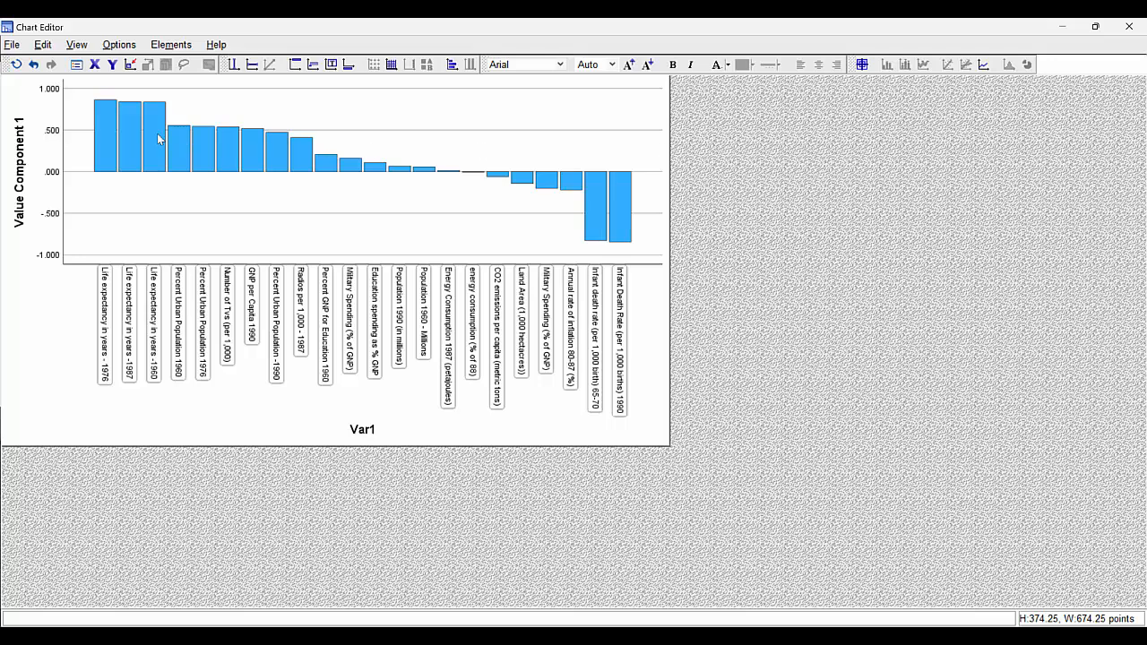
# Recolour all bars of the Component 1 chart red.
pyautogui.click(123, 140)
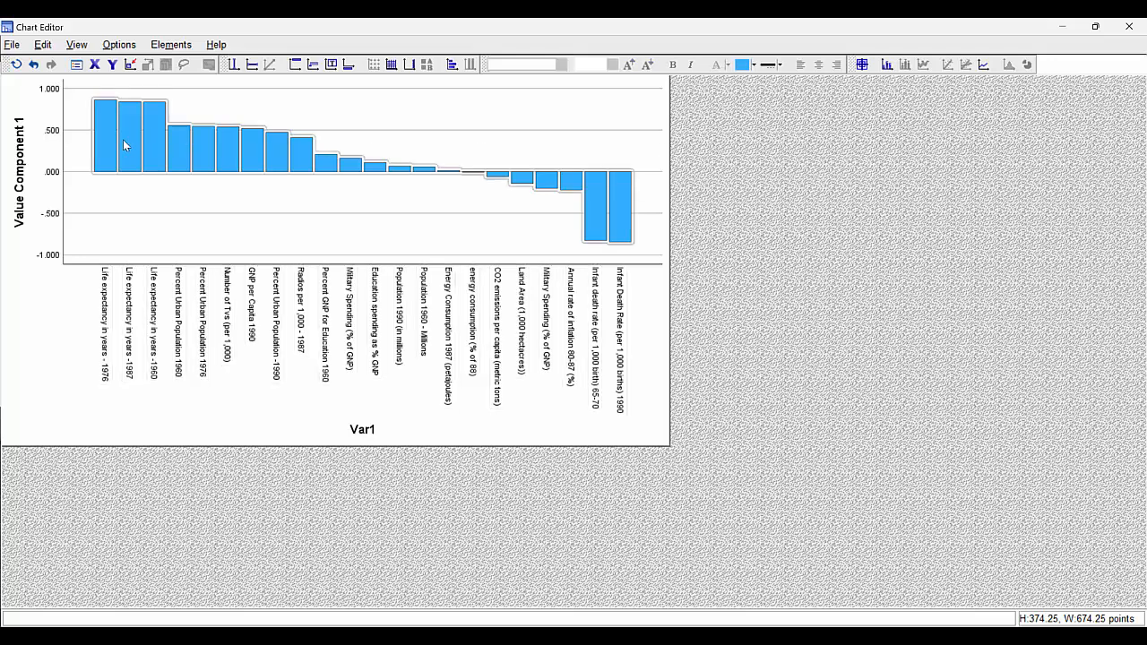
pyautogui.doubleClick(122, 139)
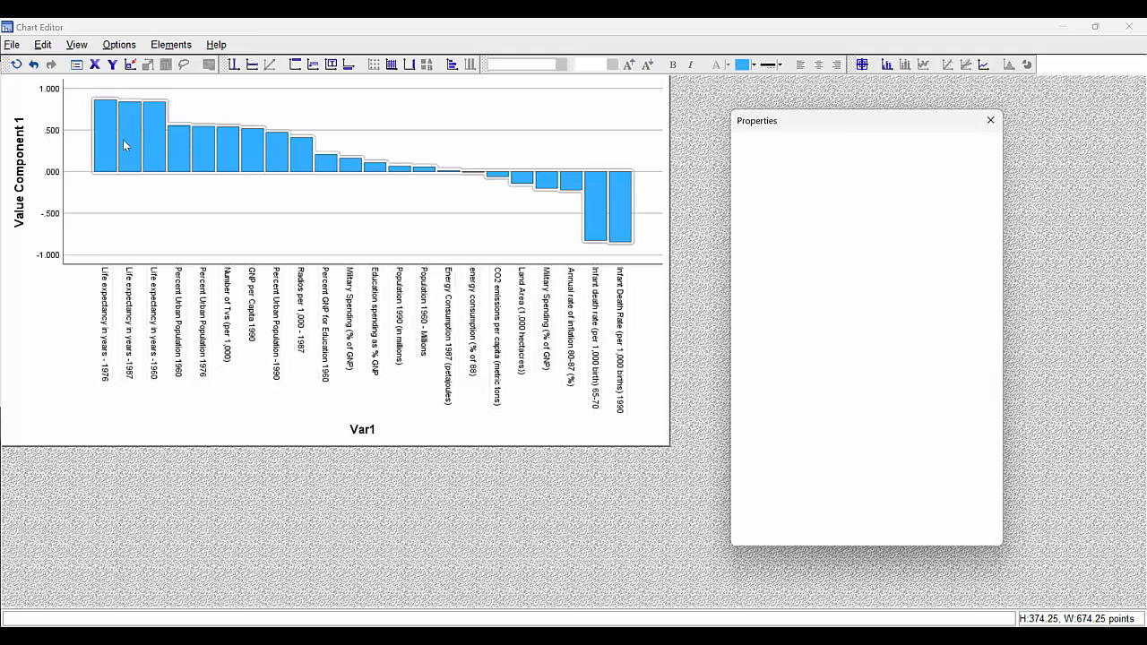
pyautogui.click(751, 66)
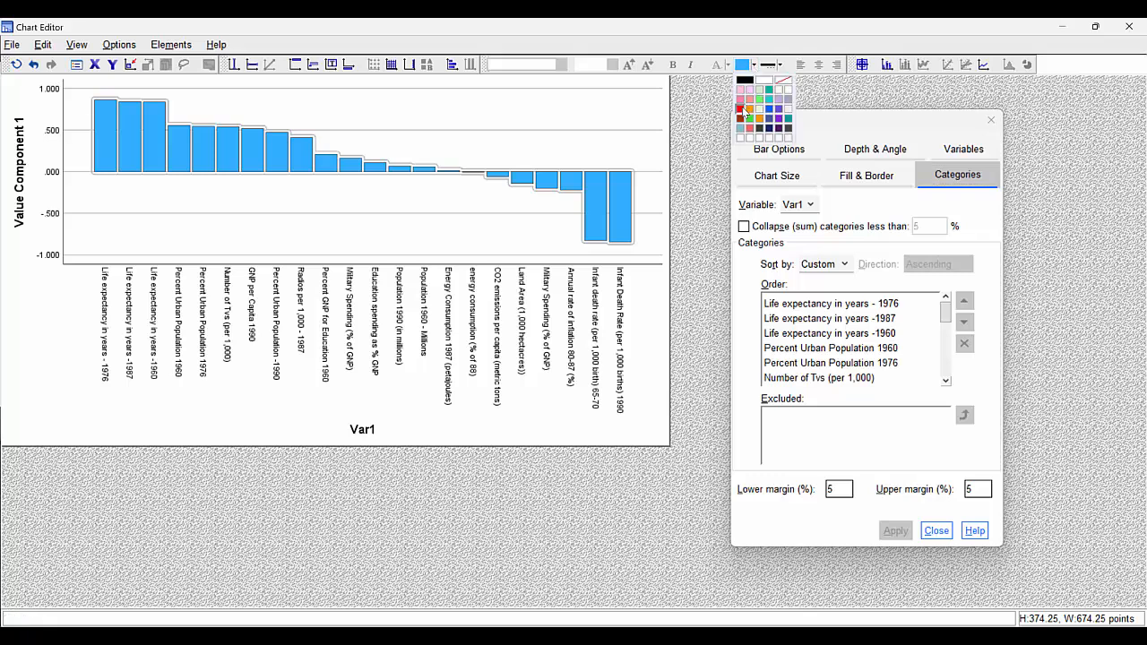
pyautogui.click(740, 108)
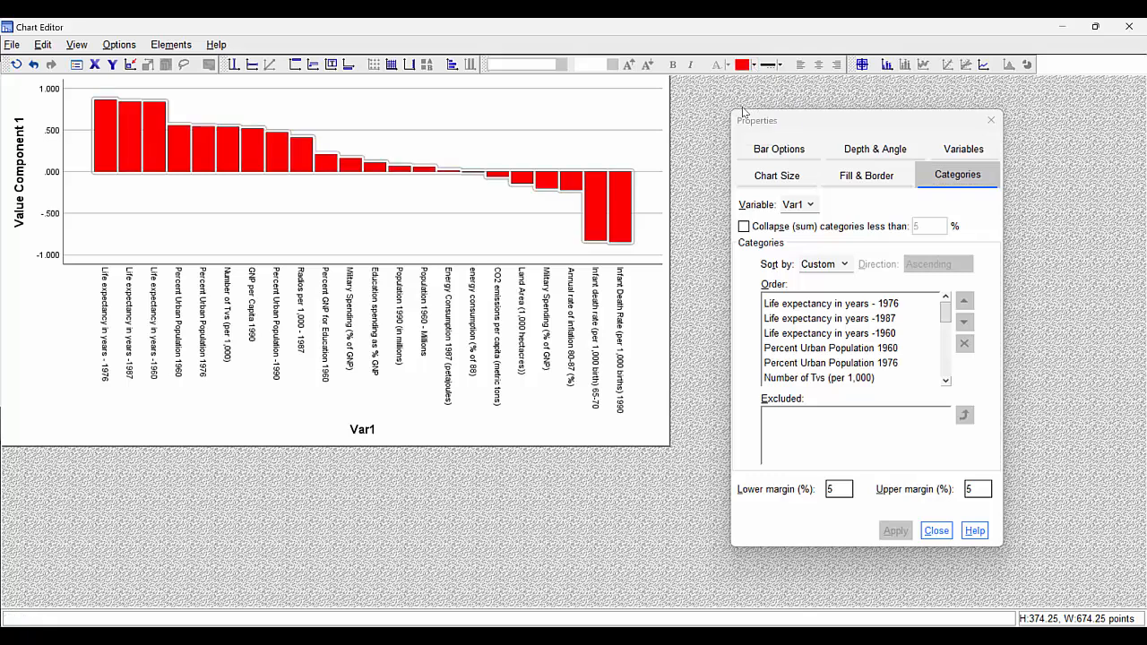
# Fill the chart's plot area background with the light beige colour (242, 242, 226).
pyautogui.click(592, 118)
pyautogui.click(597, 118)
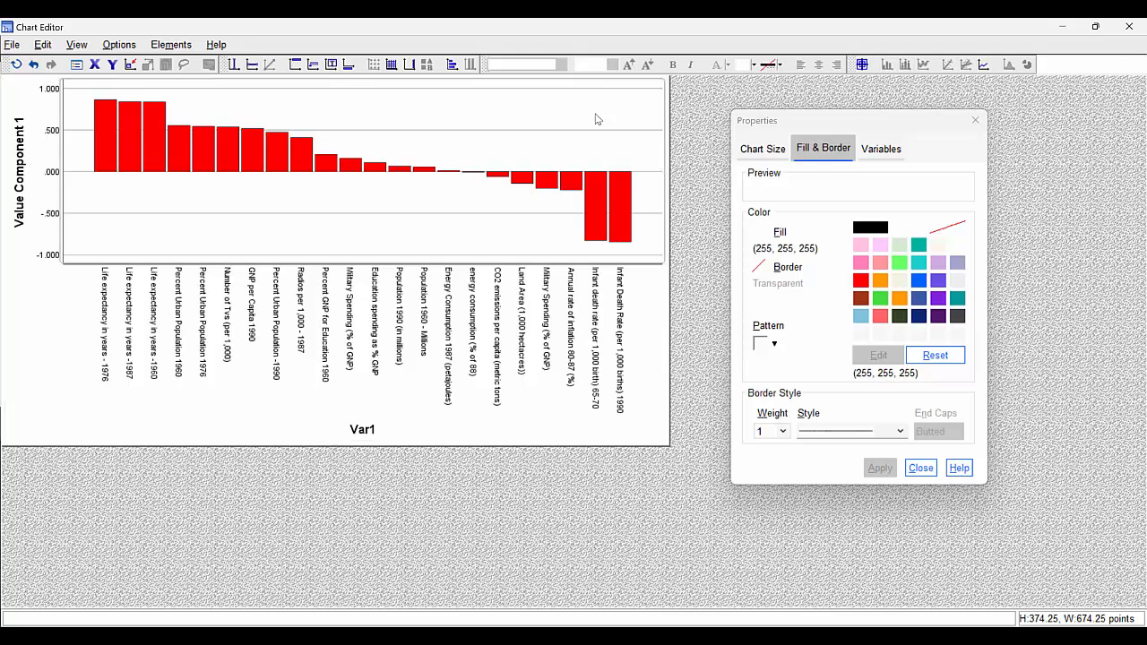
pyautogui.click(902, 283)
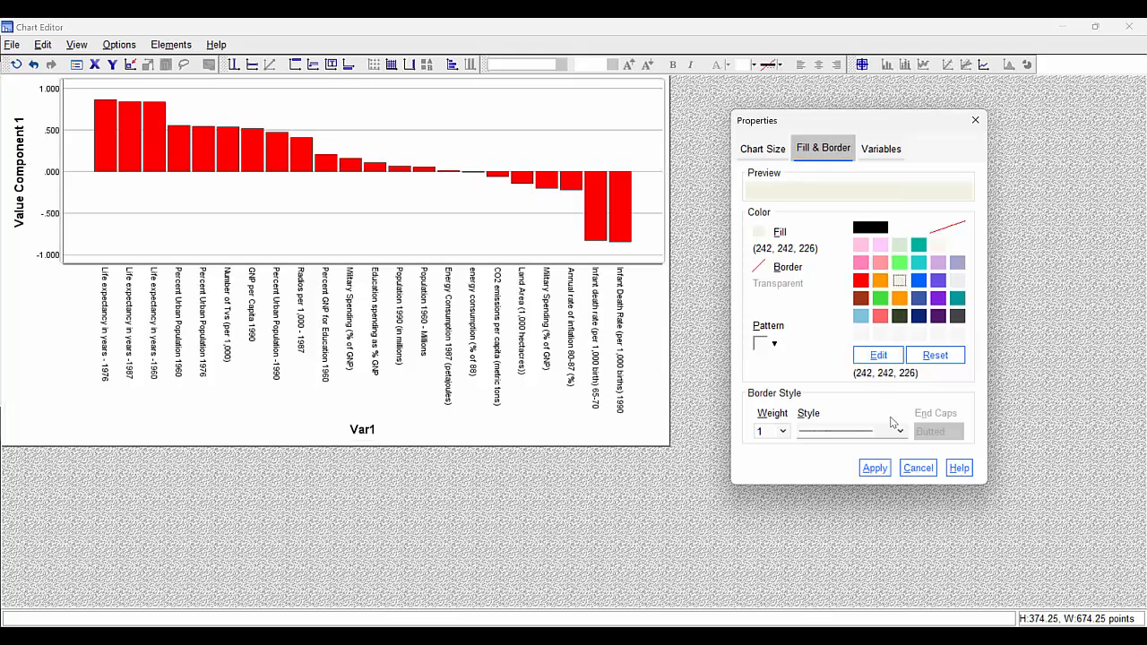
pyautogui.click(878, 467)
pyautogui.click(921, 468)
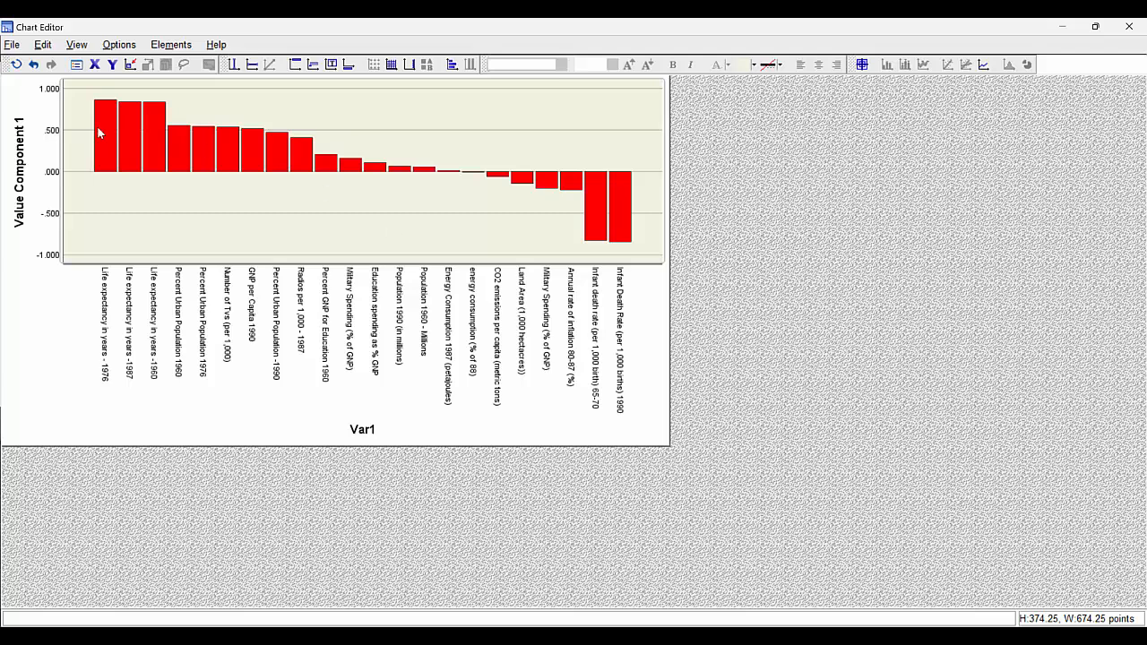
# Start saving a chart template that includes all settings except Axes and Text content.
pyautogui.click(12, 46)
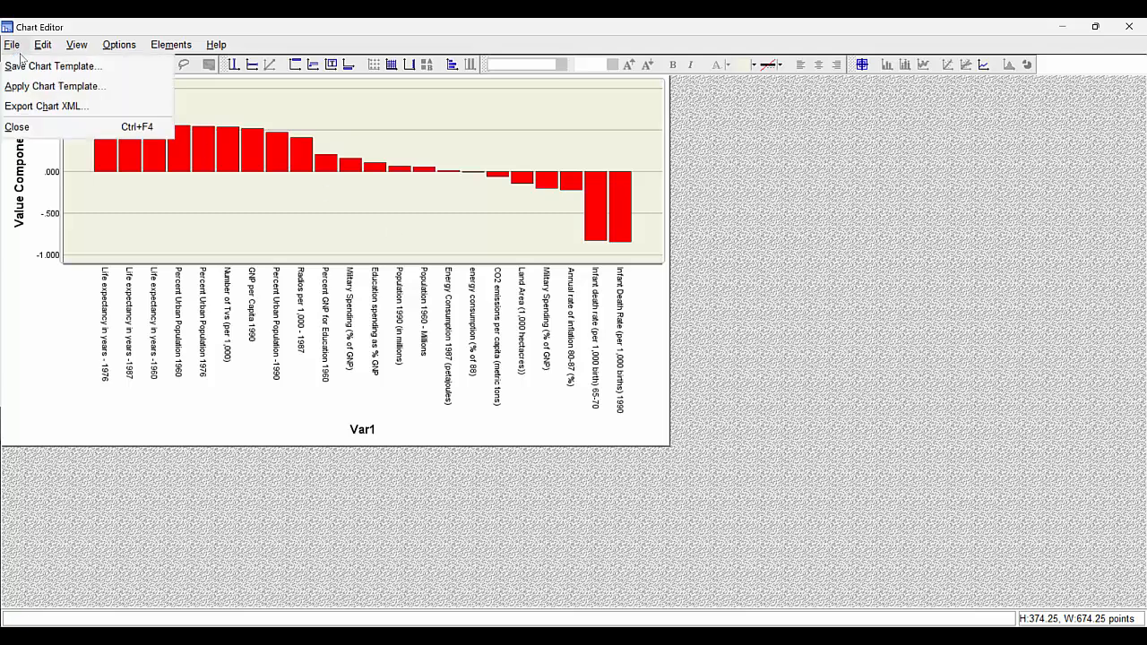
pyautogui.click(30, 66)
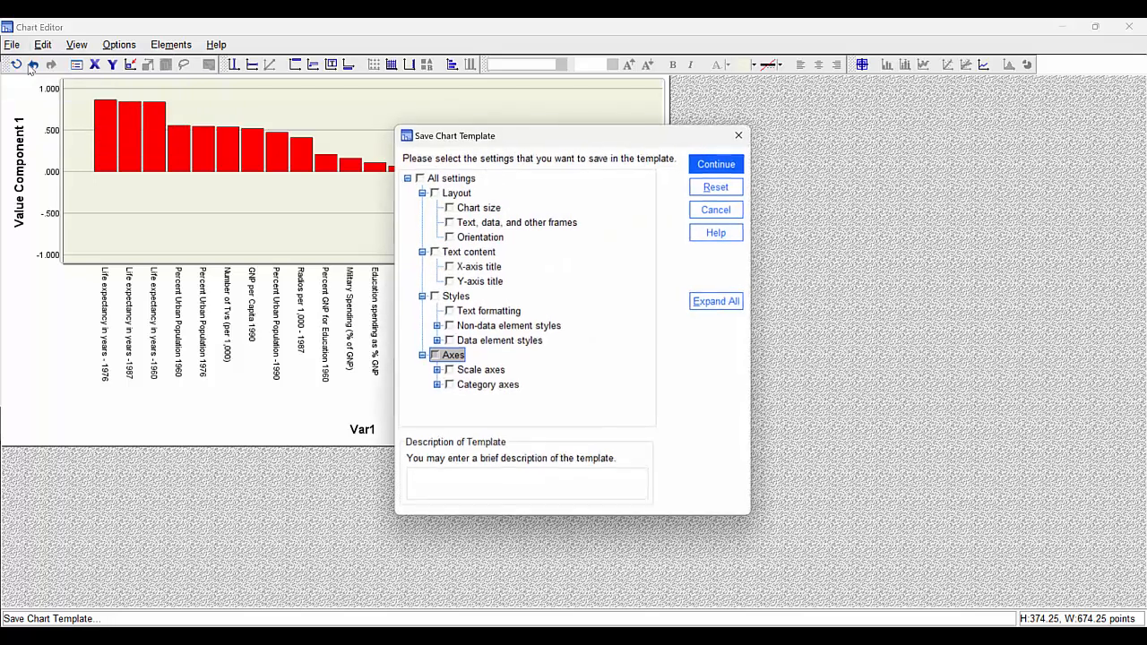
pyautogui.click(419, 179)
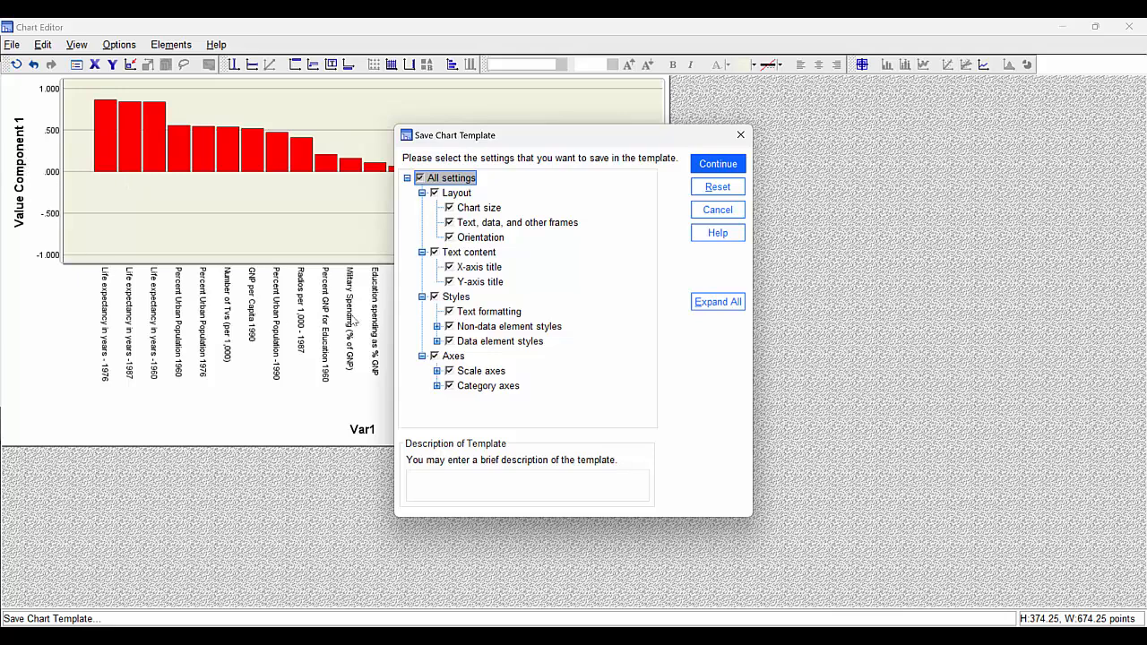
pyautogui.click(438, 356)
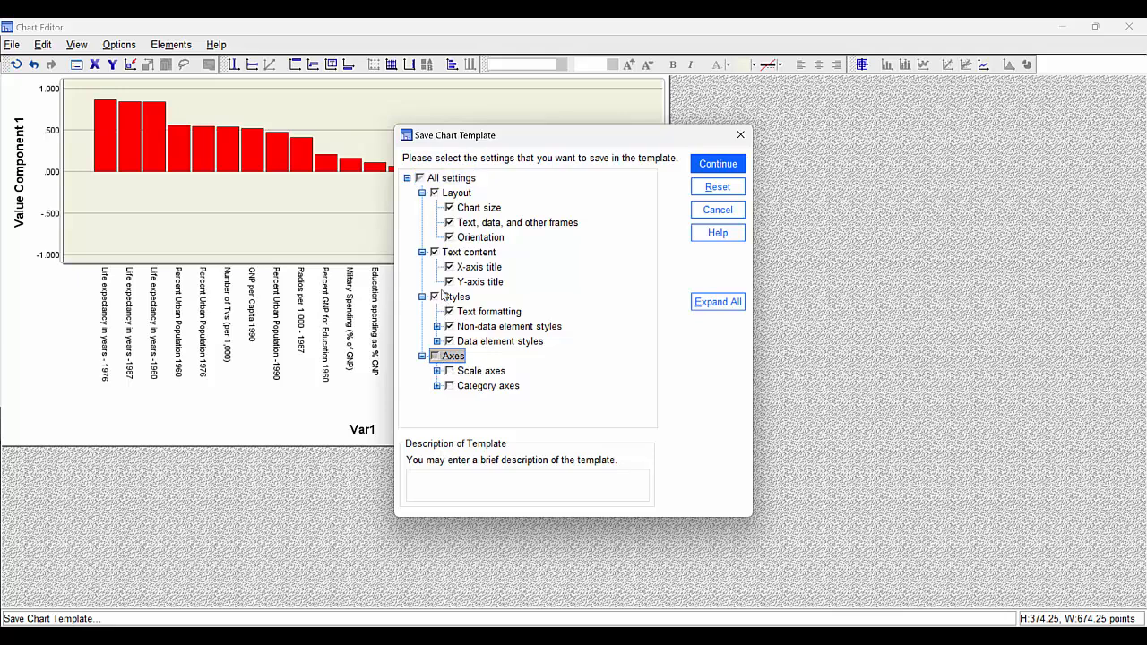
pyautogui.click(436, 252)
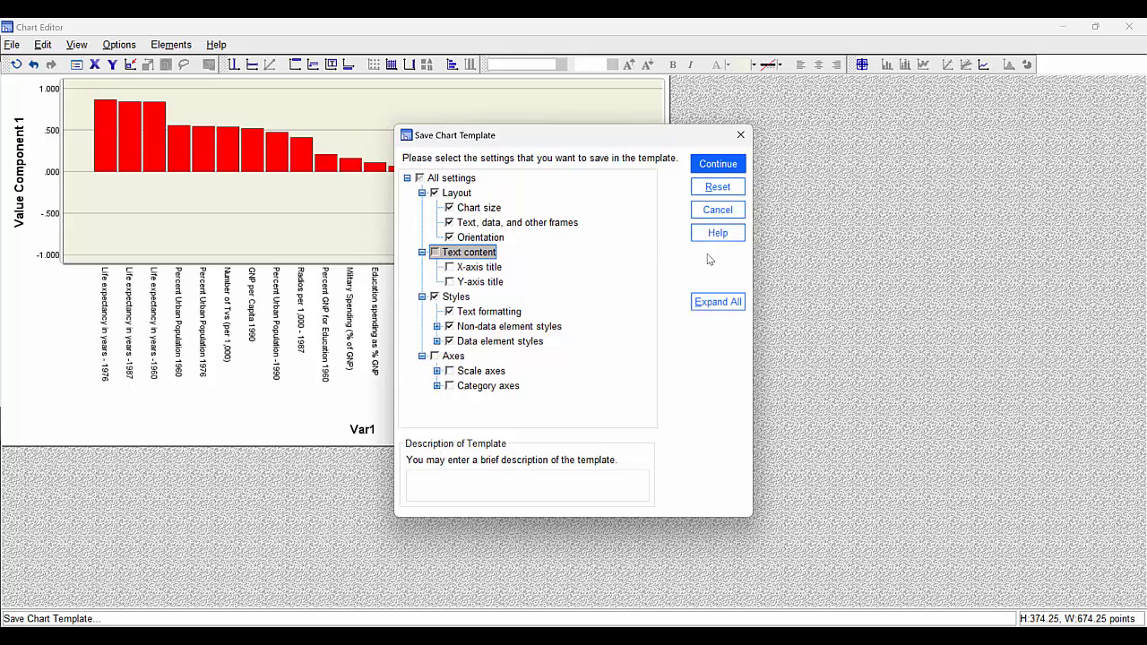
pyautogui.click(714, 168)
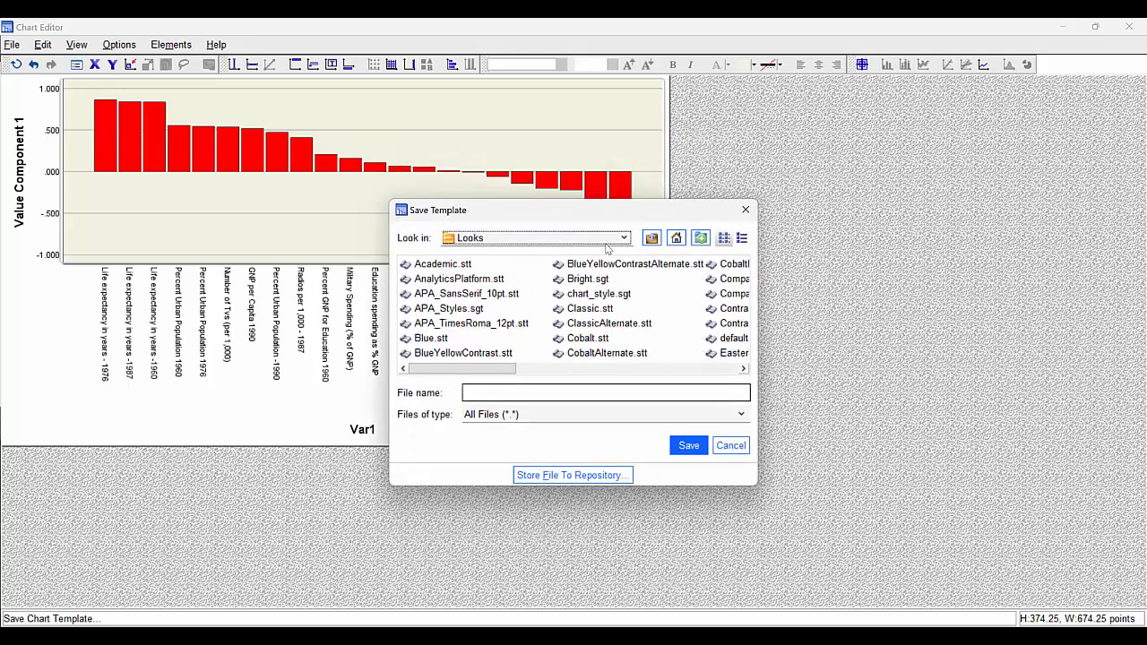
# Save the chart template as Component_Template in C:\SE Demos\OMS and close the chart editor.
pyautogui.click(607, 238)
pyautogui.click(627, 257)
pyautogui.click(627, 257)
pyautogui.click(627, 257)
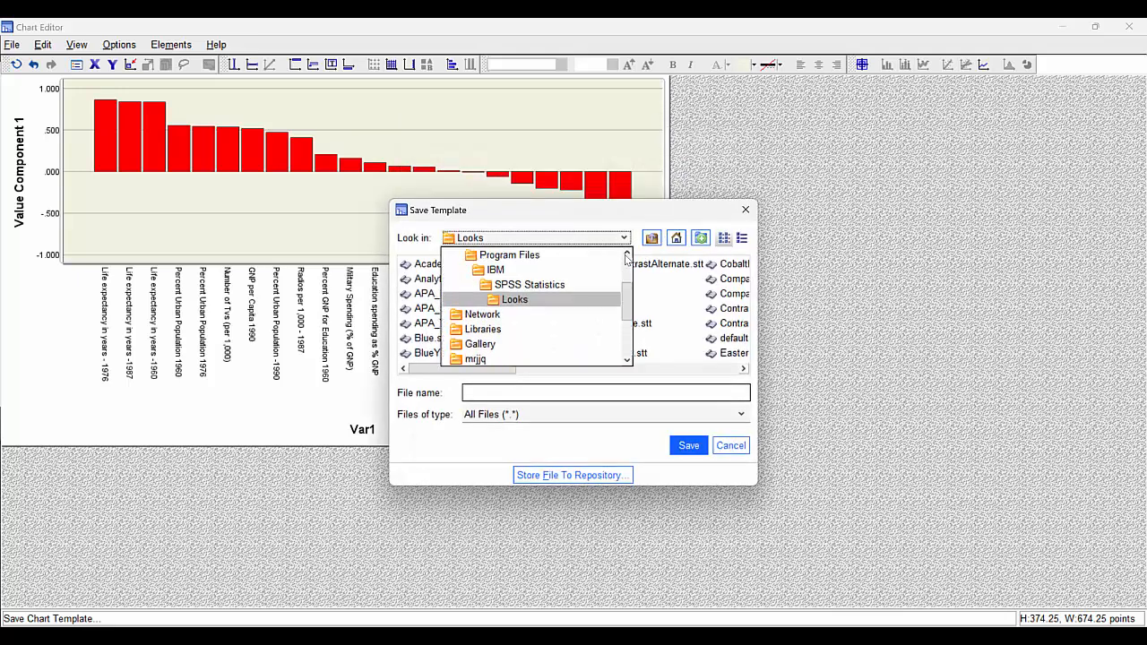
pyautogui.click(627, 257)
pyautogui.click(627, 257)
pyautogui.click(541, 272)
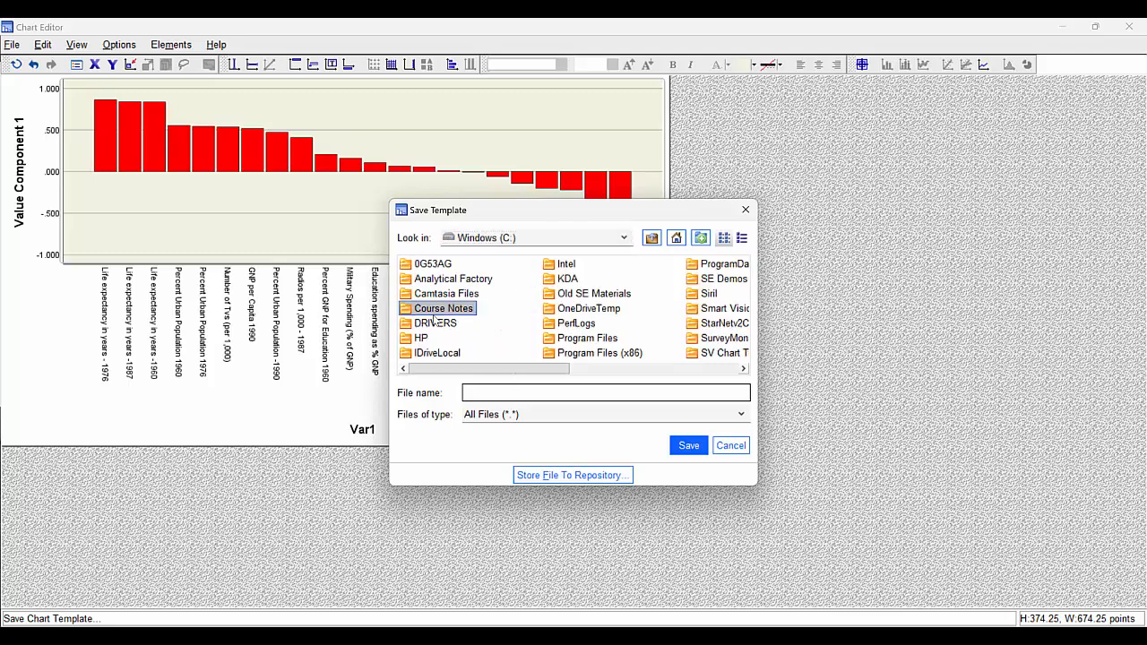
pyautogui.press('s')
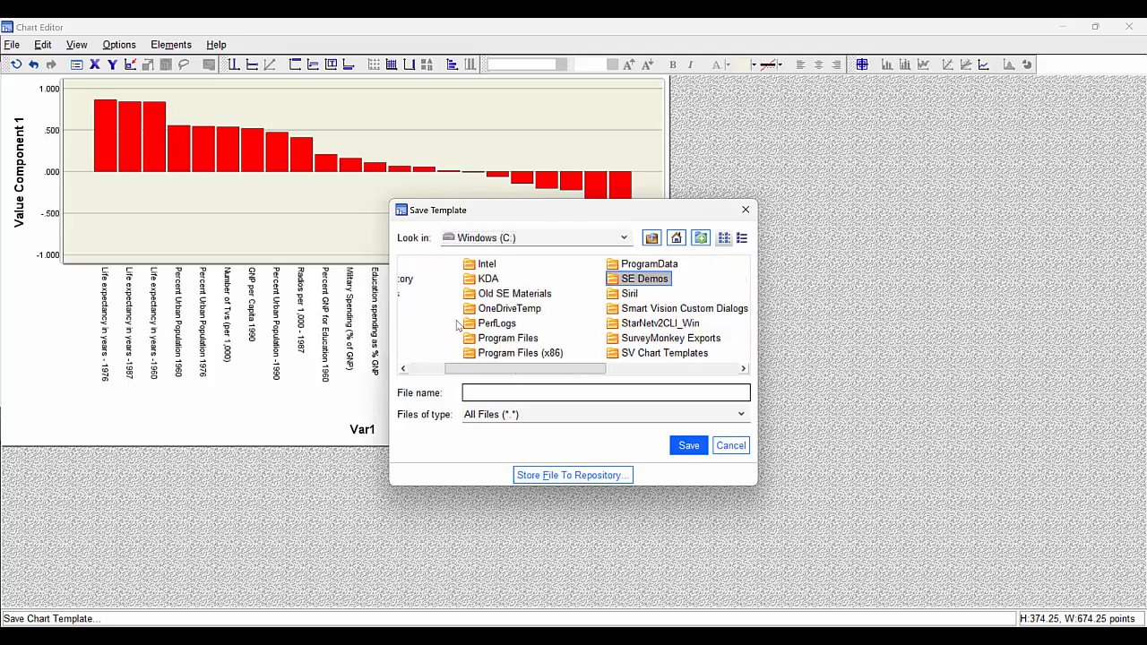
pyautogui.doubleClick(614, 278)
pyautogui.press('o')
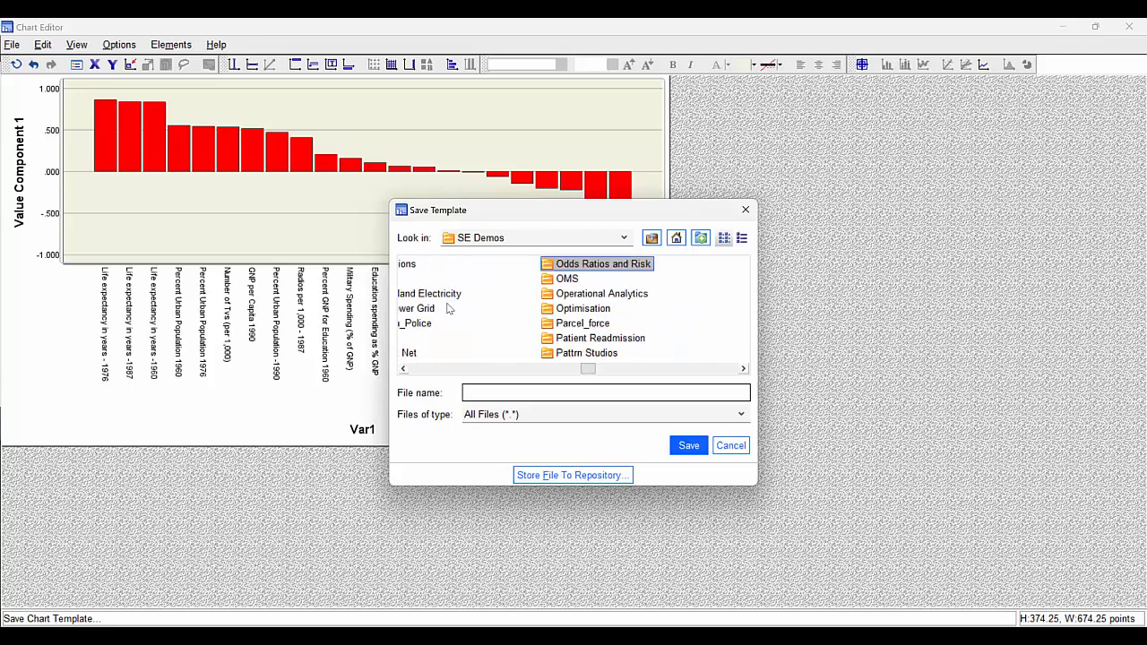
pyautogui.press('m')
pyautogui.doubleClick(550, 279)
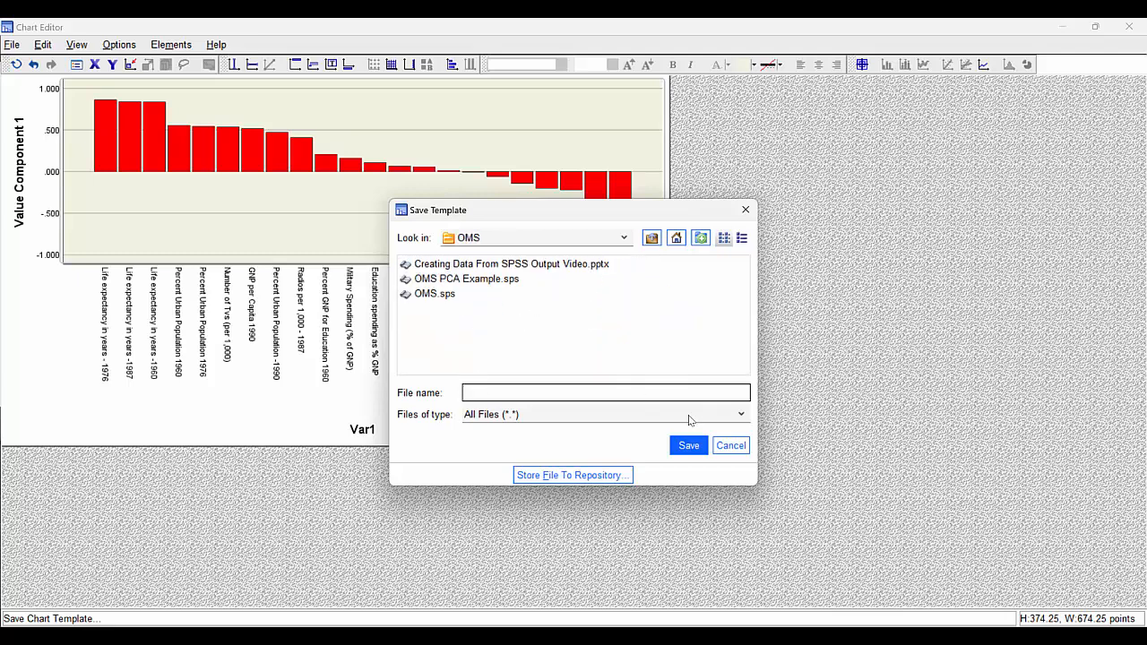
pyautogui.write('Component_Template')
pyautogui.press('Return')
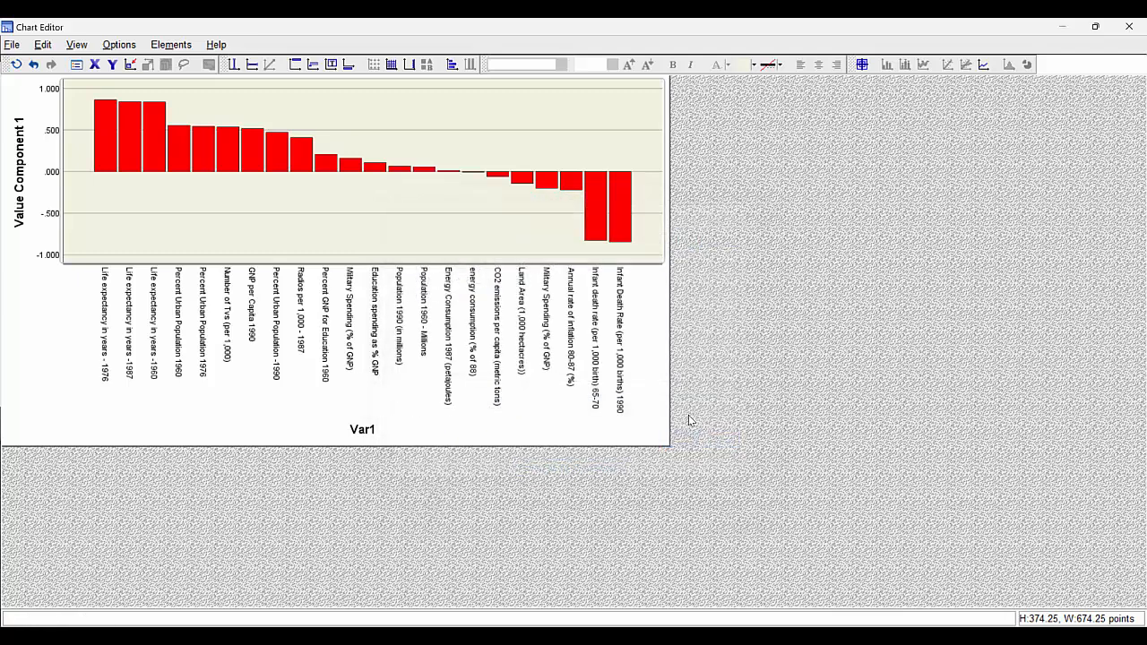
pyautogui.click(1129, 26)
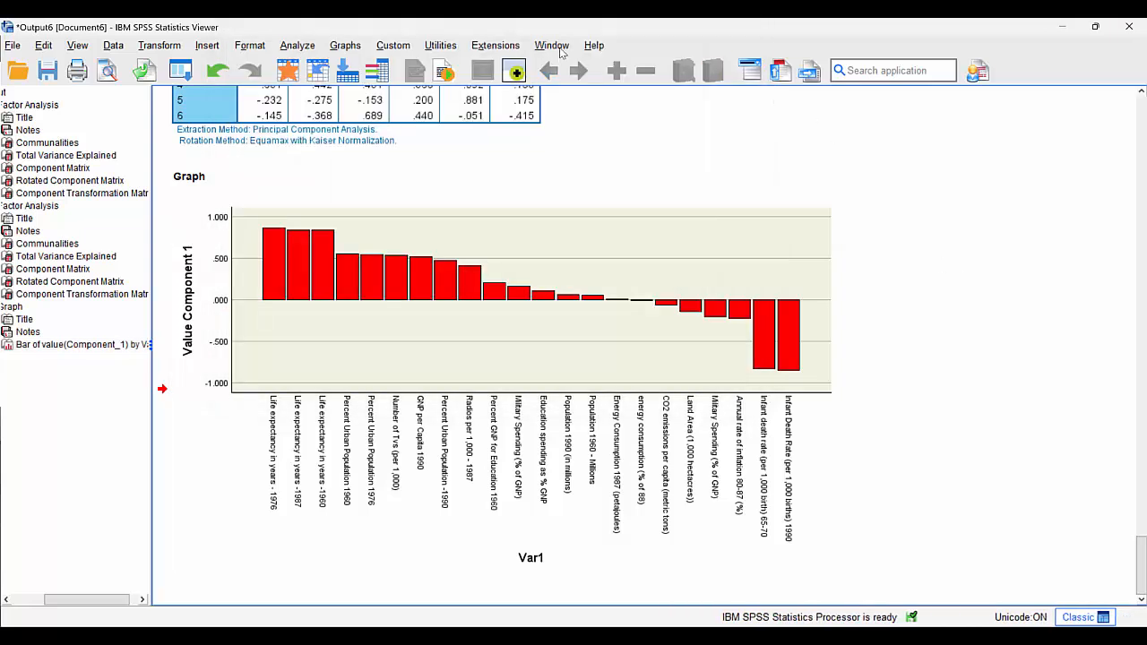
# Return to the Syntax1 file and add blank lines after the SORT CASES command.
pyautogui.click(552, 46)
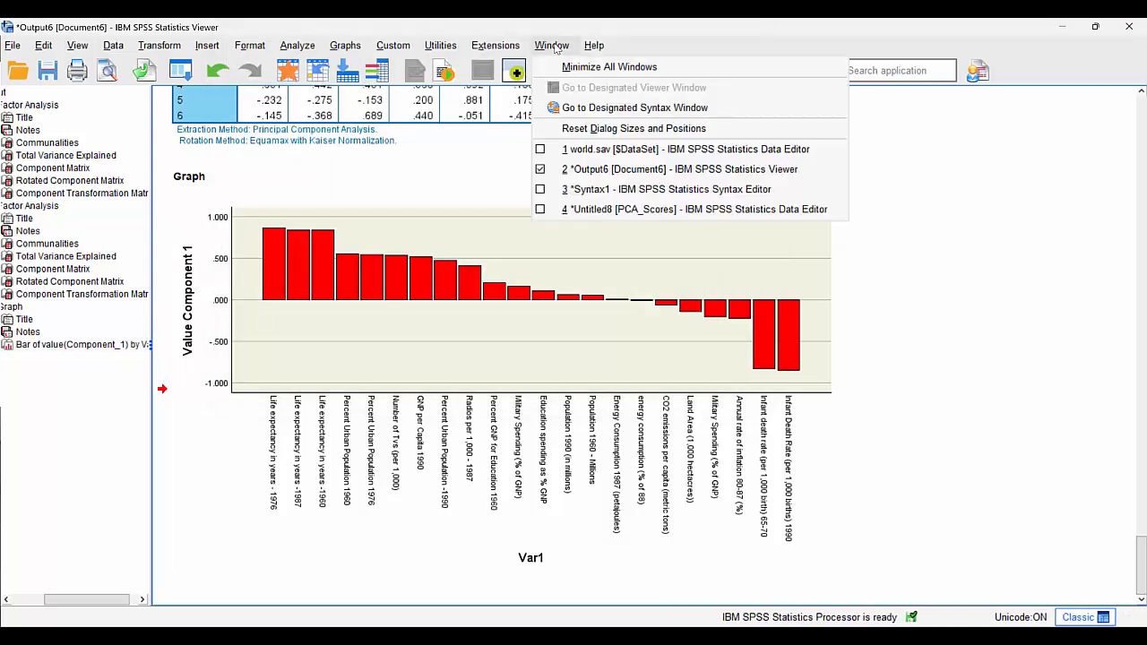
pyautogui.click(580, 186)
pyautogui.scroll(-1, 686, 271)
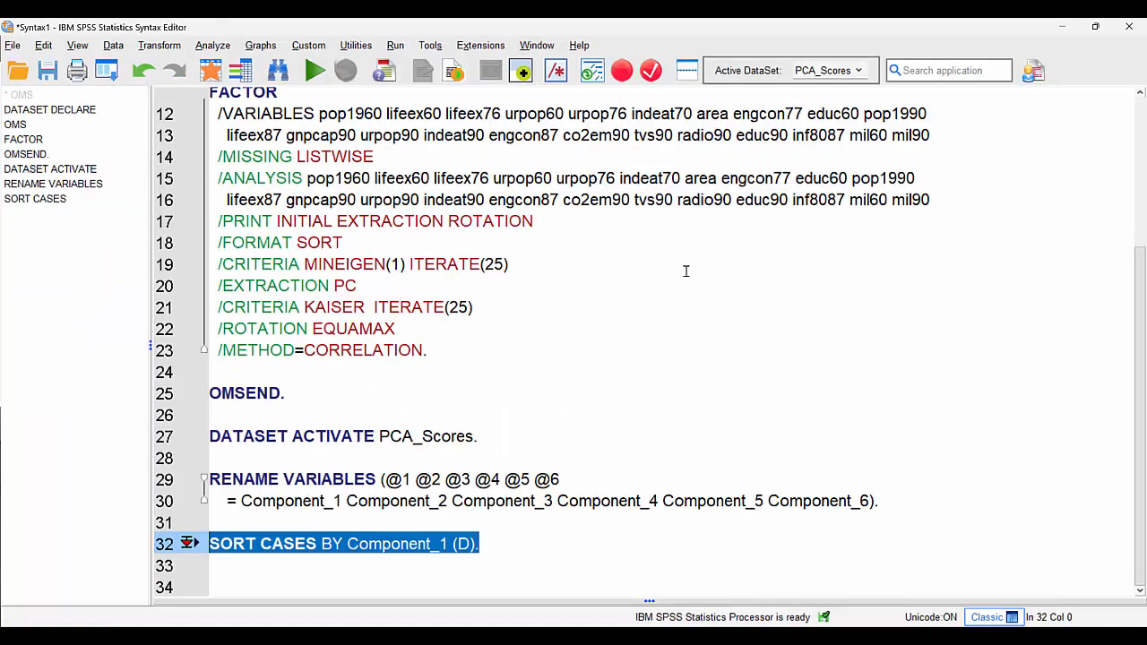
pyautogui.click(508, 544)
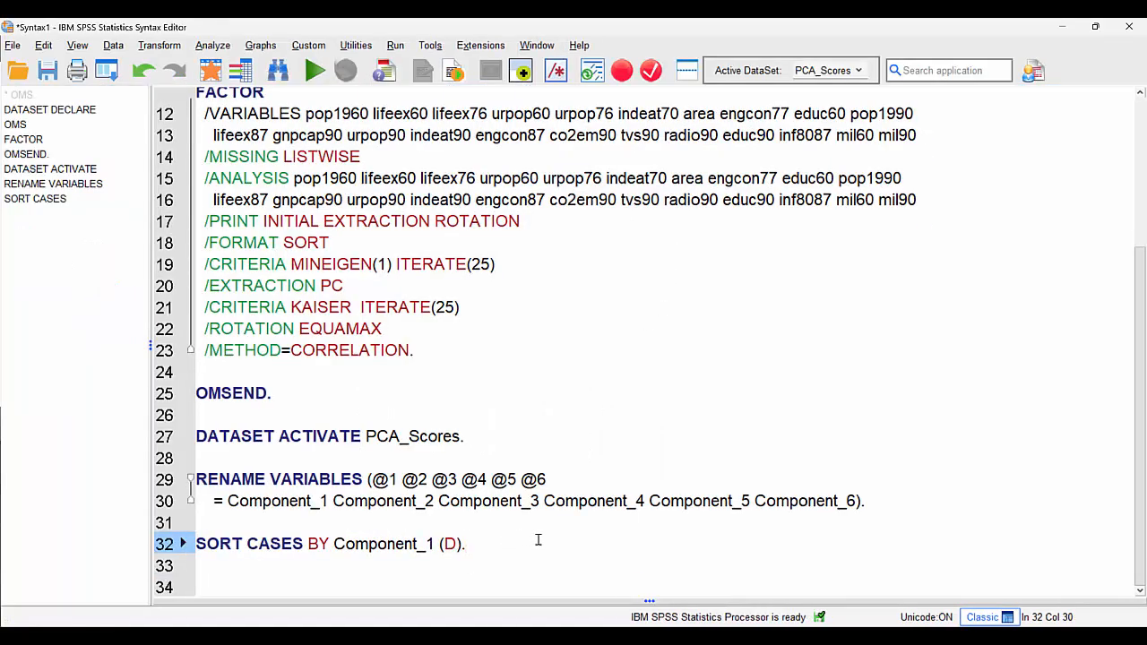
pyautogui.press('Return')
pyautogui.press('Return')
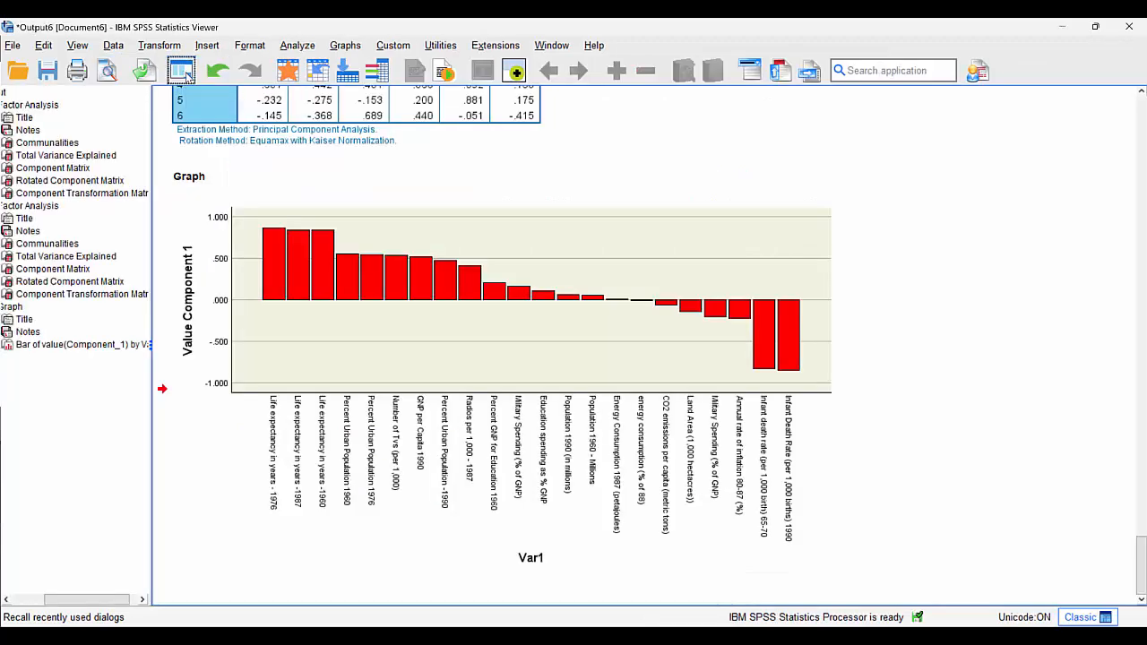
# Reopen the simple bar chart definition for Component 1 and take its chart specifications from Component_Template.sgt in the OMS folder.
pyautogui.click(184, 74)
pyautogui.click(205, 101)
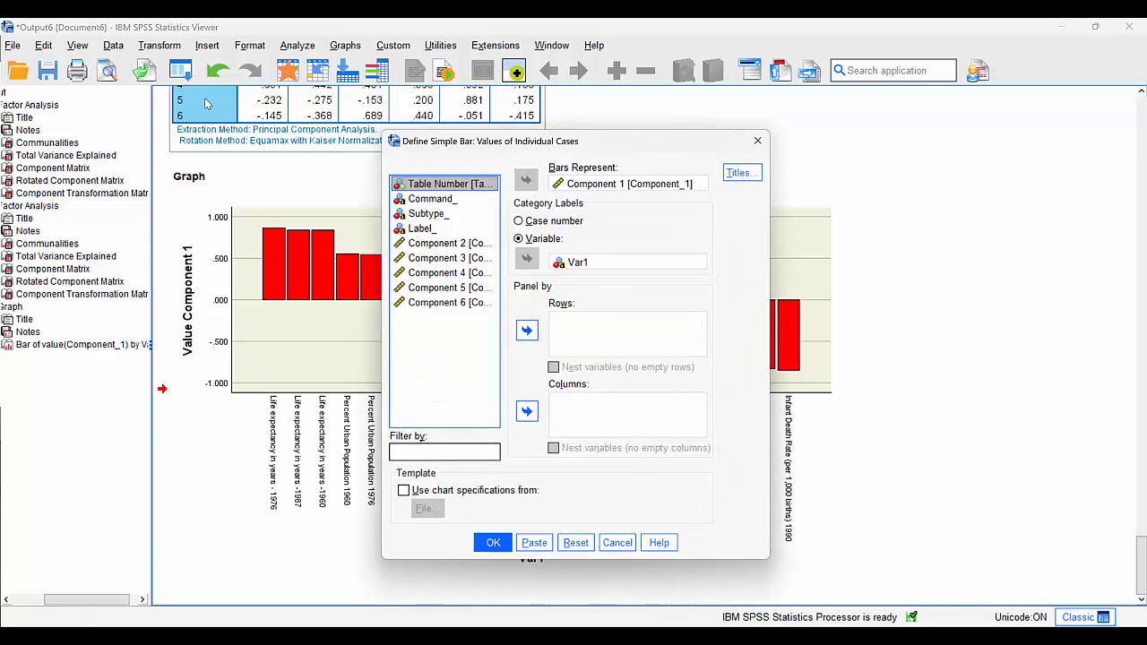
pyautogui.click(415, 492)
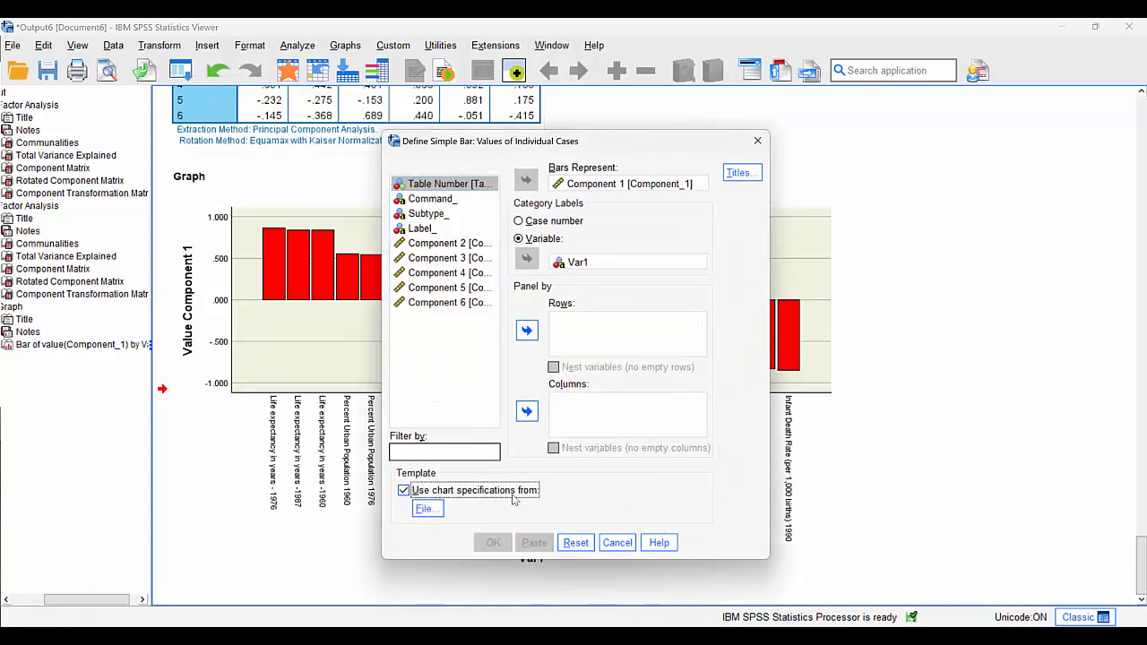
pyautogui.click(426, 508)
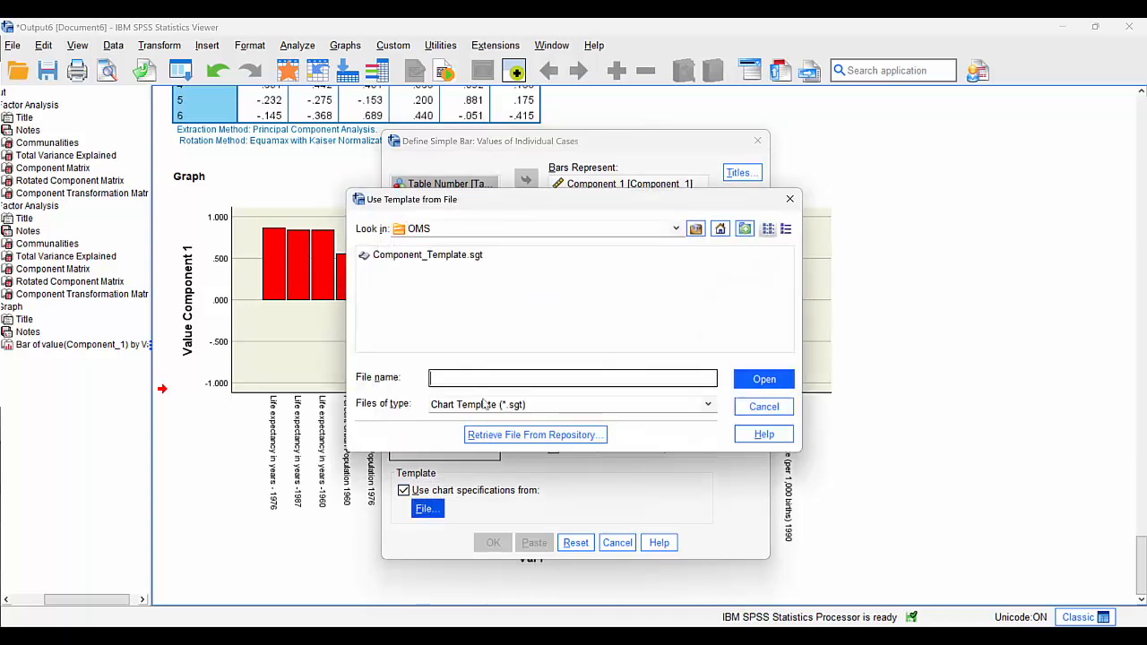
pyautogui.click(430, 259)
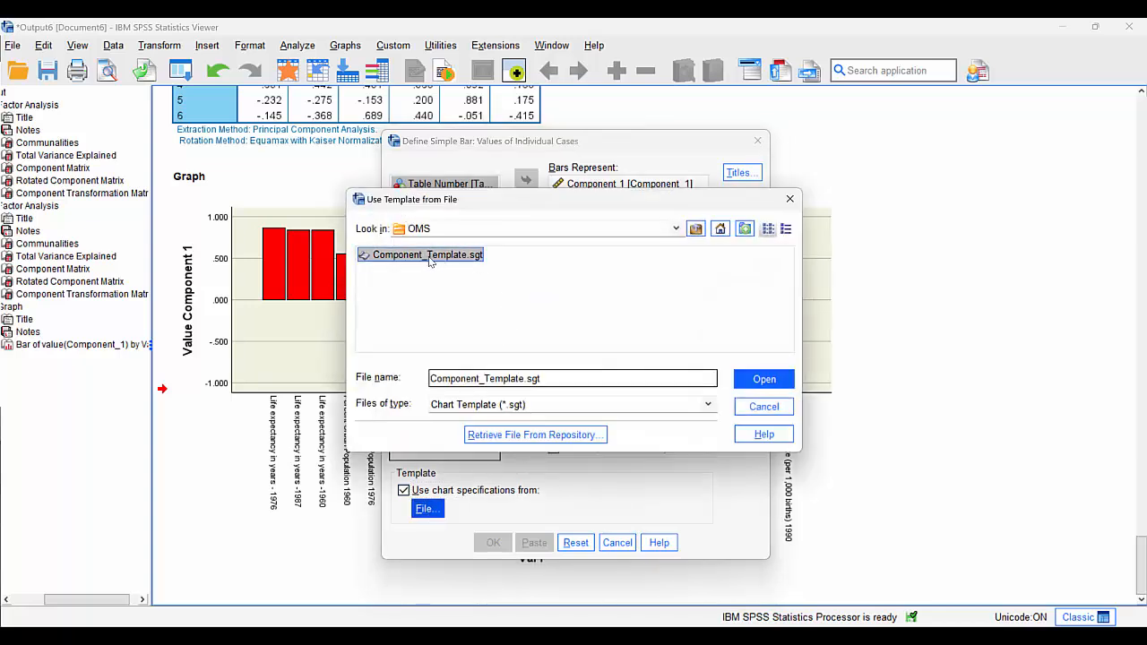
pyautogui.click(763, 382)
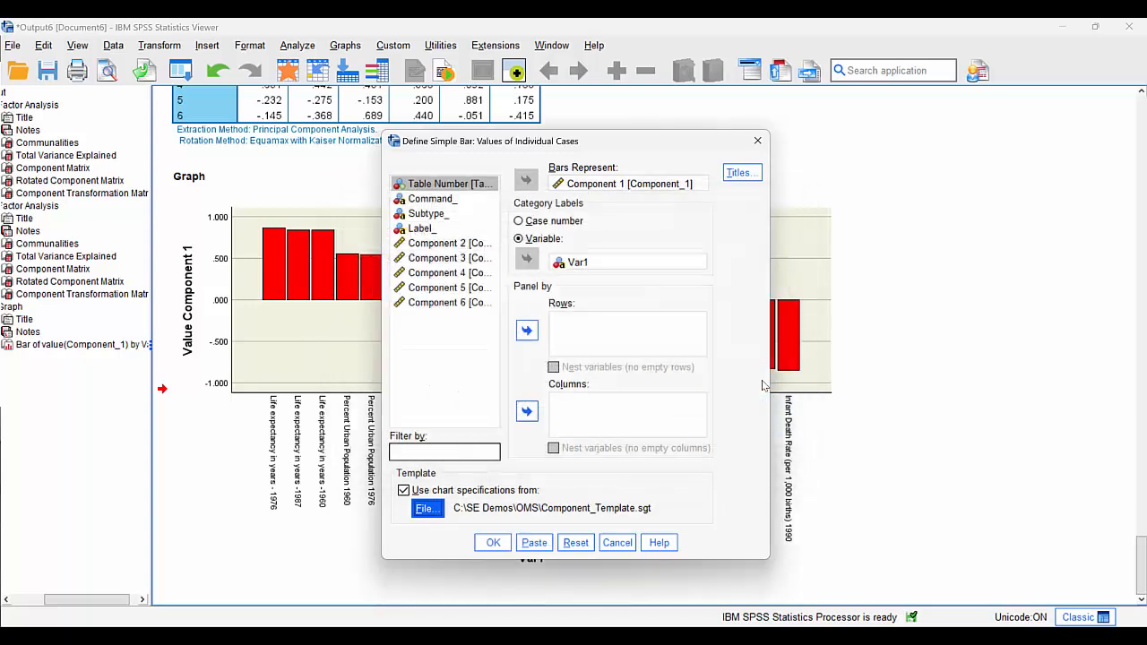
# Paste the templated Component 1 bar chart definition as syntax and switch to the Syntax1 file.
pyautogui.click(536, 550)
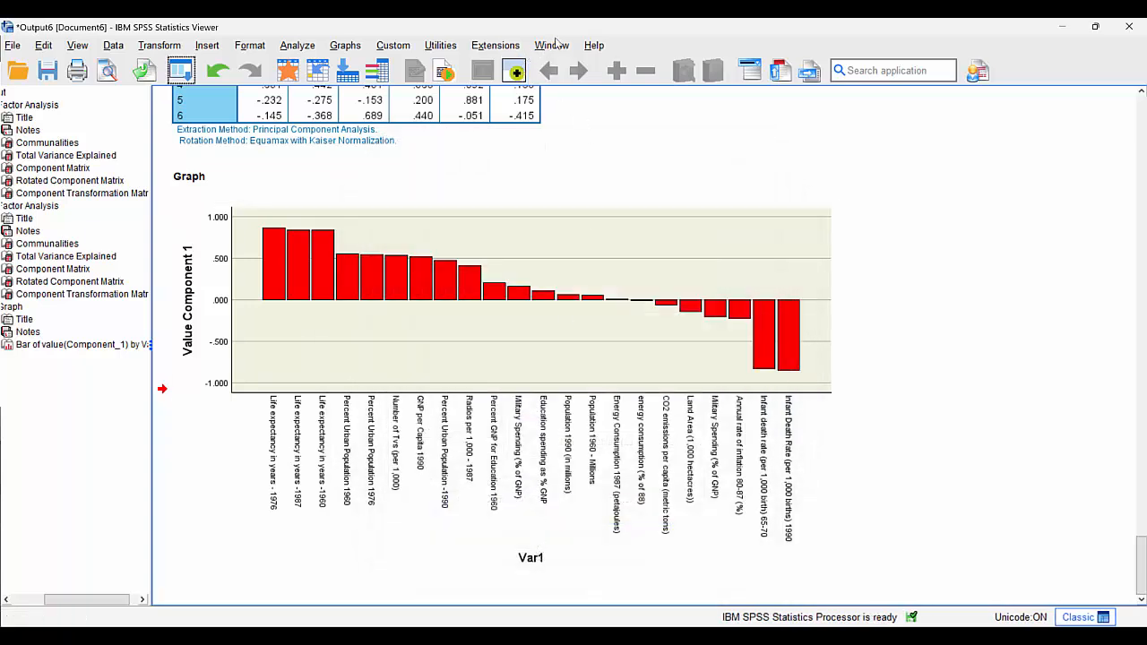
pyautogui.click(551, 45)
pyautogui.click(627, 189)
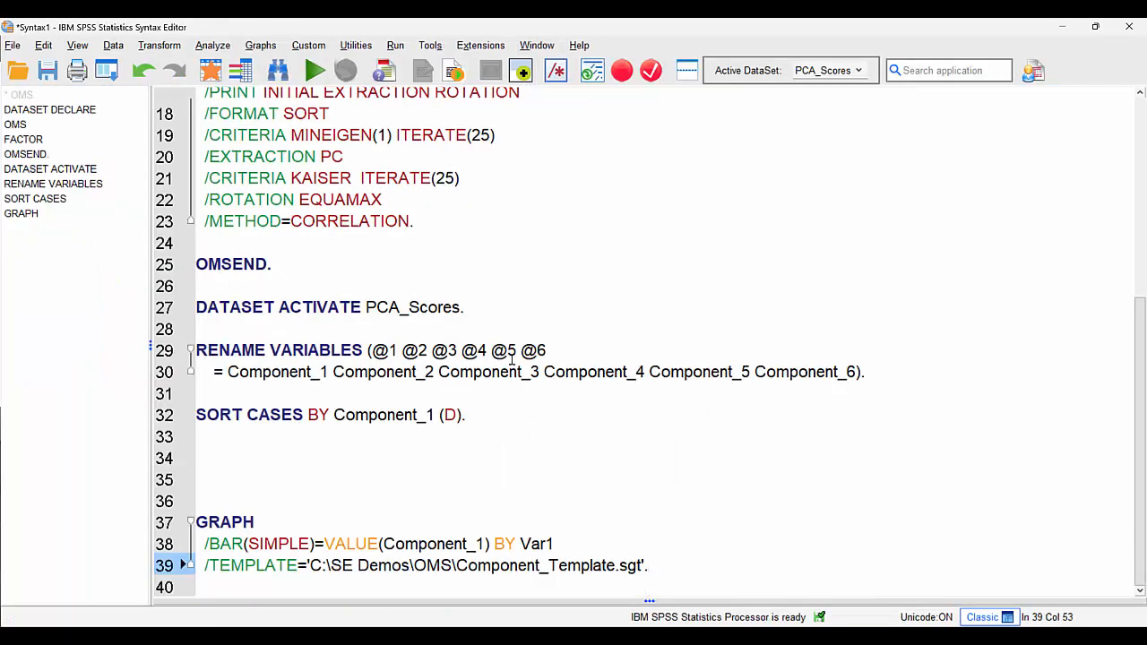
# Remove surplus blank lines between the SORT CASES and GRAPH commands, and run only the GRAPH command.
pyautogui.click(312, 440)
pyautogui.press('Delete')
pyautogui.press('Delete')
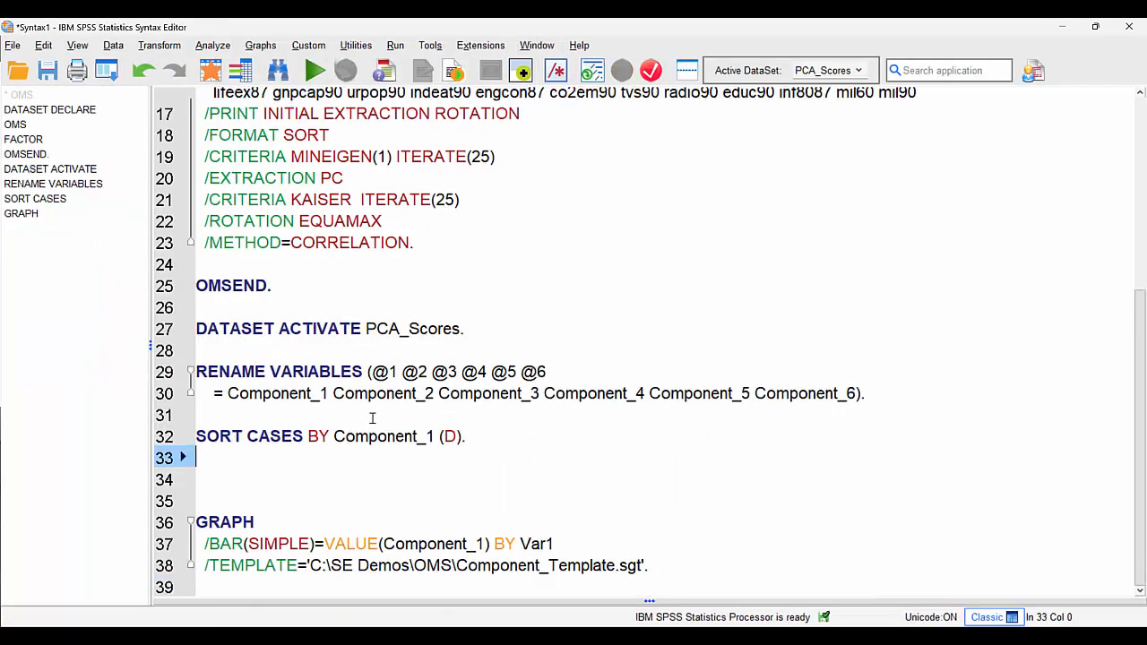
pyautogui.moveTo(667, 565); pyautogui.dragTo(180, 529)
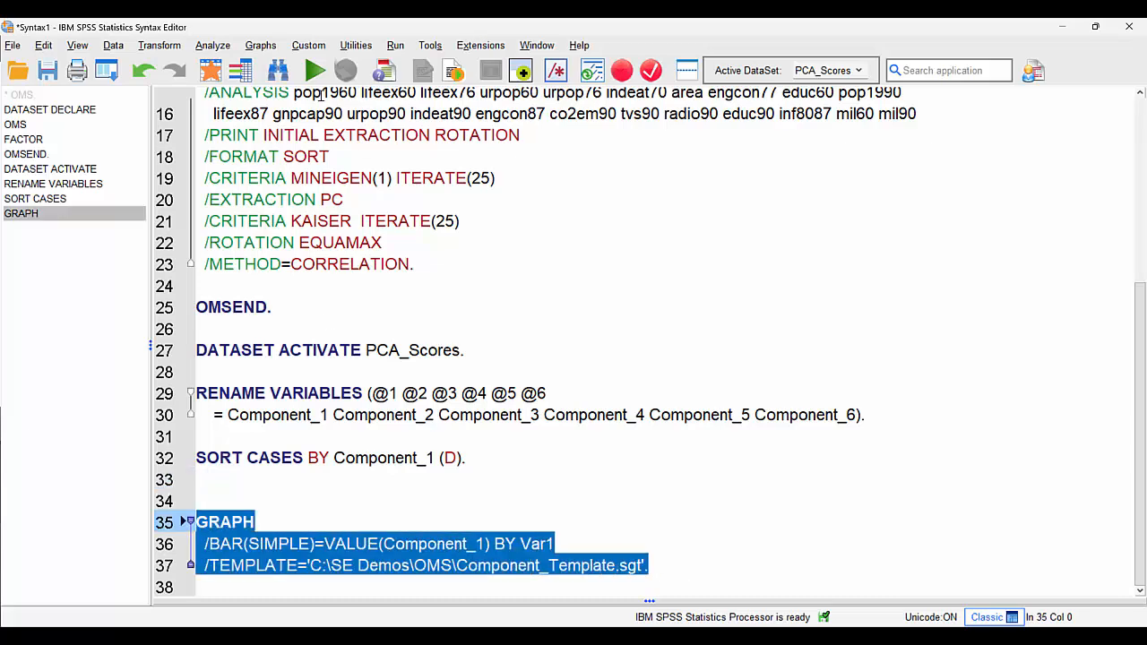
pyautogui.hotkey('ctrl', 'r')
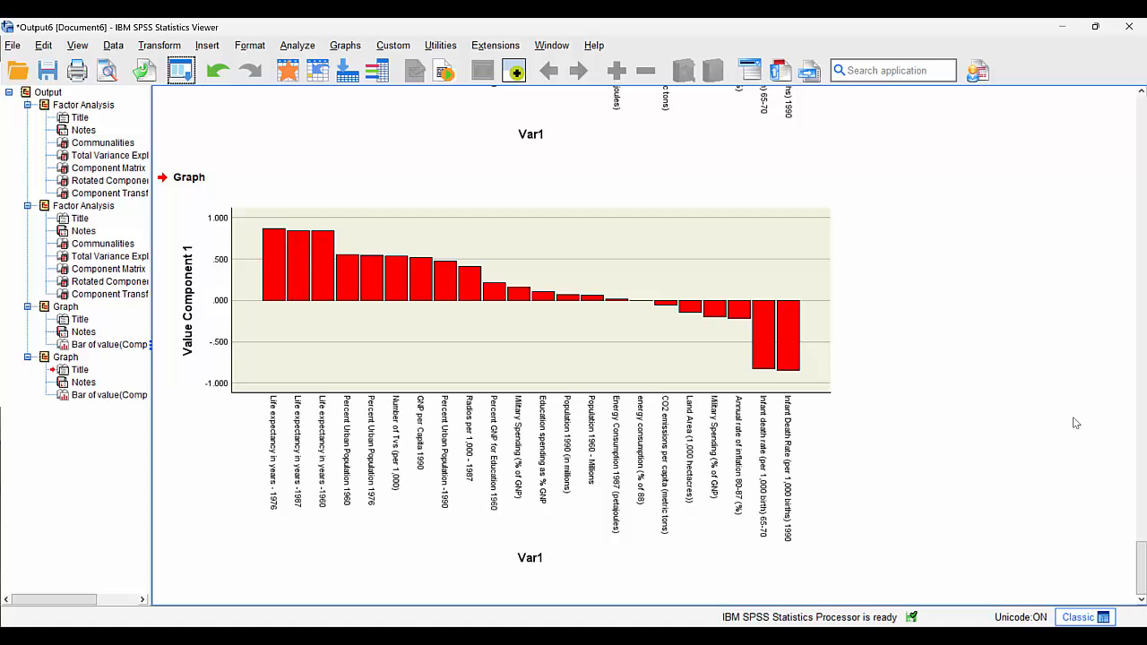
# Return to Syntax1 and duplicate the Component_1 SORT CASES and GRAPH commands once below the original block.
pyautogui.click(551, 45)
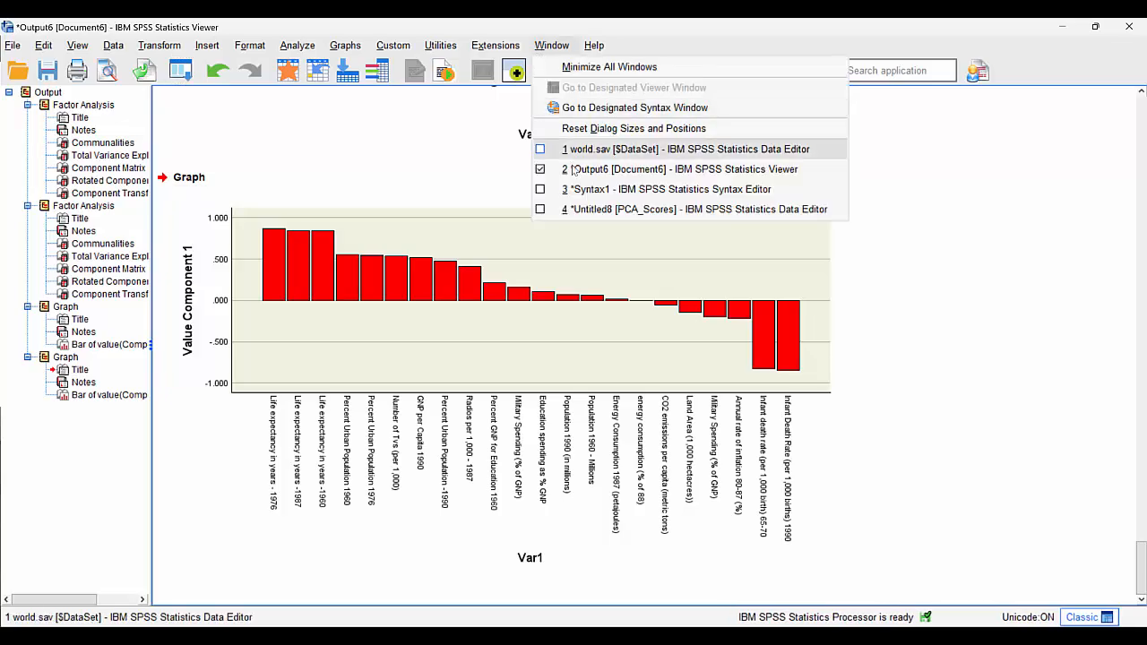
pyautogui.click(627, 189)
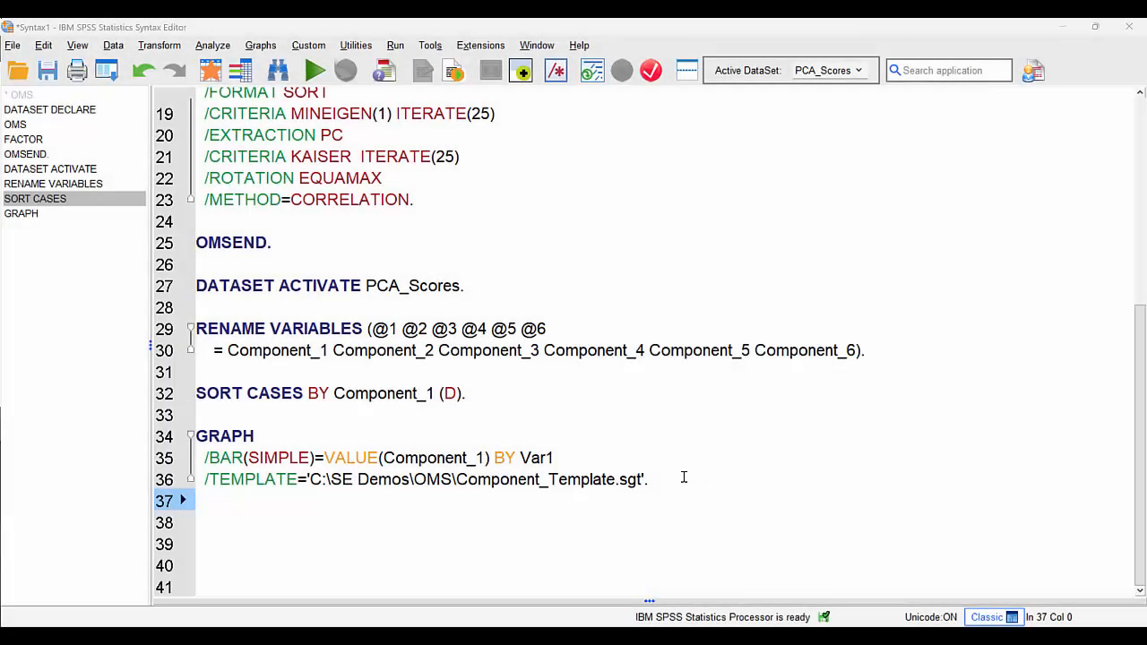
pyautogui.moveTo(683, 478); pyautogui.dragTo(195, 393)
pyautogui.hotkey('ctrl', 'c')
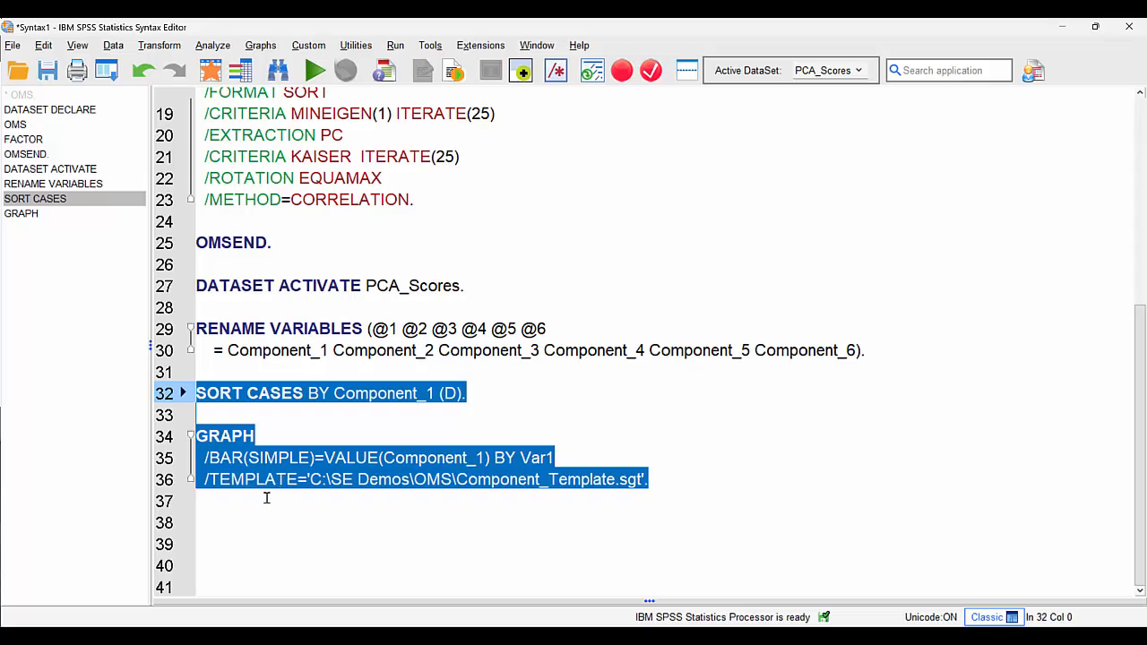
pyautogui.click(266, 498)
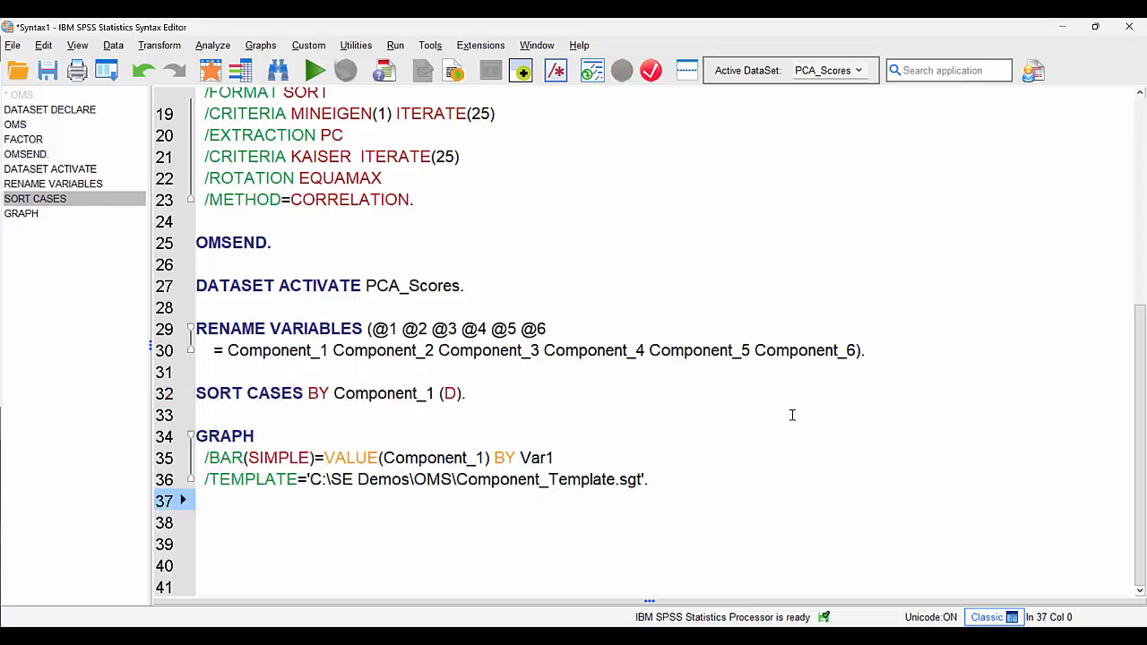
pyautogui.press('Down')
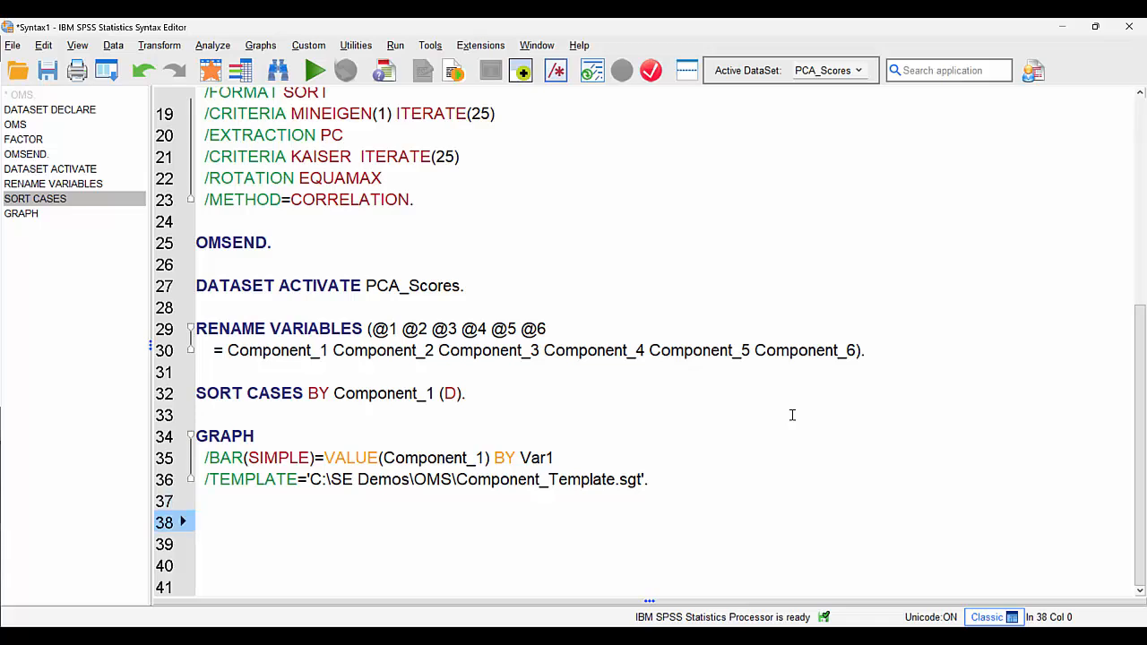
pyautogui.hotkey('ctrl', 'v')
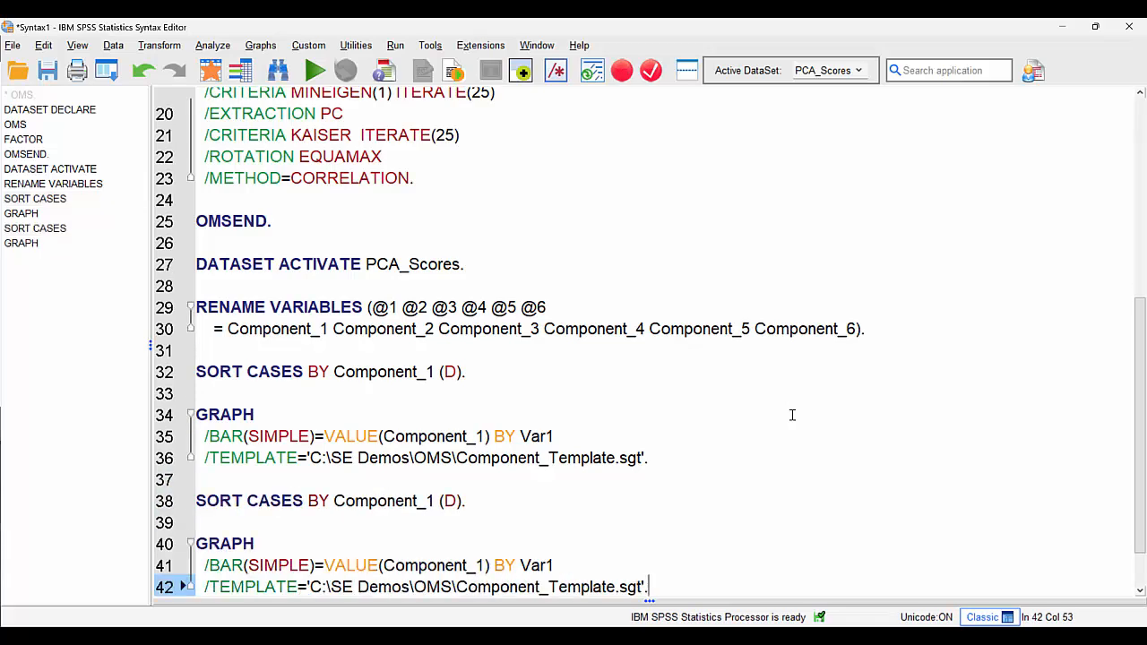
# Add four more copies of the SORT CASES and GRAPH block below, each separated by a blank line.
pyautogui.press('Return')
pyautogui.press('Return')
pyautogui.hotkey('ctrl', 'v')
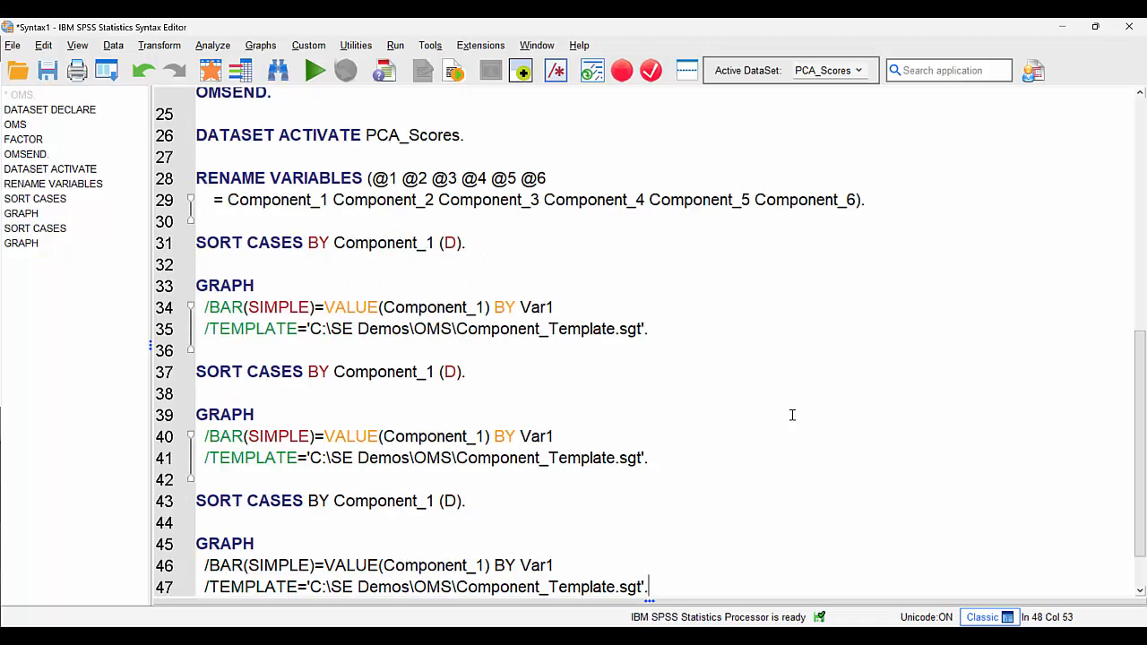
pyautogui.press('Return')
pyautogui.press('Return')
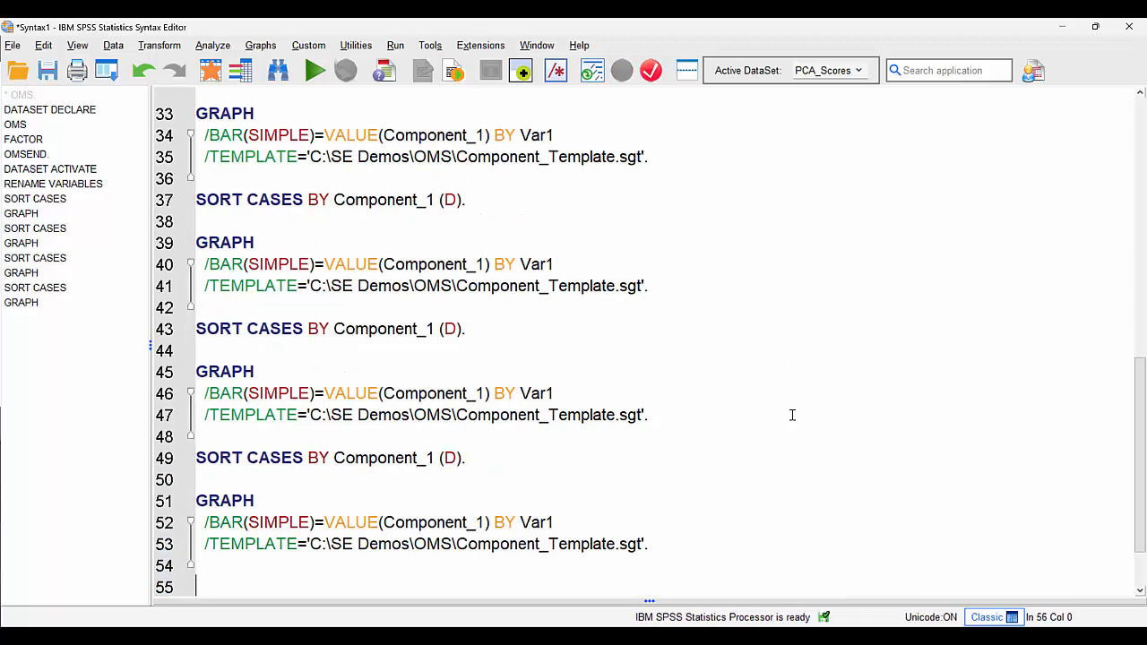
pyautogui.hotkey('ctrl', 'v')
pyautogui.press('Return')
pyautogui.press('Return')
pyautogui.hotkey('ctrl', 'v')
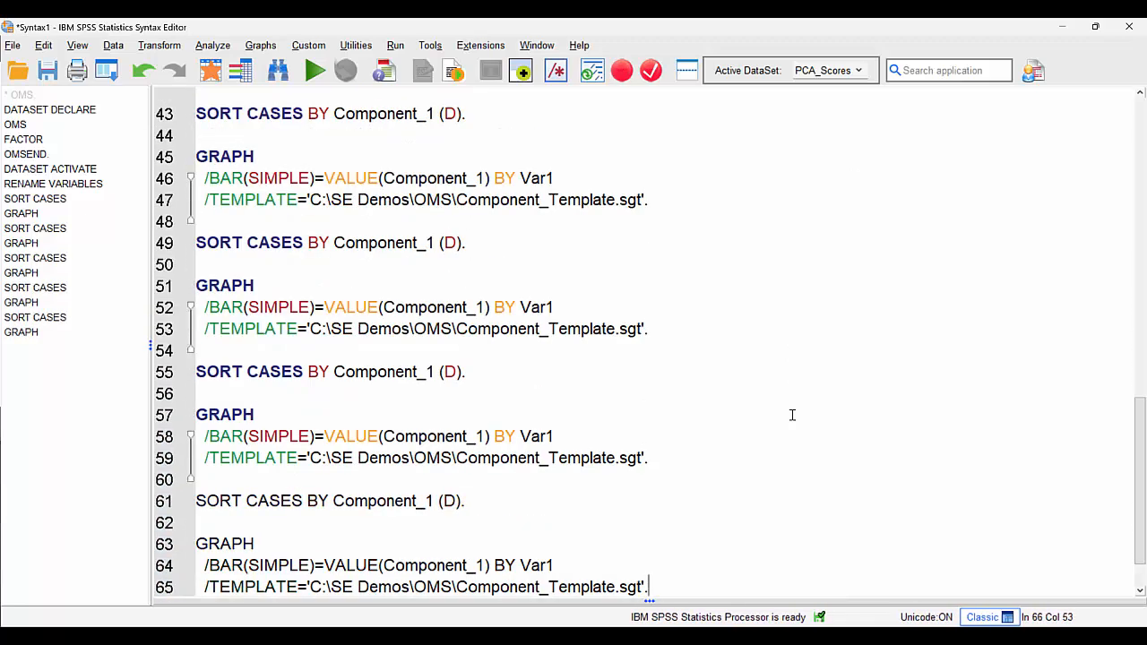
# Review the SORT CASES and GRAPH blocks for the individual components in the syntax.
pyautogui.scroll(6, 792, 415)
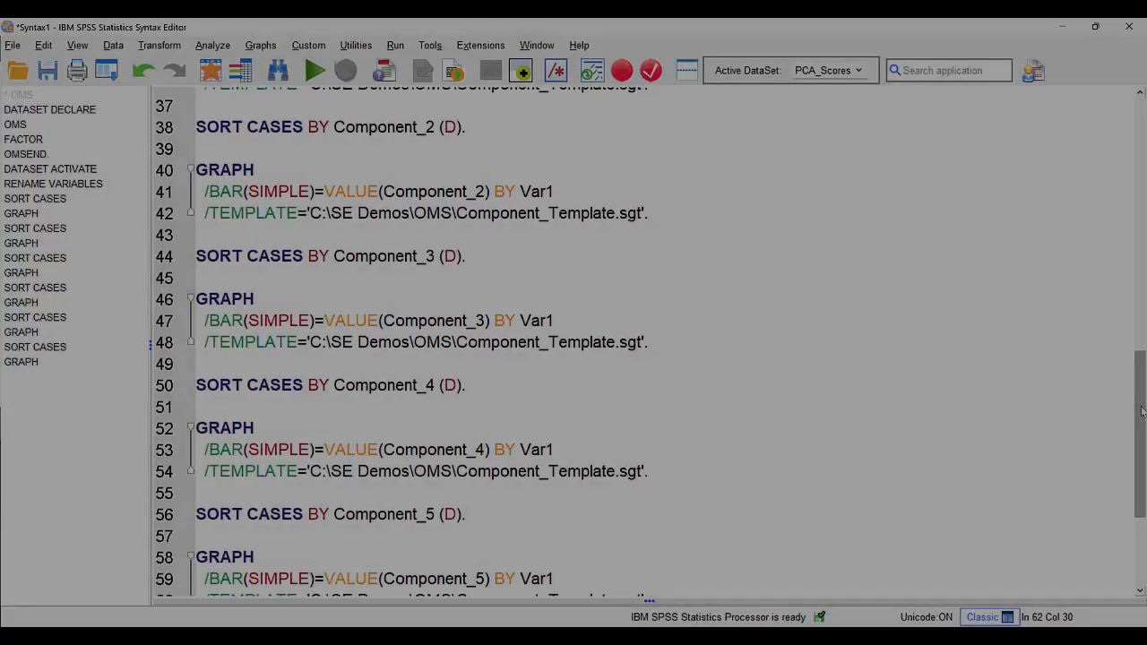
pyautogui.scroll(2, 1143, 373)
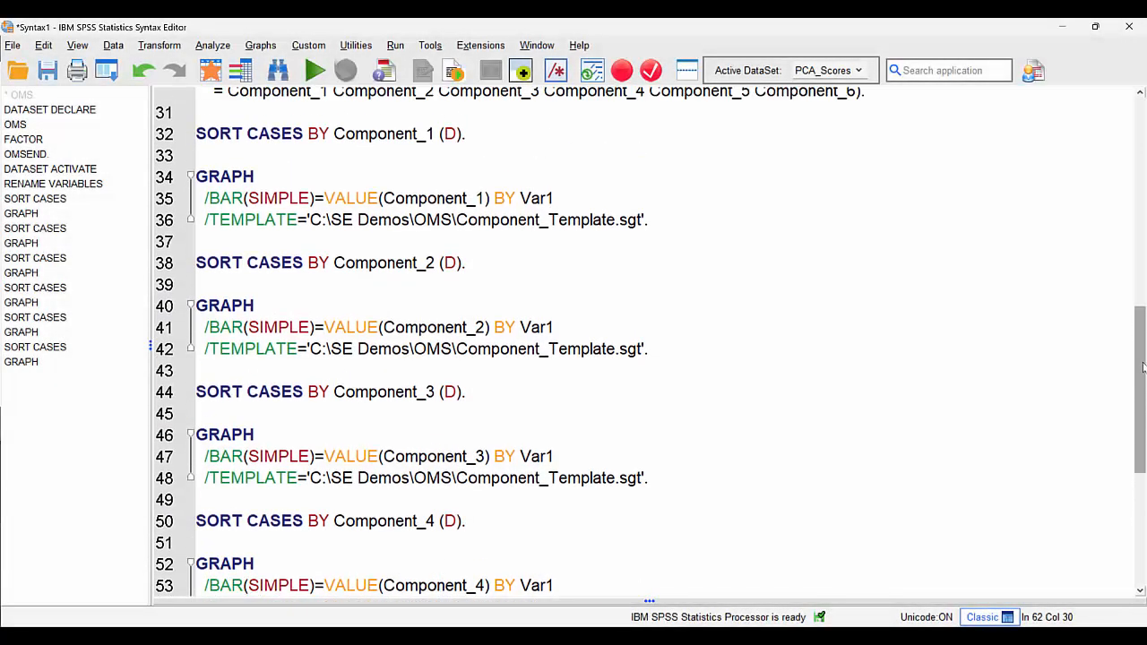
pyautogui.moveTo(1143, 373); pyautogui.dragTo(1142, 480)
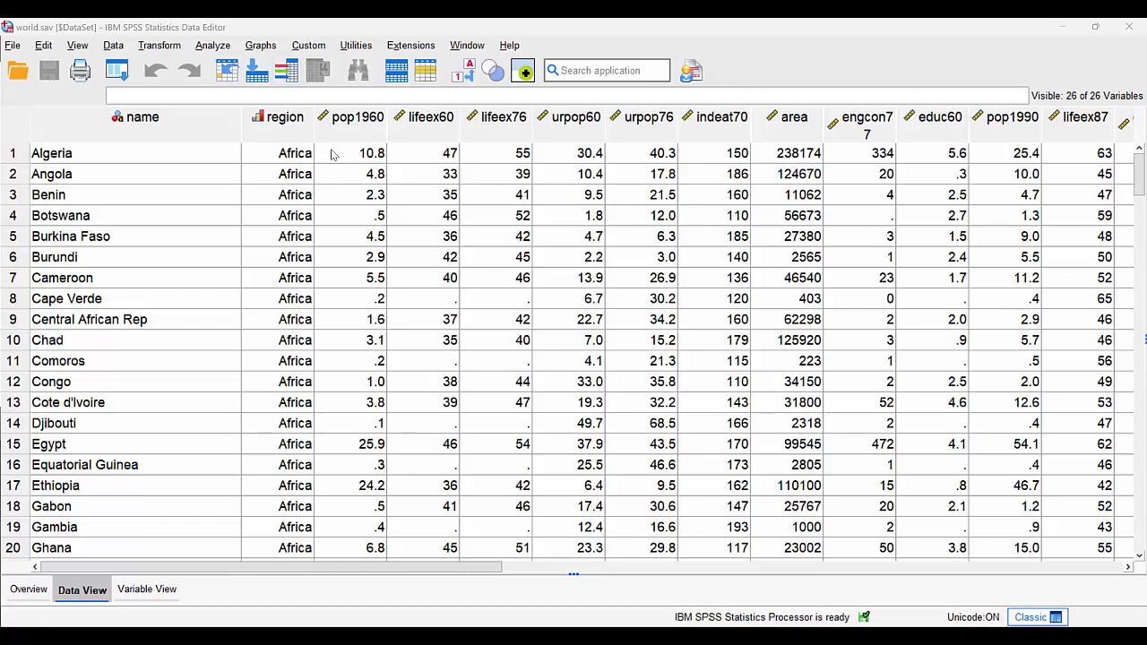
# With world.sav as the active dataset, run all commands in Syntax1 and view the Component 6 chart in the output.
pyautogui.click(467, 45)
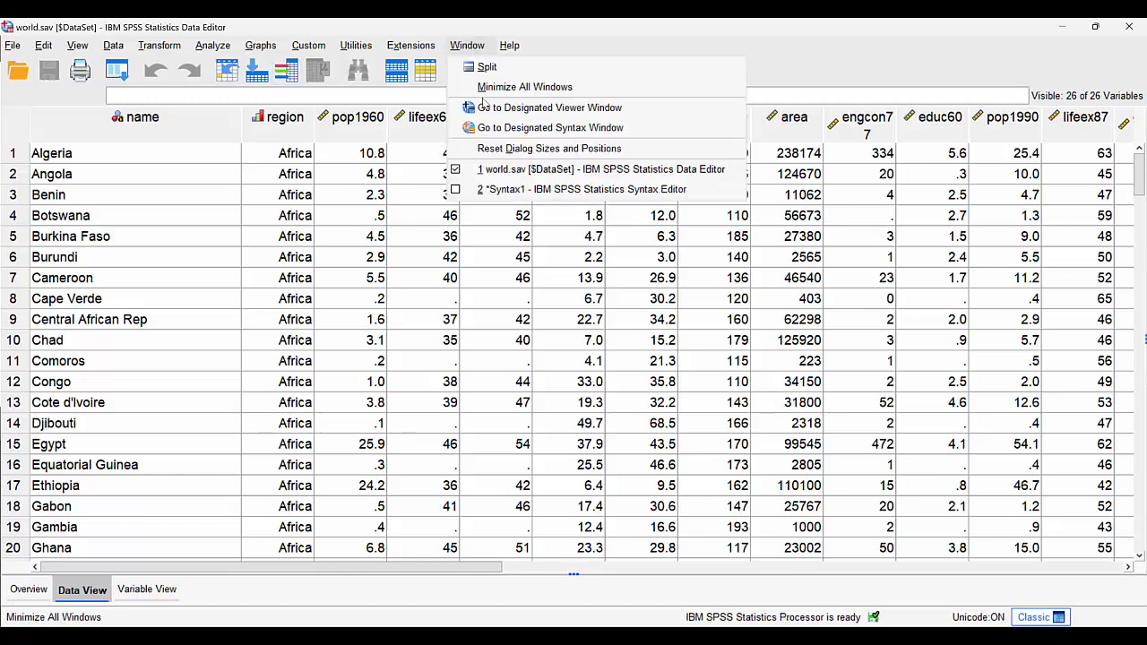
pyautogui.click(517, 190)
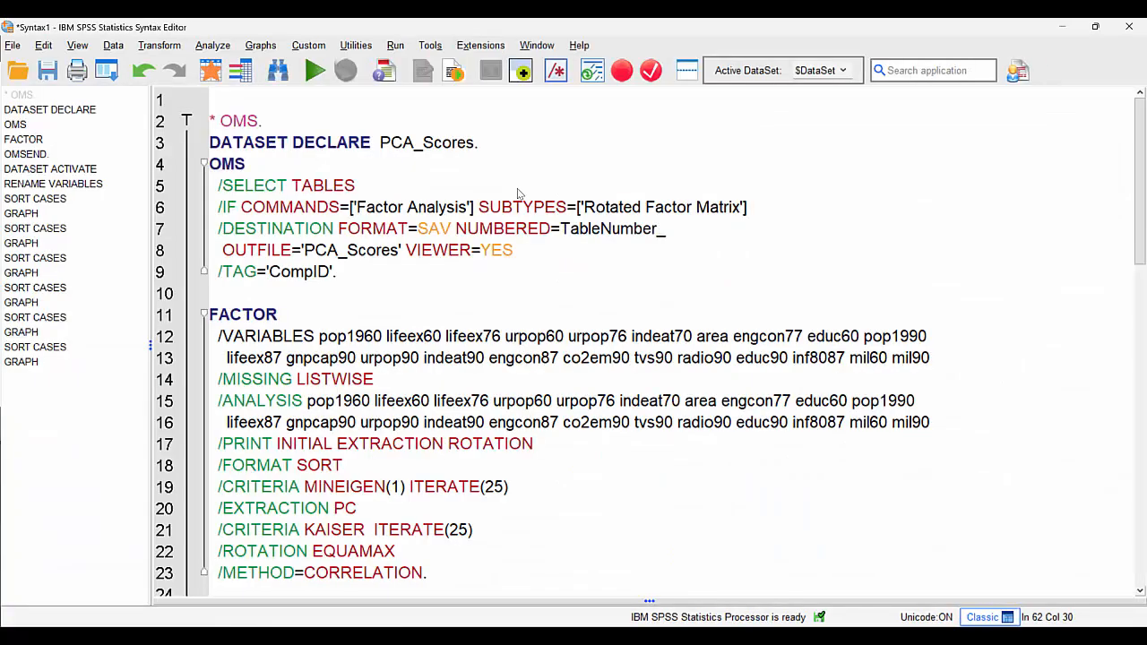
pyautogui.click(391, 50)
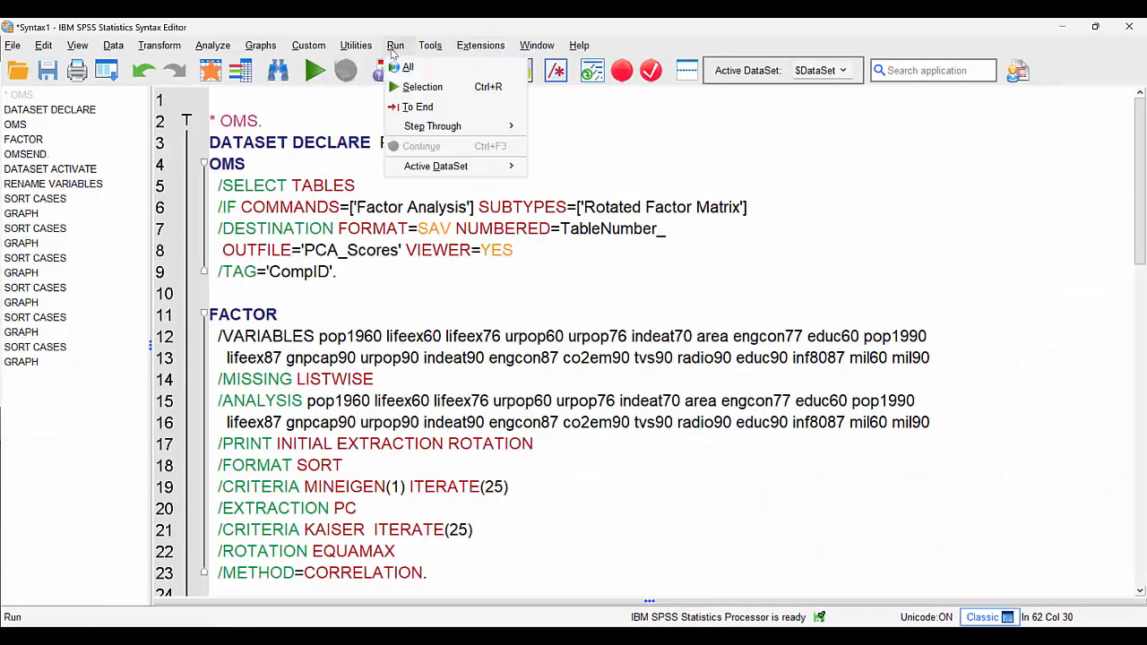
pyautogui.click(403, 67)
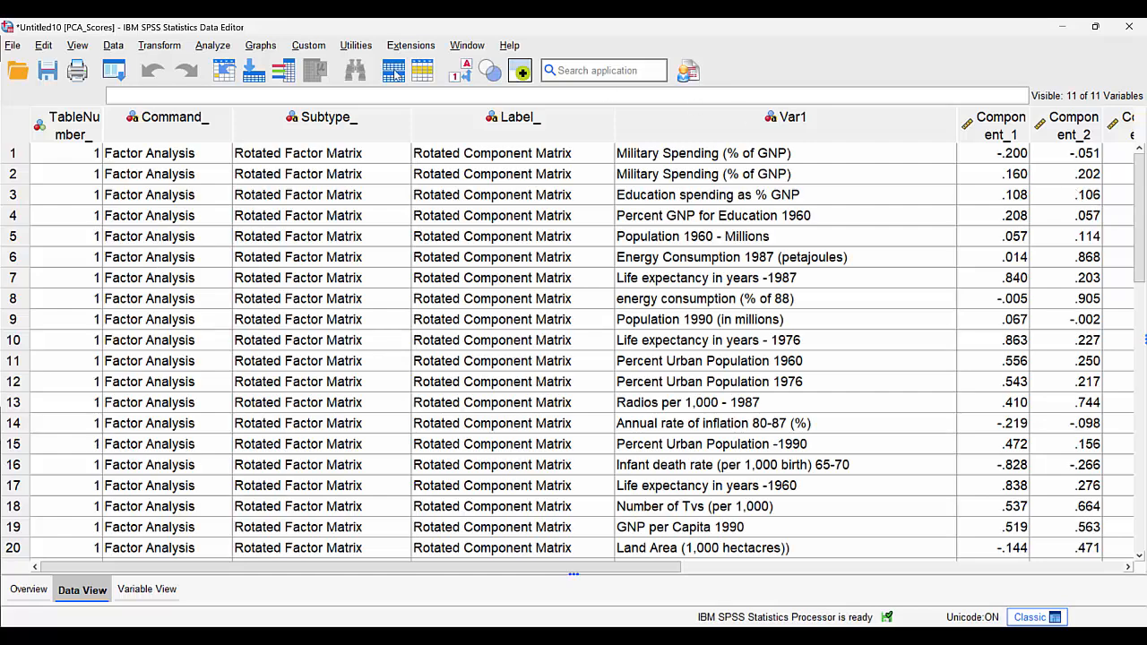
pyautogui.click(473, 47)
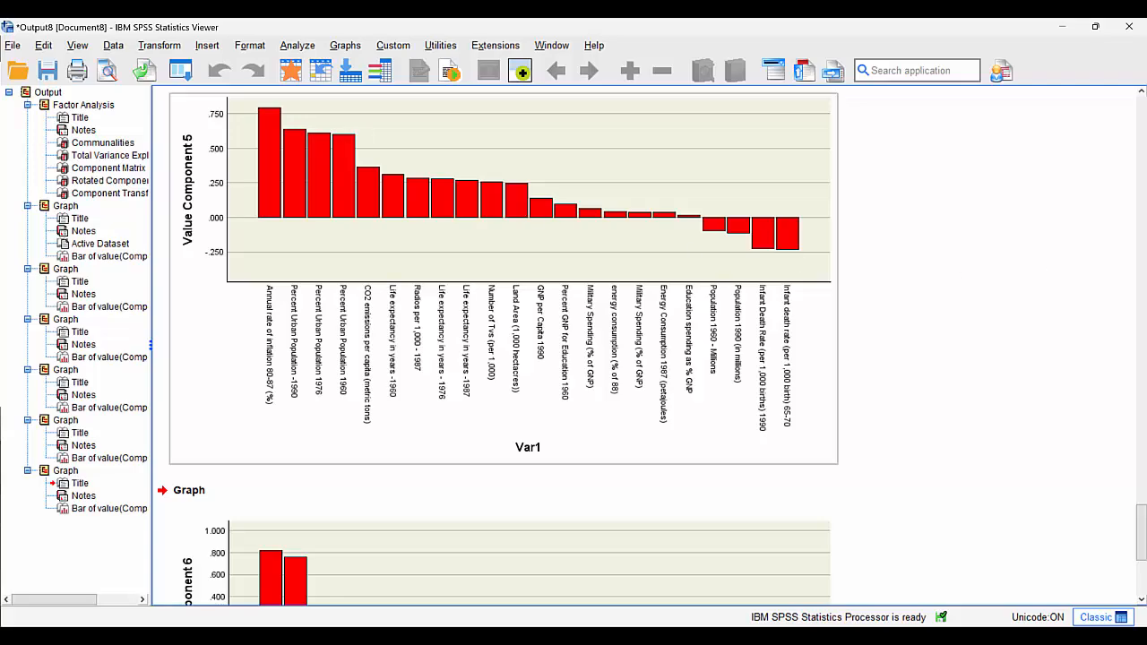
pyautogui.moveTo(1141, 538); pyautogui.dragTo(1141, 584)
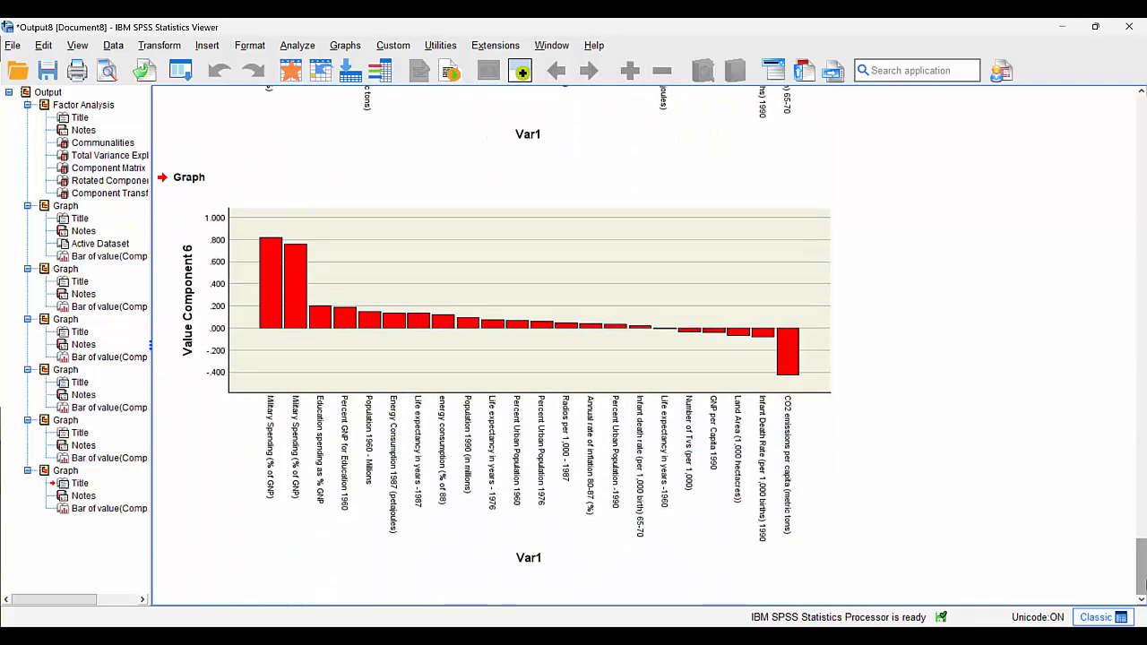